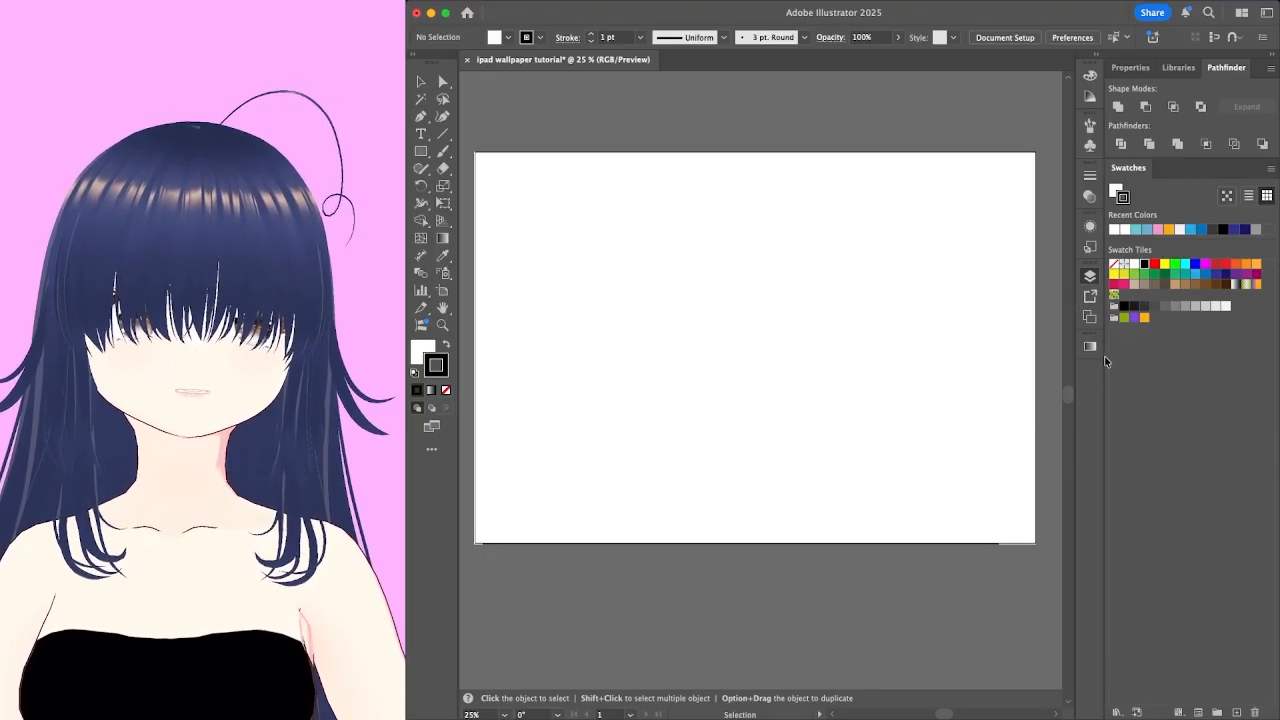
# Reorder the collapsed dock so that Layers sits below Gradient.
pyautogui.moveTo(1090, 276); pyautogui.dragTo(1090, 356)
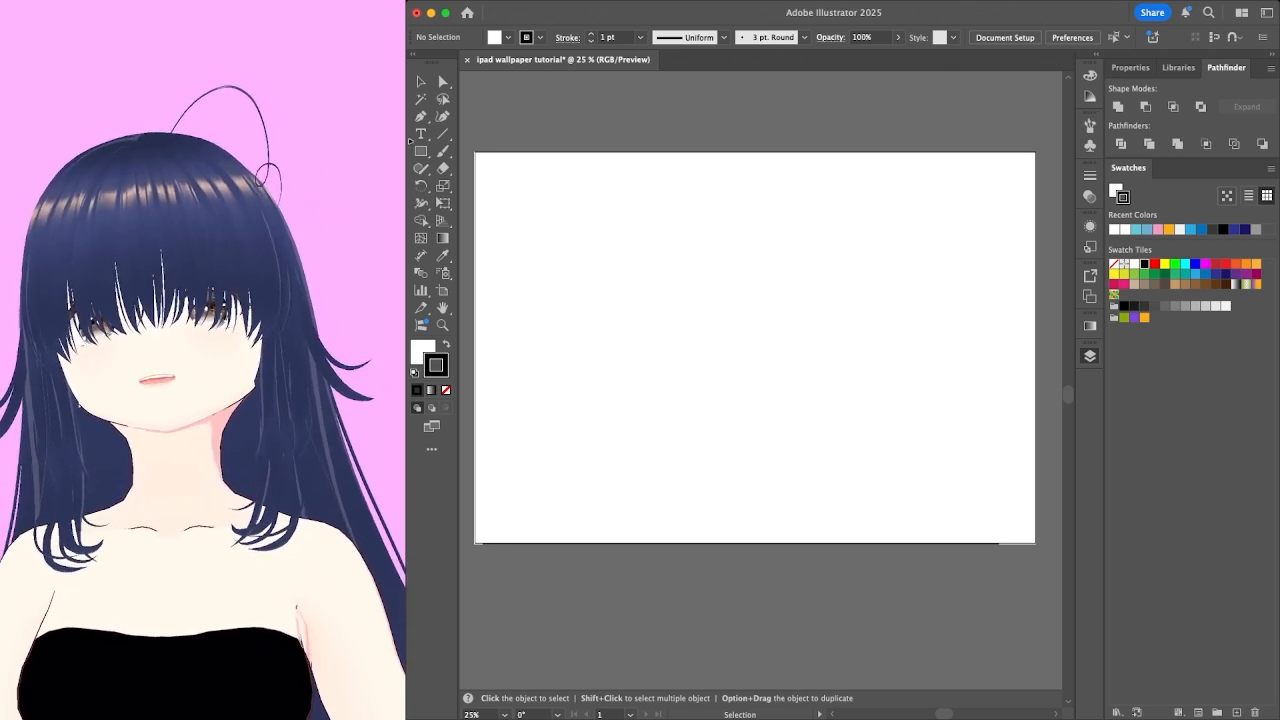
# Draw a light-blue rectangle with no stroke that covers the whole artboard, and deselect it.
pyautogui.click(421, 151)
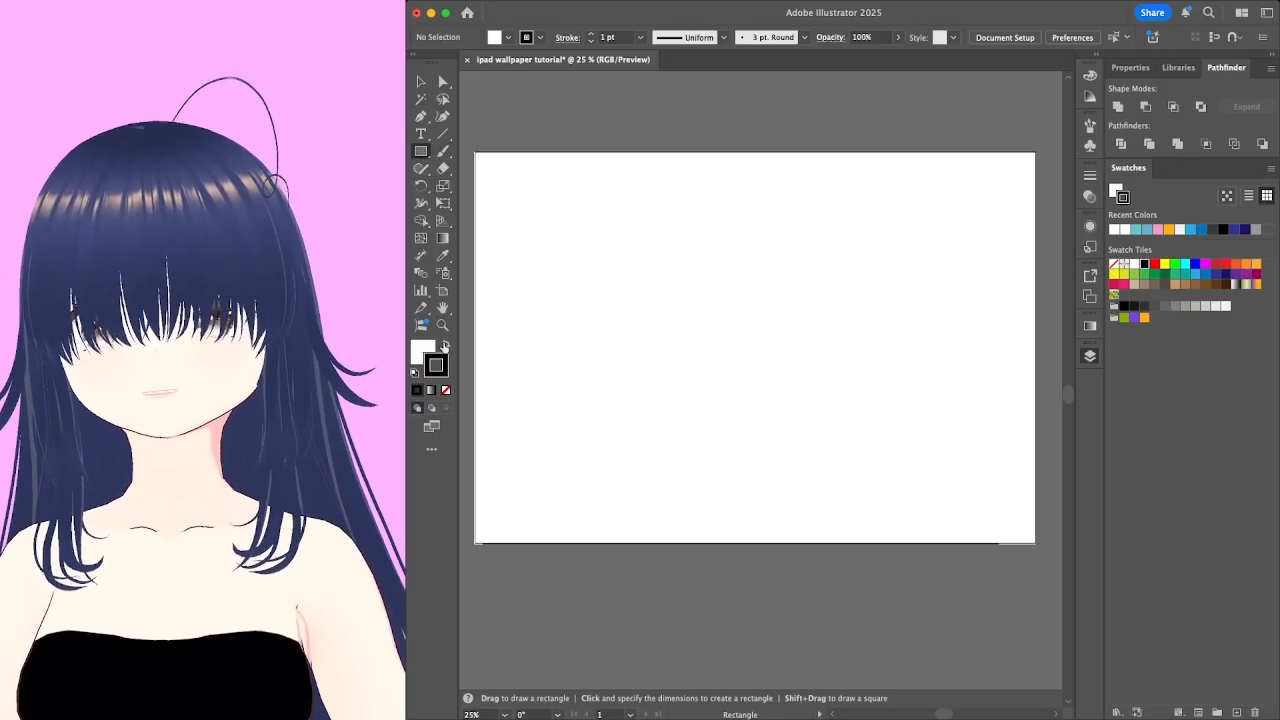
pyautogui.click(421, 355)
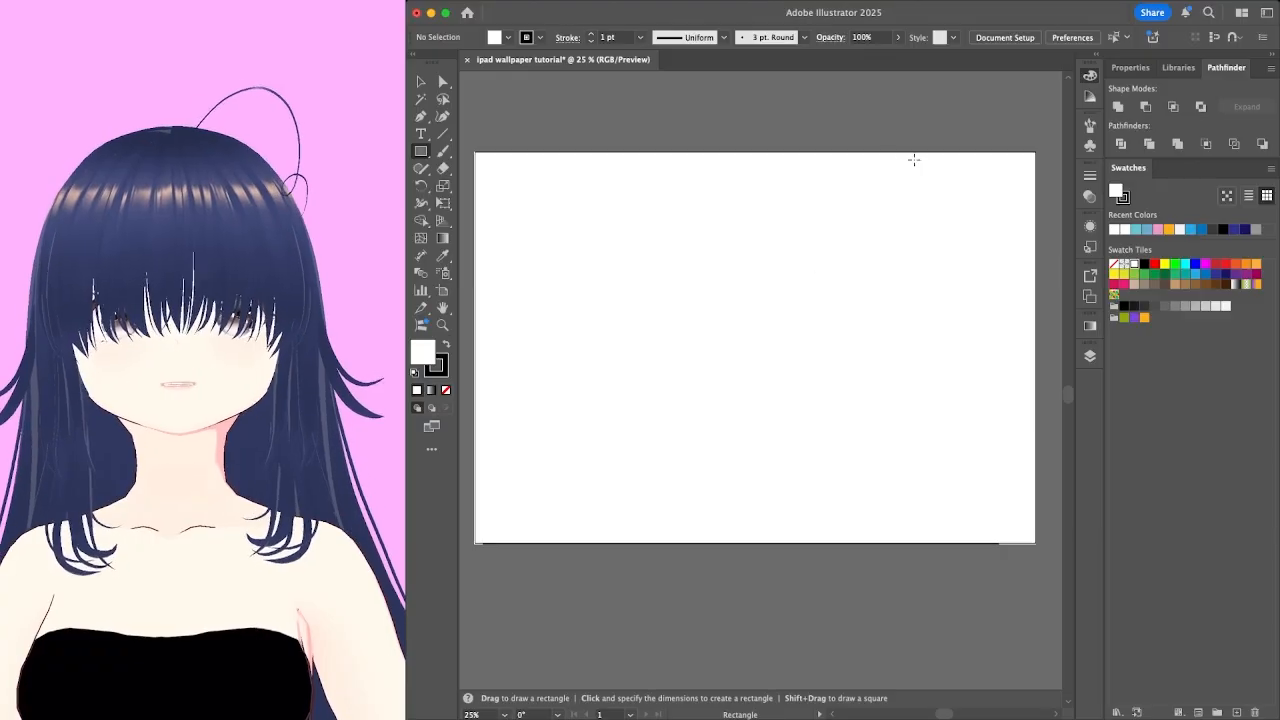
pyautogui.click(1138, 230)
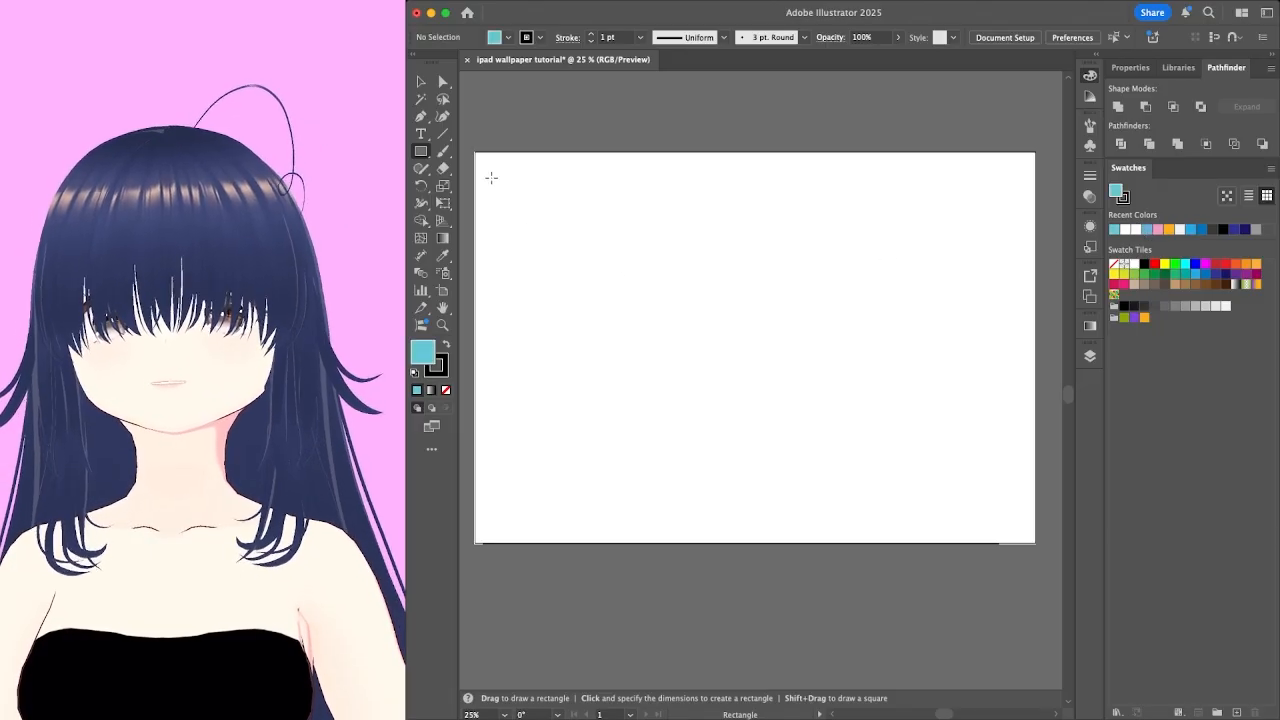
pyautogui.click(441, 366)
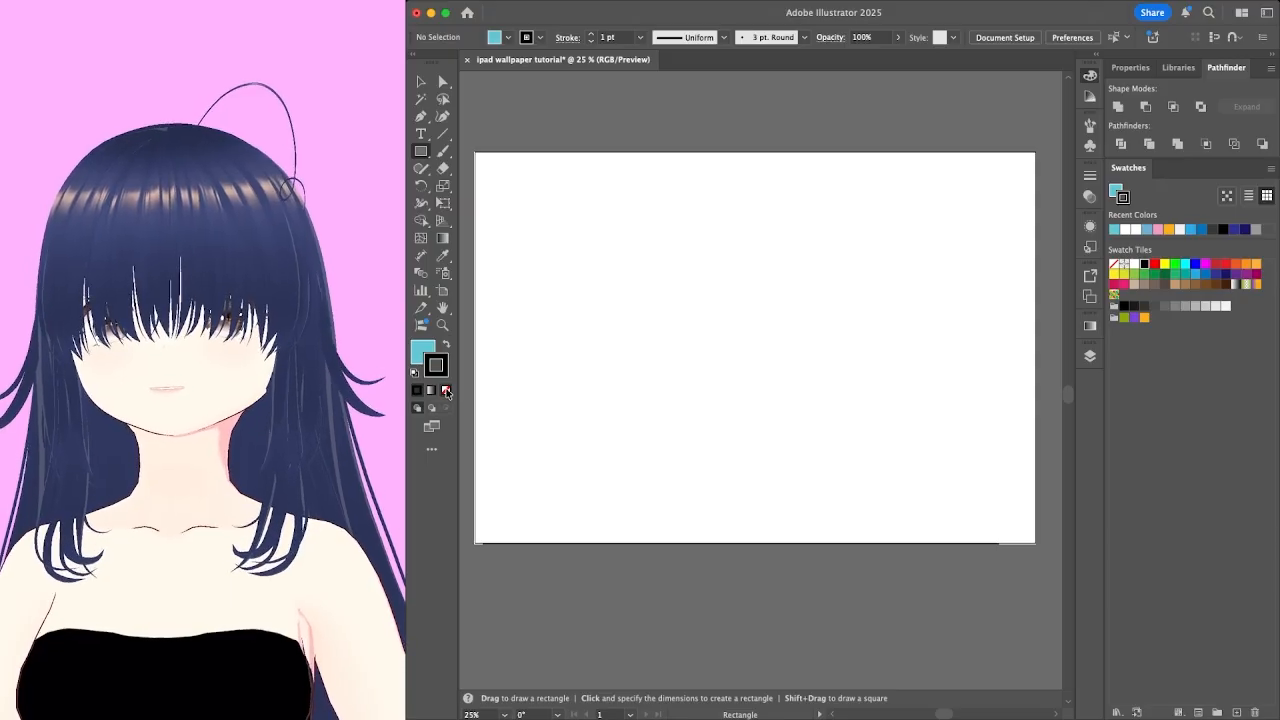
pyautogui.click(446, 391)
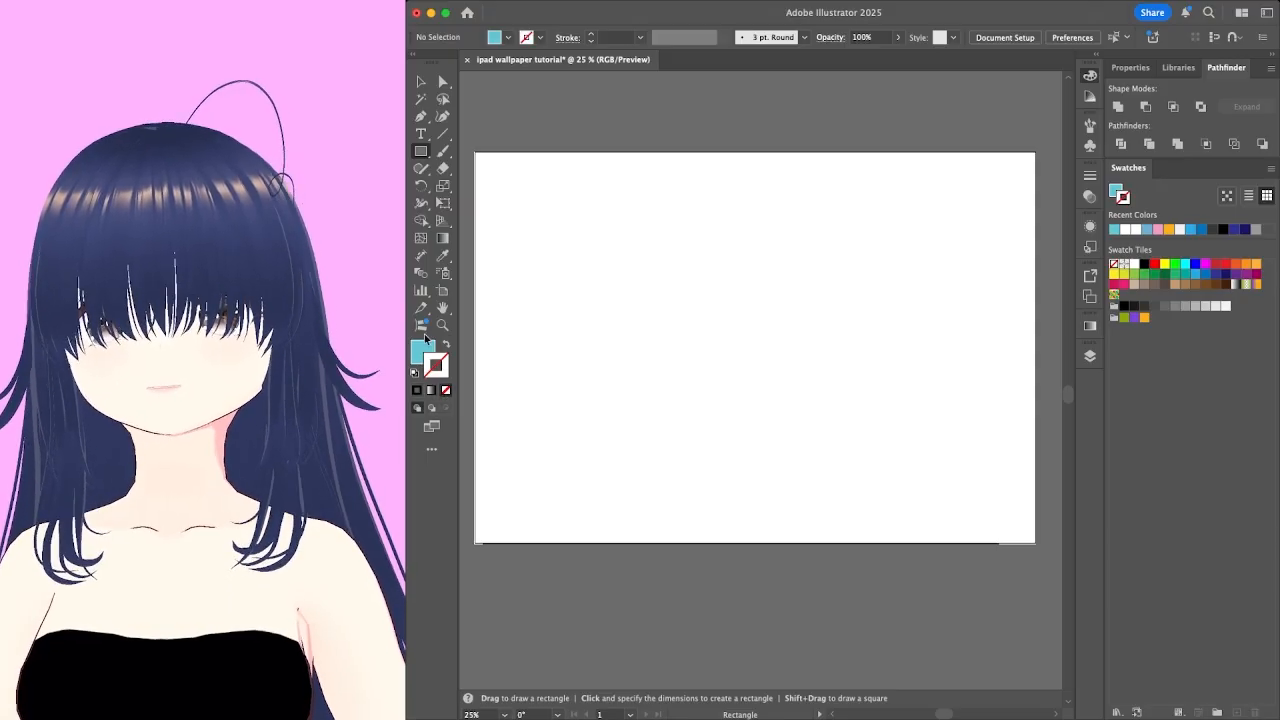
pyautogui.click(422, 349)
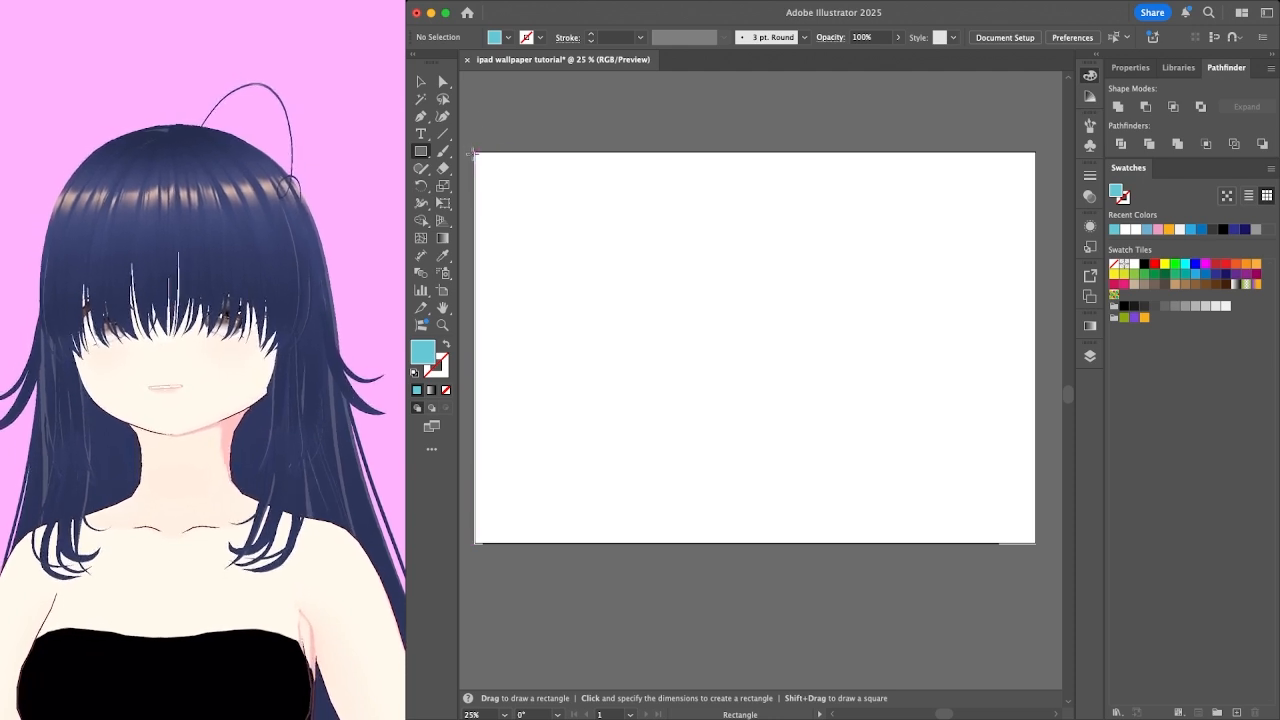
pyautogui.moveTo(477, 151)
pyautogui.mouseDown()
pyautogui.moveTo(534, 222)
pyautogui.moveTo(956, 465)
pyautogui.moveTo(1035, 543)
pyautogui.mouseUp()
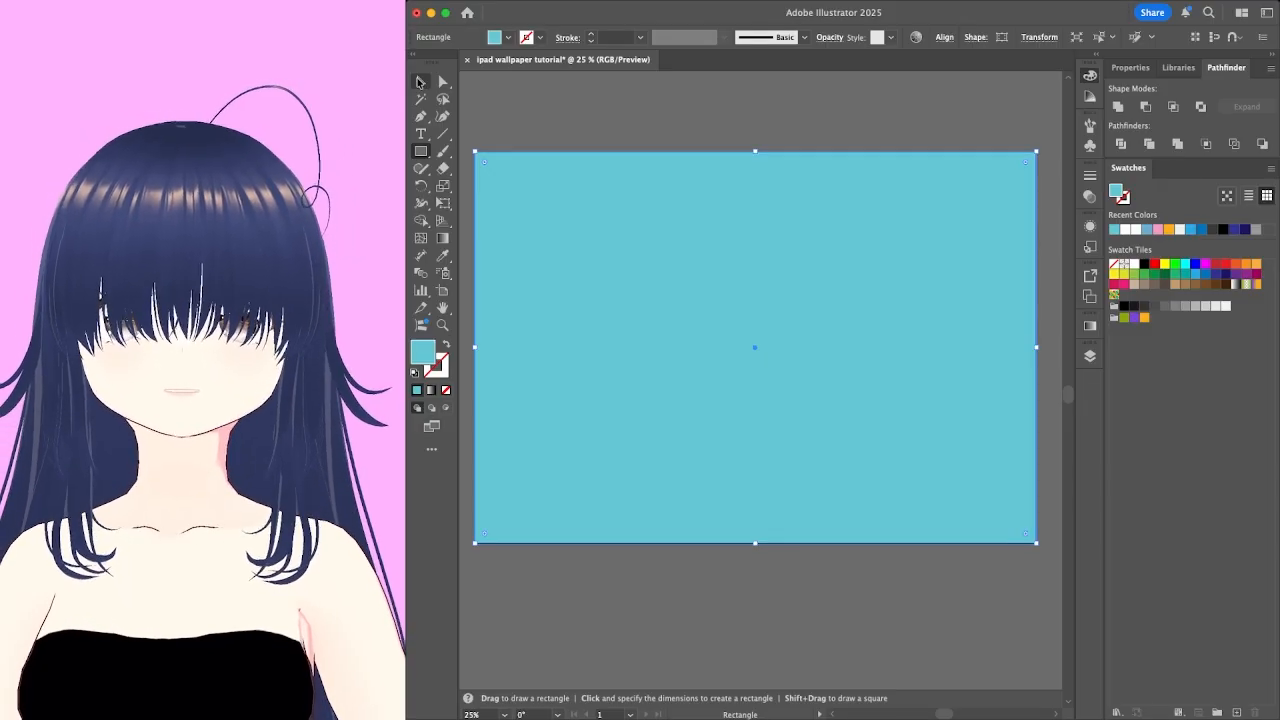
pyautogui.click(420, 81)
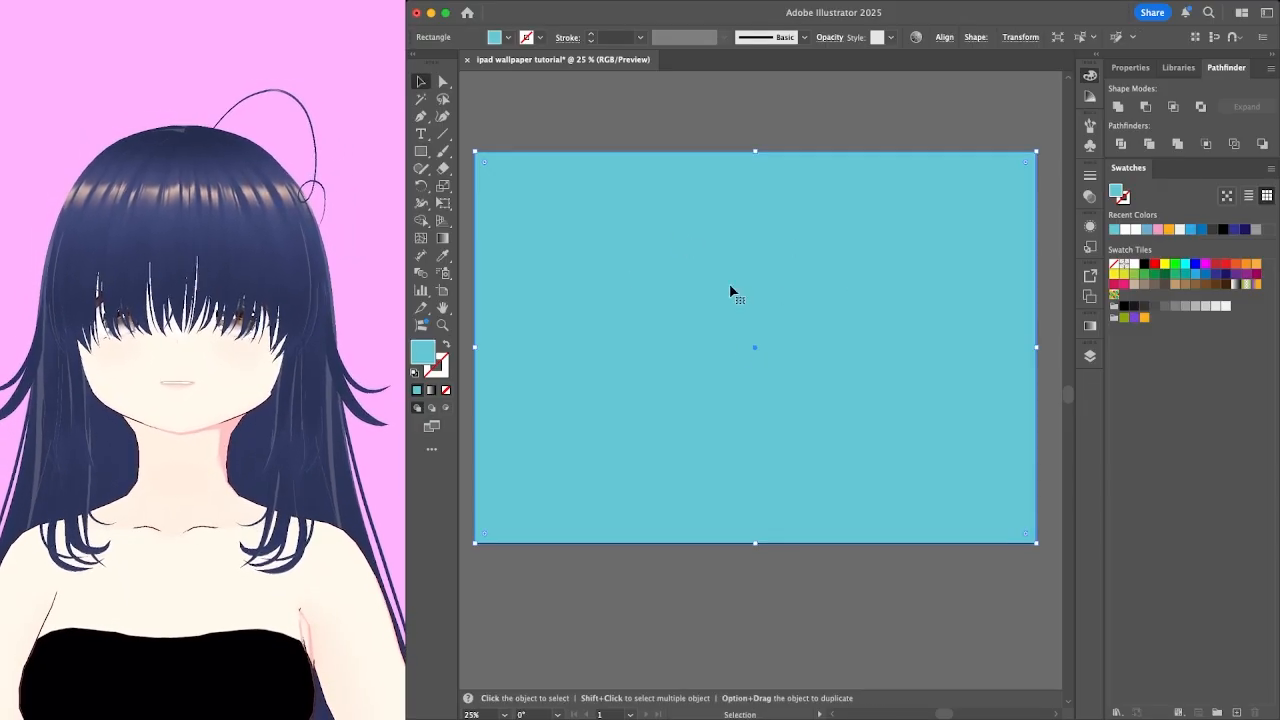
pyautogui.click(816, 575)
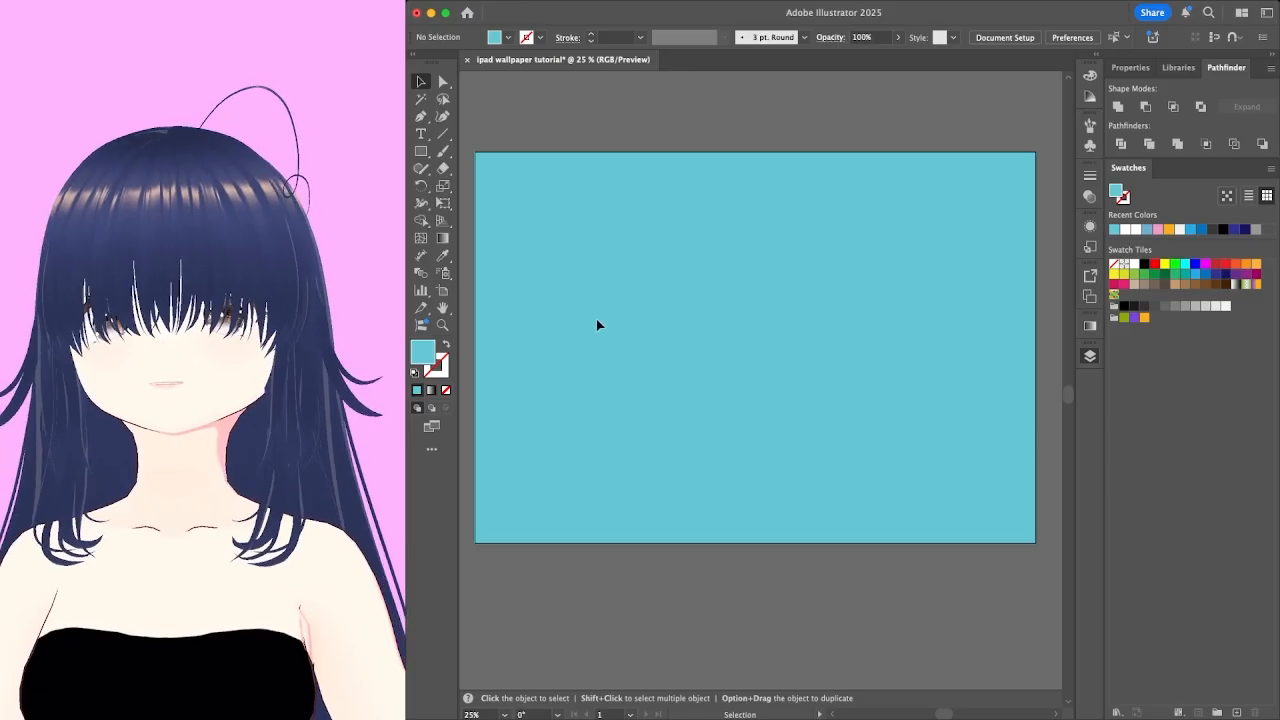
# Start a pink-filled path with the Curvature tool, placing its first anchor on the artboard's left edge near the top.
pyautogui.click(440, 121)
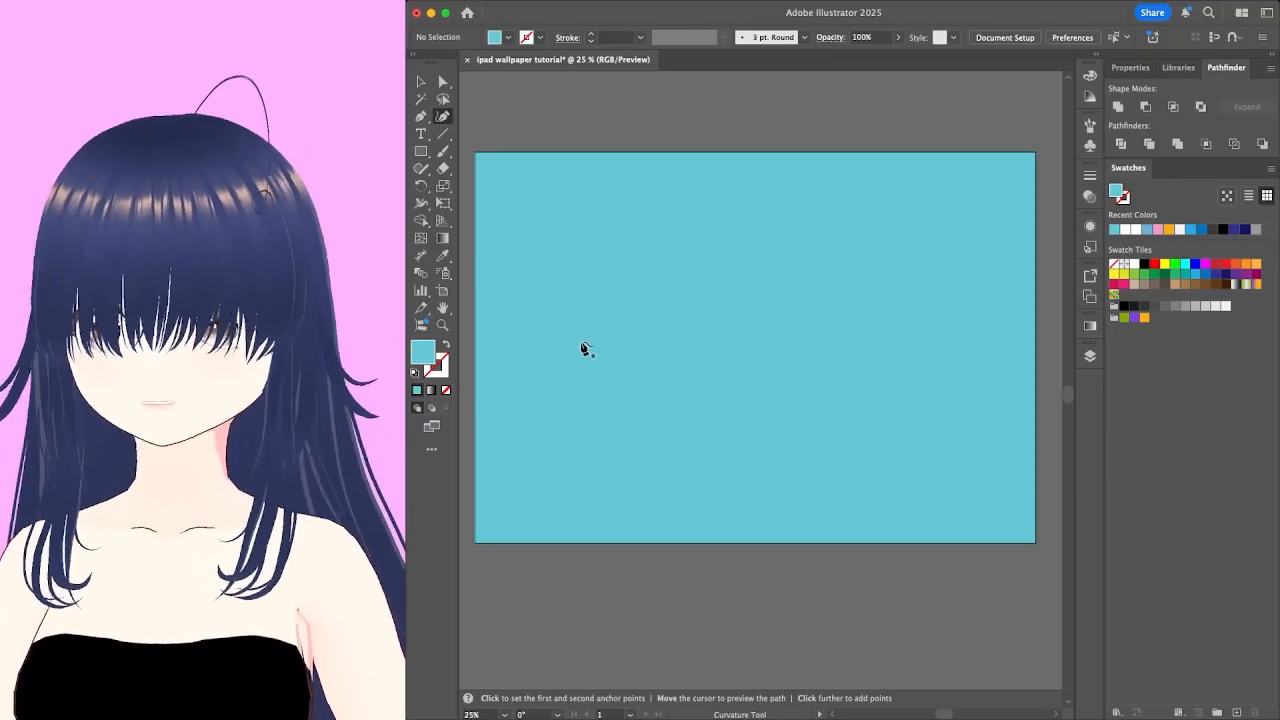
pyautogui.click(1157, 230)
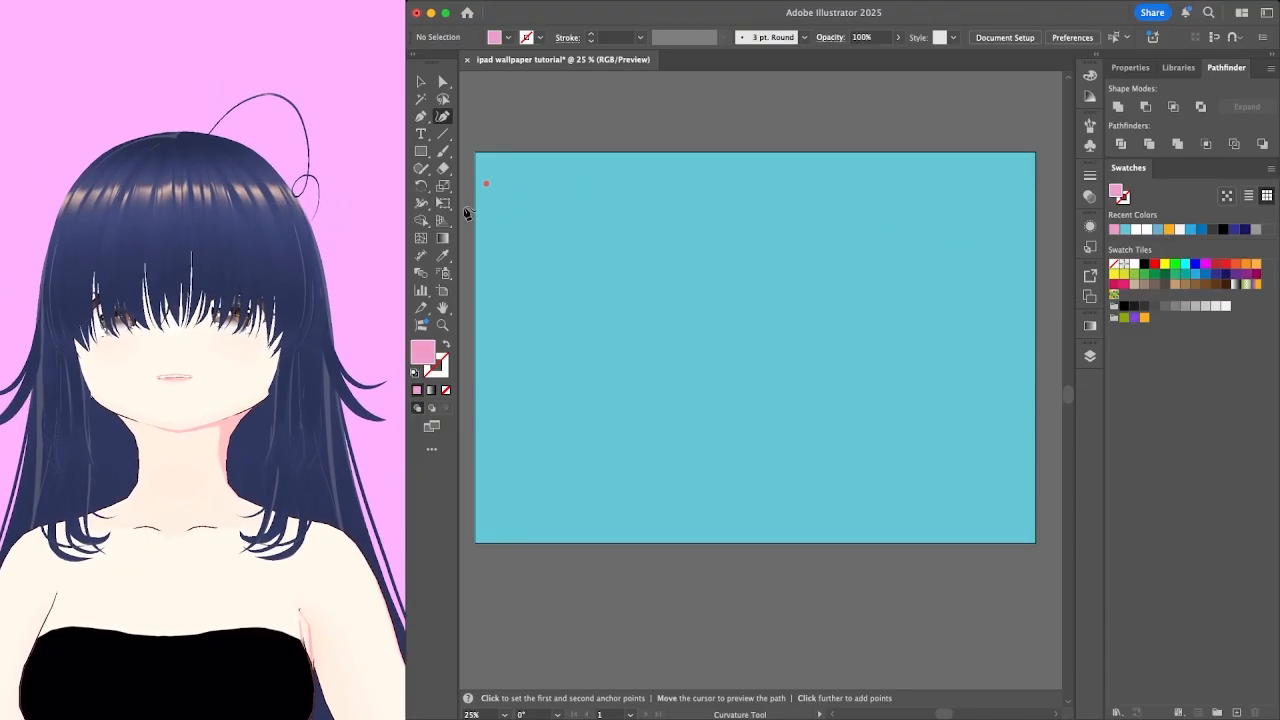
pyautogui.hscroll(-2, 486, 190)
pyautogui.click(511, 205)
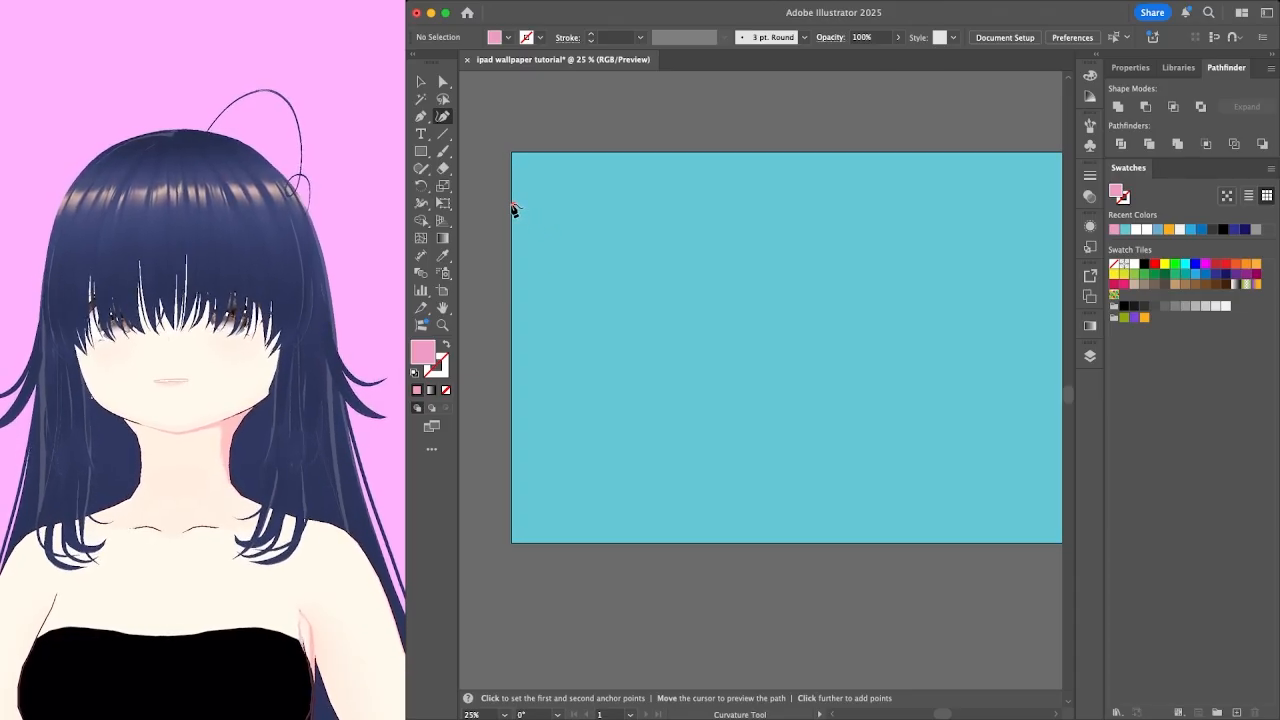
pyautogui.click(511, 202)
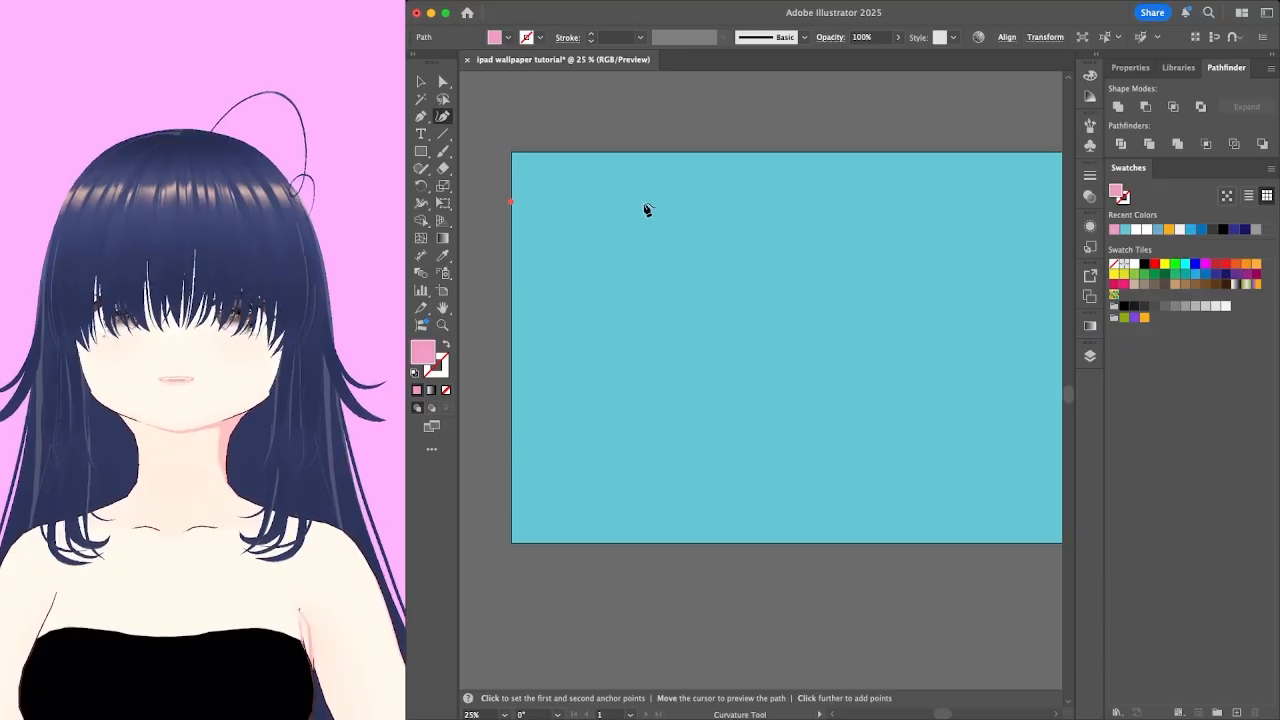
# Continue the pink path with gently alternating crests and dips across the left third of the artboard, near its top.
pyautogui.hscroll(3, 740, 236)
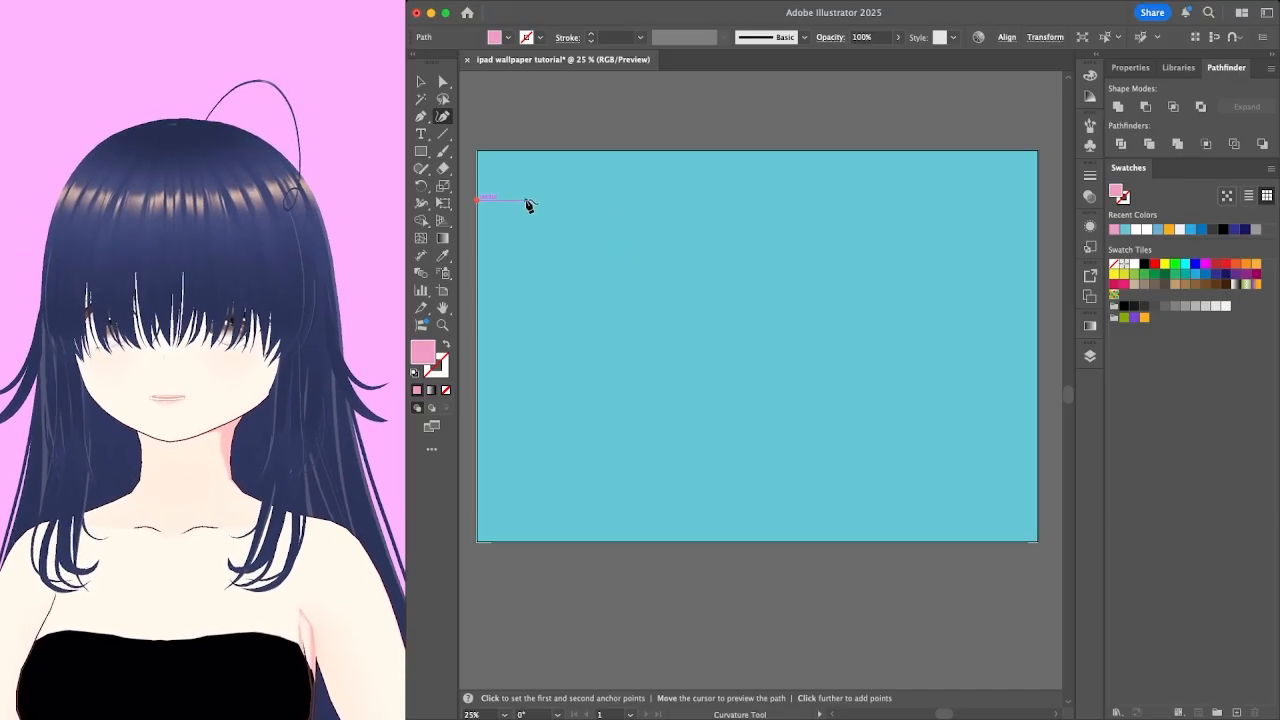
pyautogui.press('super')
pyautogui.press('super+equal')
pyautogui.press('super+equal')
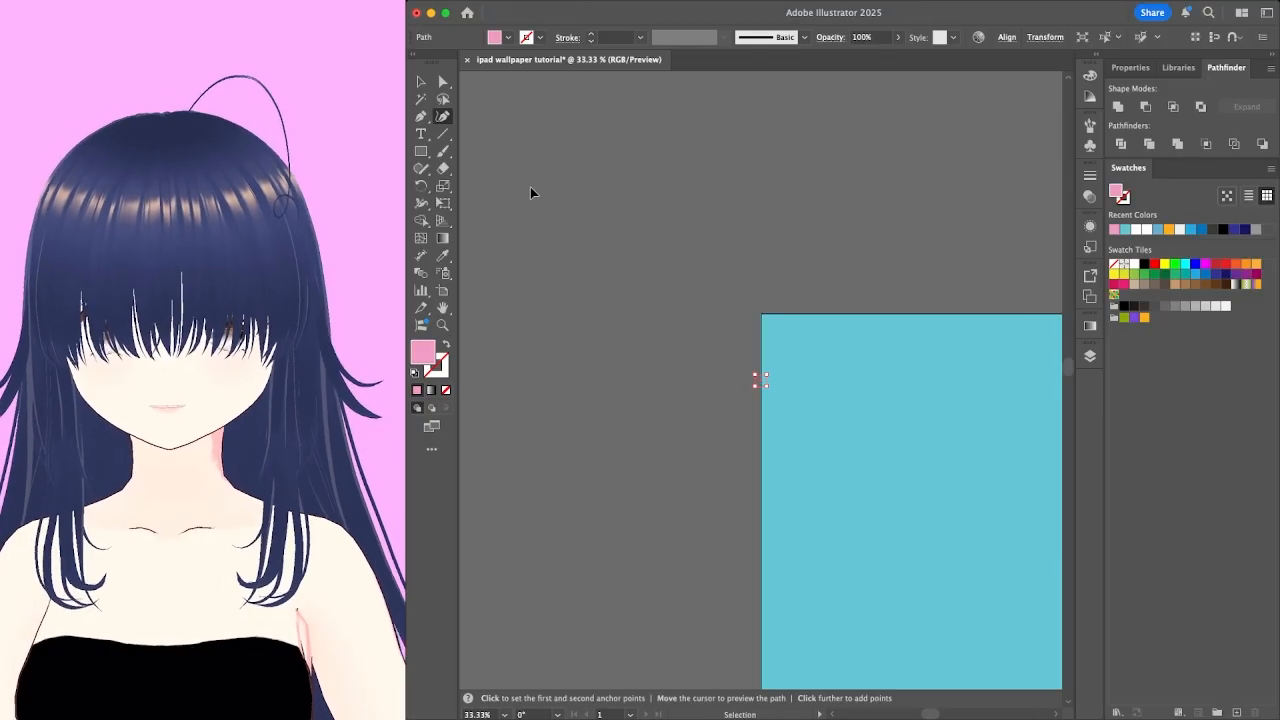
pyautogui.press('super+minus')
pyautogui.press('super+minus')
pyautogui.press('super+minus')
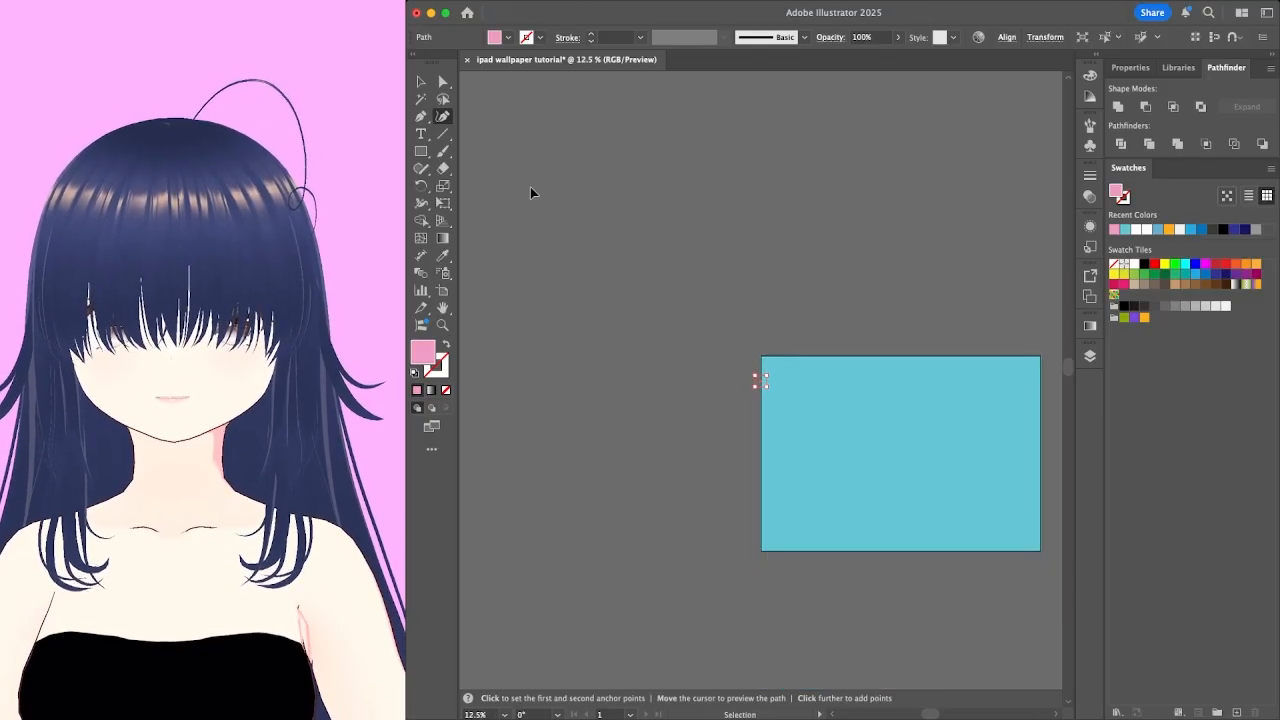
pyautogui.press('space')
pyautogui.moveTo(924, 376); pyautogui.dragTo(690, 322)
pyautogui.press('super+equal')
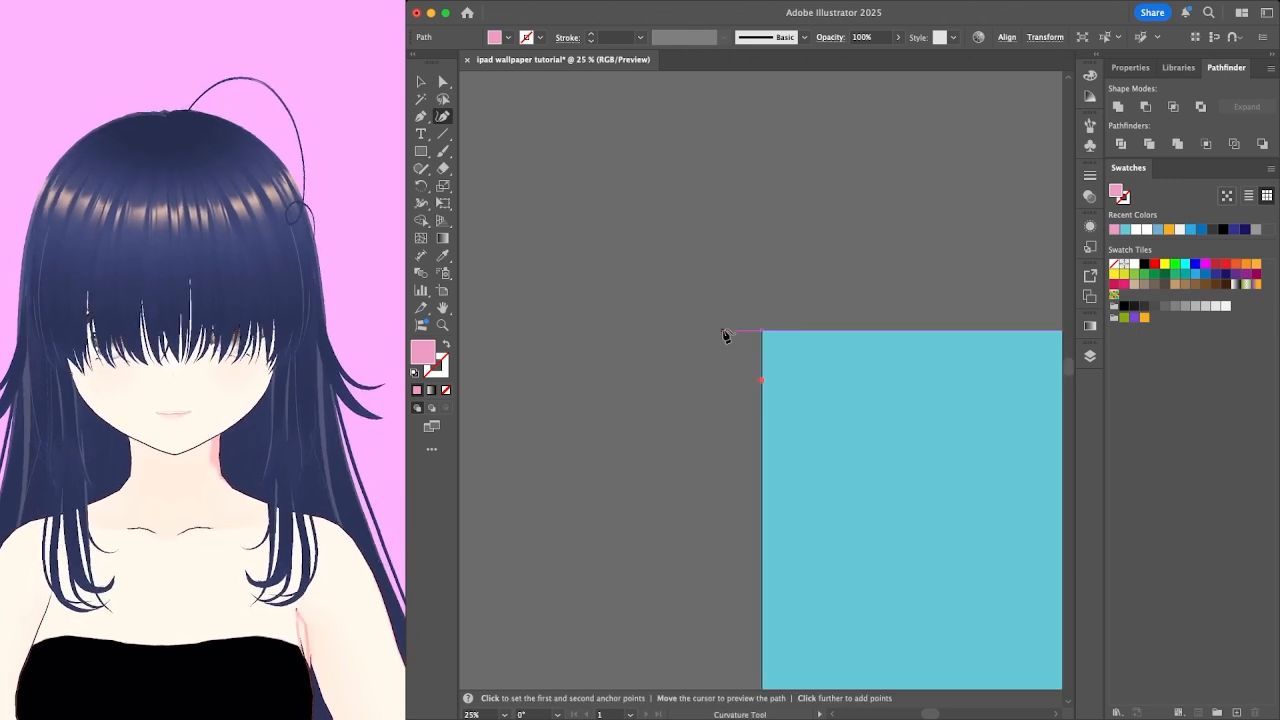
pyautogui.press('space')
pyautogui.moveTo(837, 434); pyautogui.dragTo(551, 309)
pyautogui.click(518, 236)
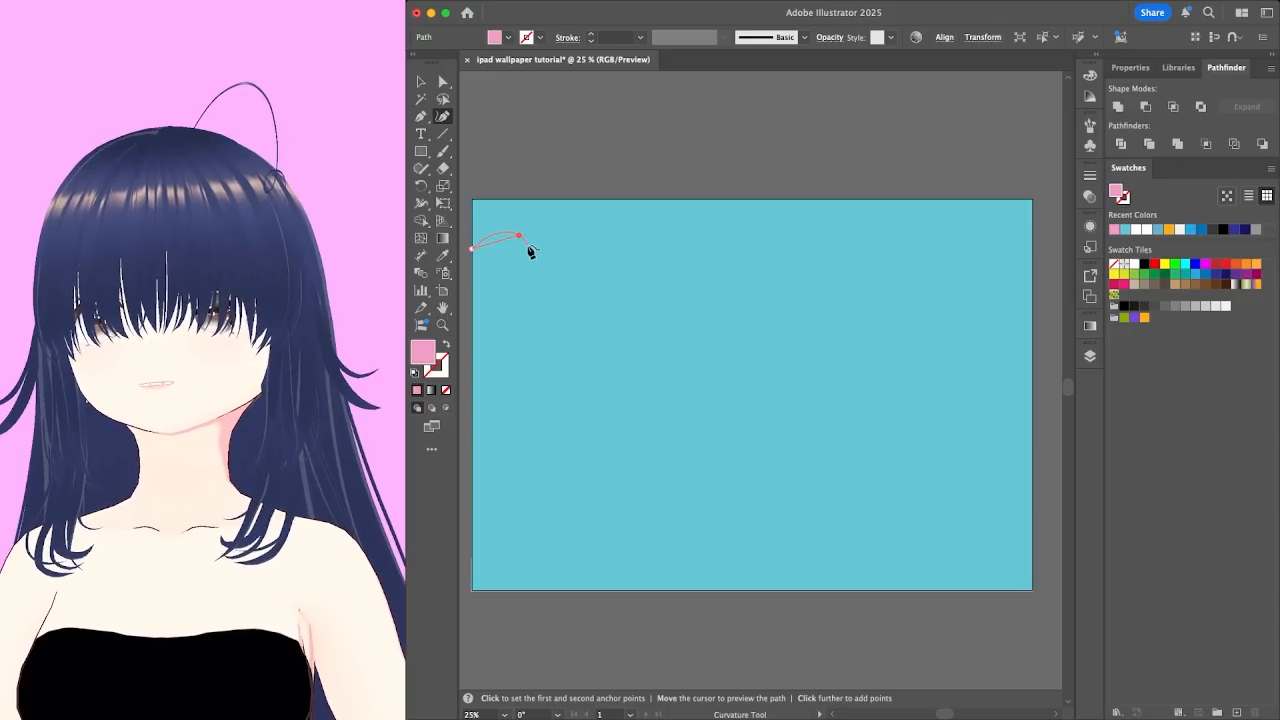
pyautogui.click(531, 240)
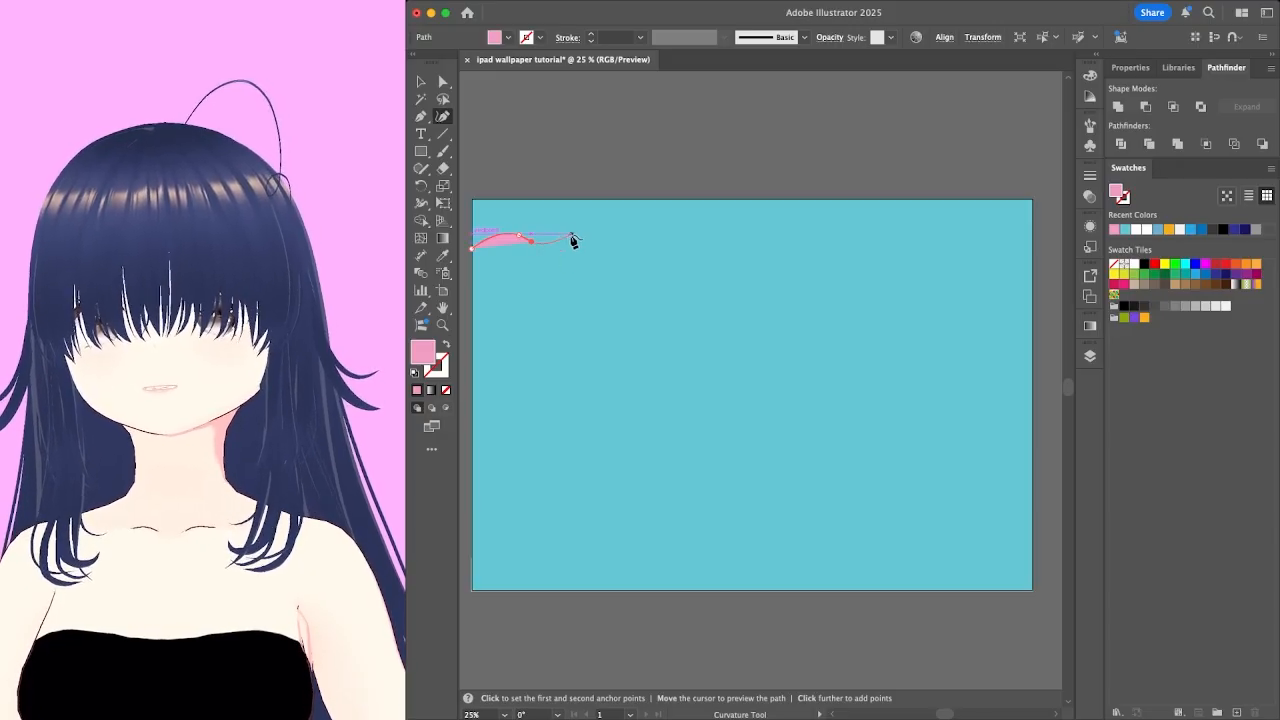
pyautogui.click(561, 238)
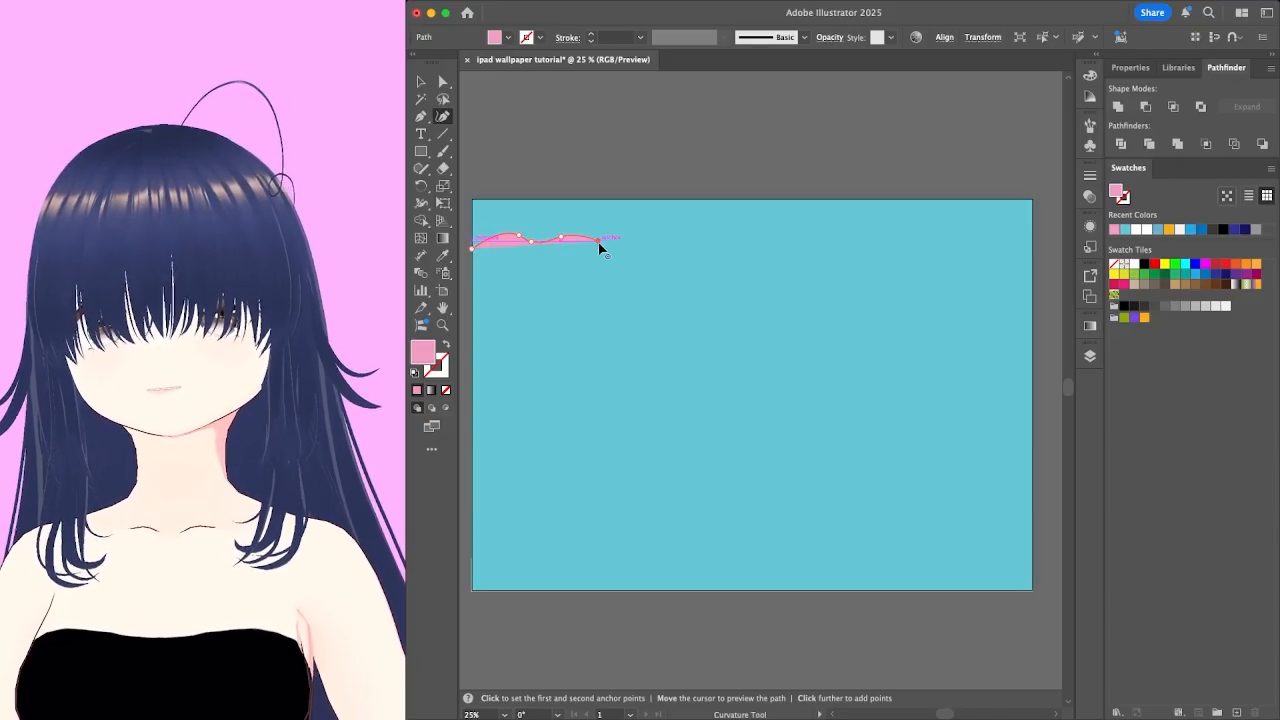
pyautogui.click(616, 231)
pyautogui.click(665, 244)
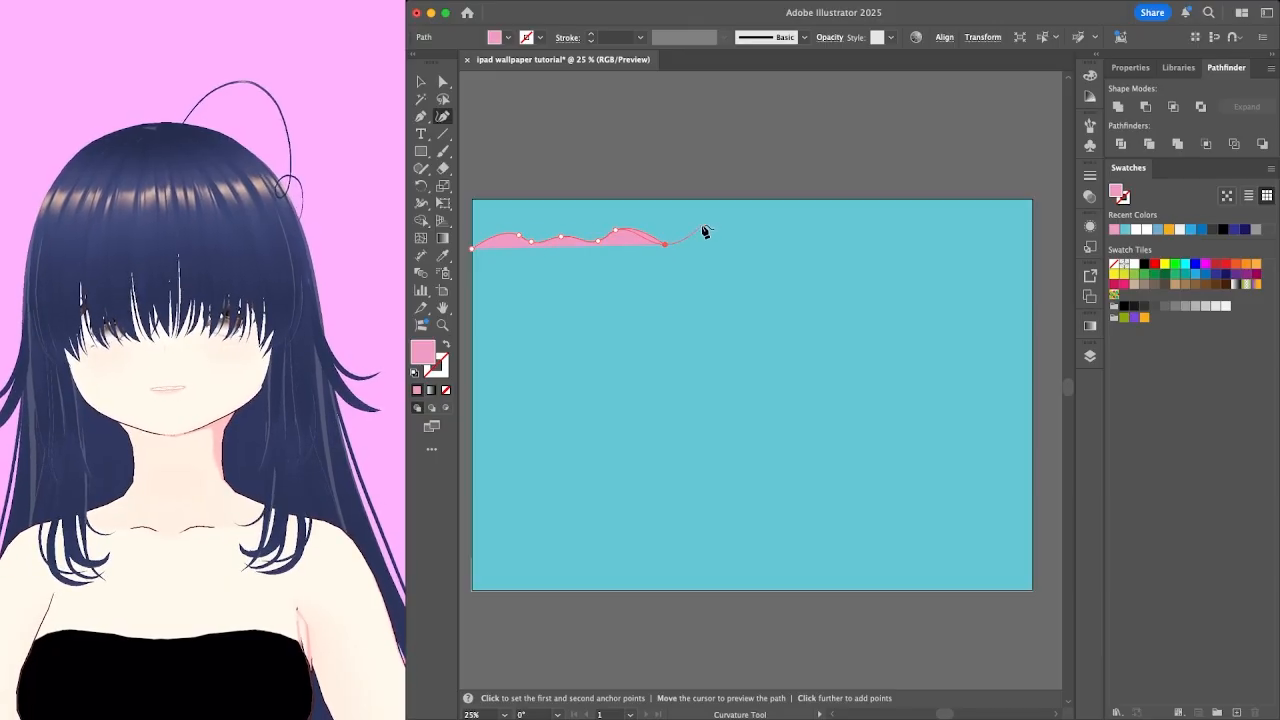
# Extend the wavy upper edge with larger crests and dips, sloping slightly down to the artboard's right edge.
pyautogui.click(704, 229)
pyautogui.click(736, 253)
pyautogui.click(773, 248)
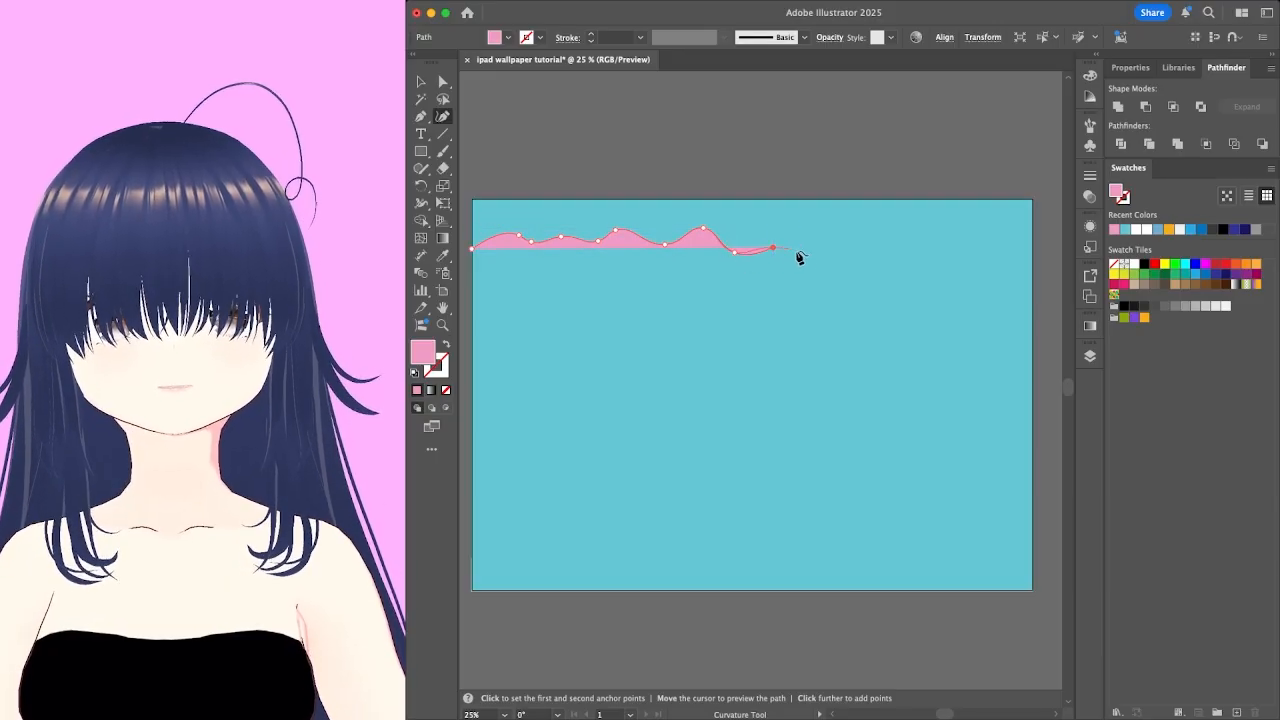
pyautogui.click(802, 259)
pyautogui.click(817, 243)
pyautogui.click(859, 243)
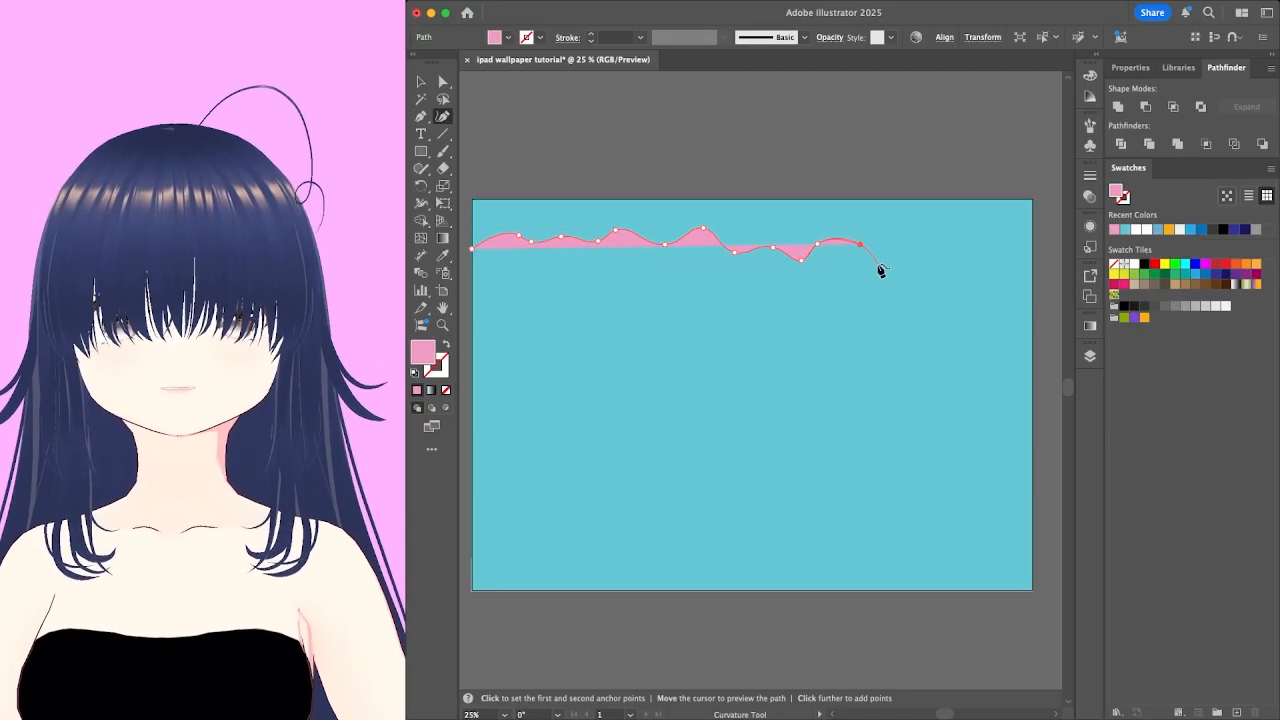
pyautogui.click(877, 264)
pyautogui.click(929, 243)
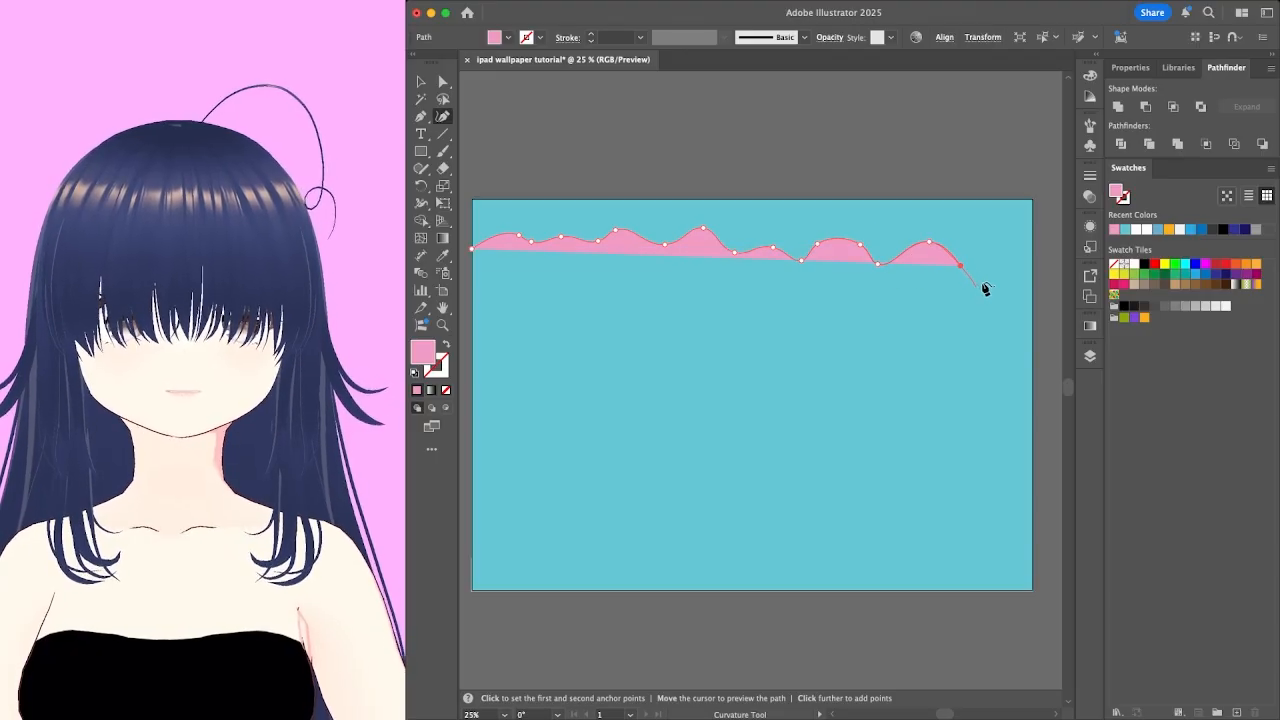
pyautogui.click(985, 277)
pyautogui.click(1012, 262)
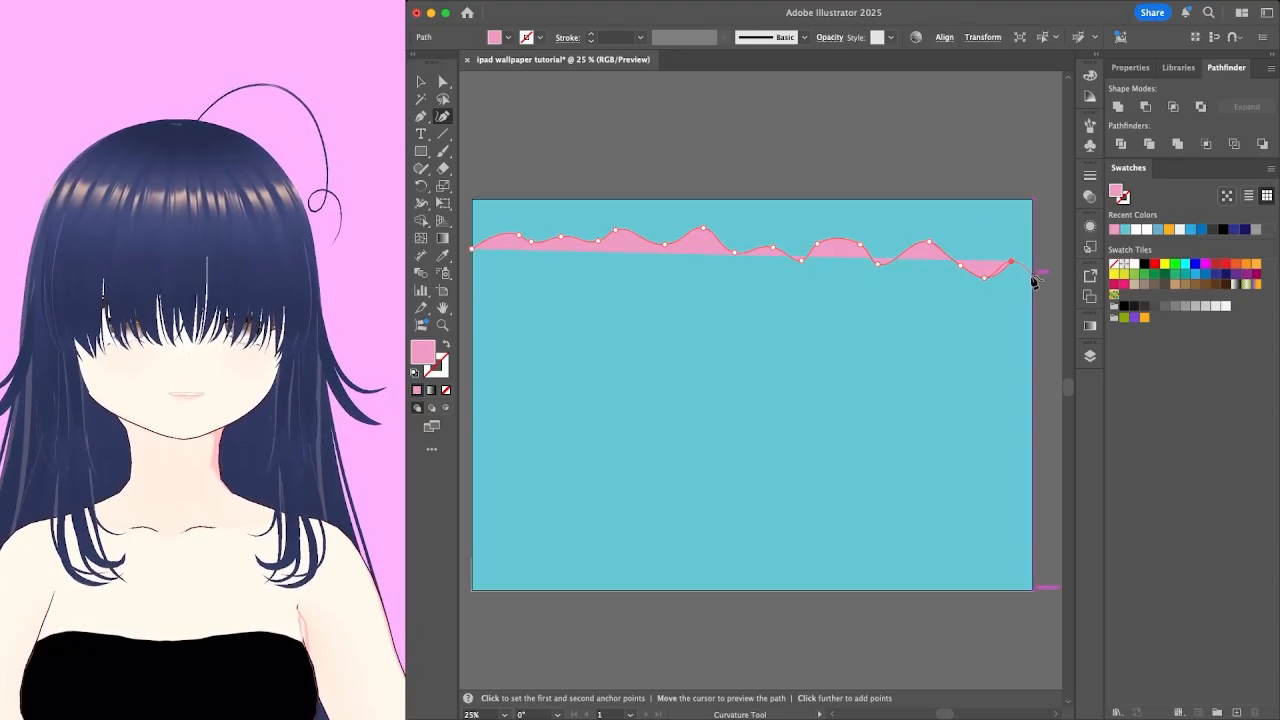
pyautogui.click(1032, 276)
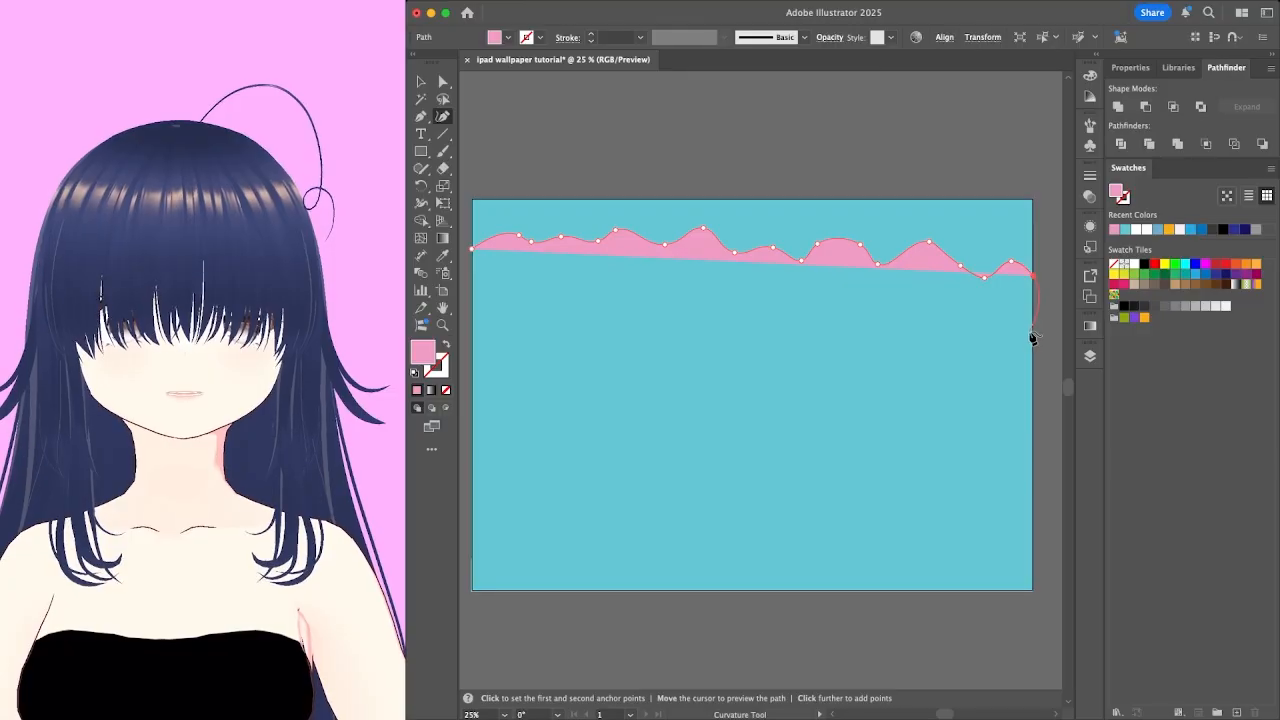
# Curve the path down past the artboard's right edge and shape rounded lobes along the lower side back to the middle.
pyautogui.click(1031, 331)
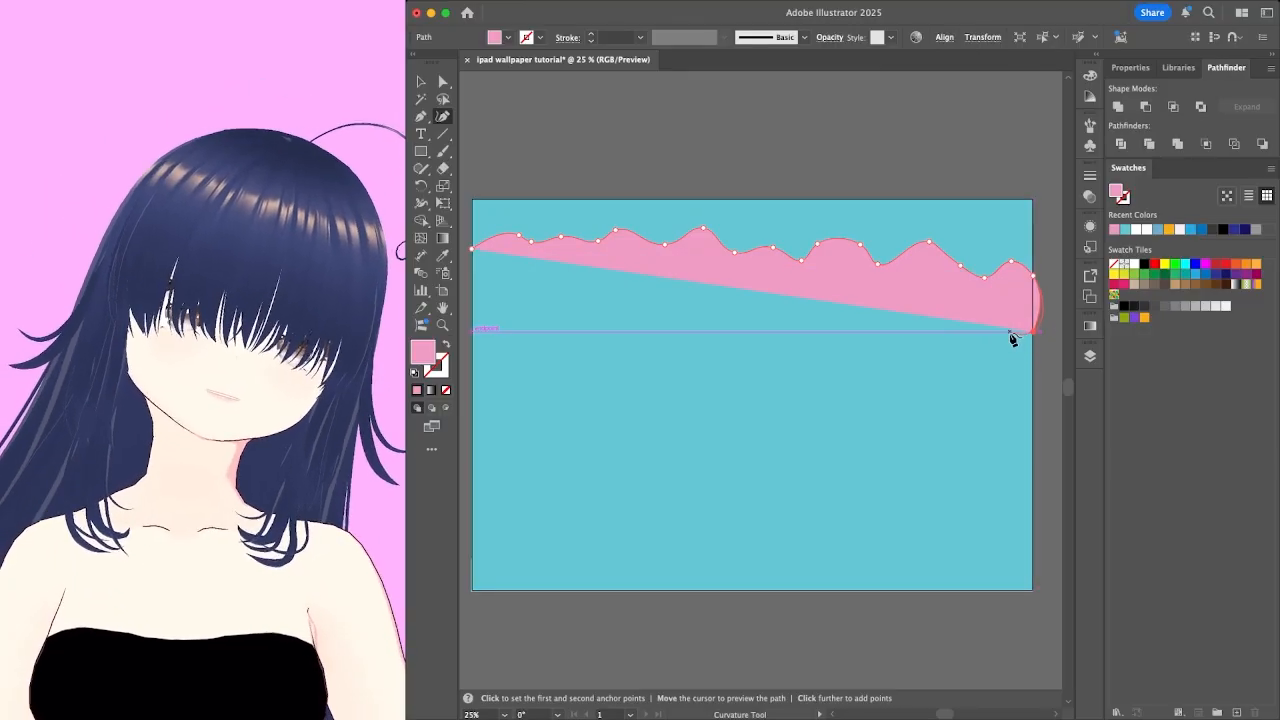
pyautogui.click(1008, 331)
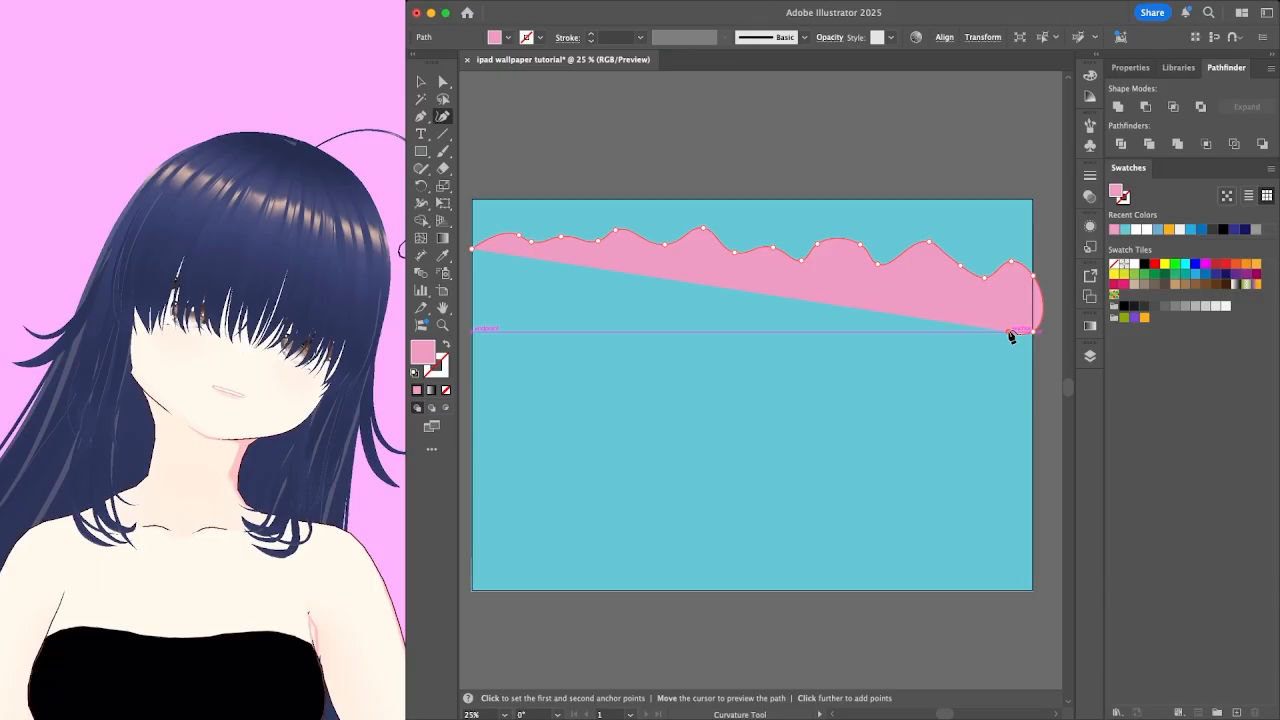
pyautogui.click(968, 298)
pyautogui.click(955, 328)
pyautogui.click(908, 334)
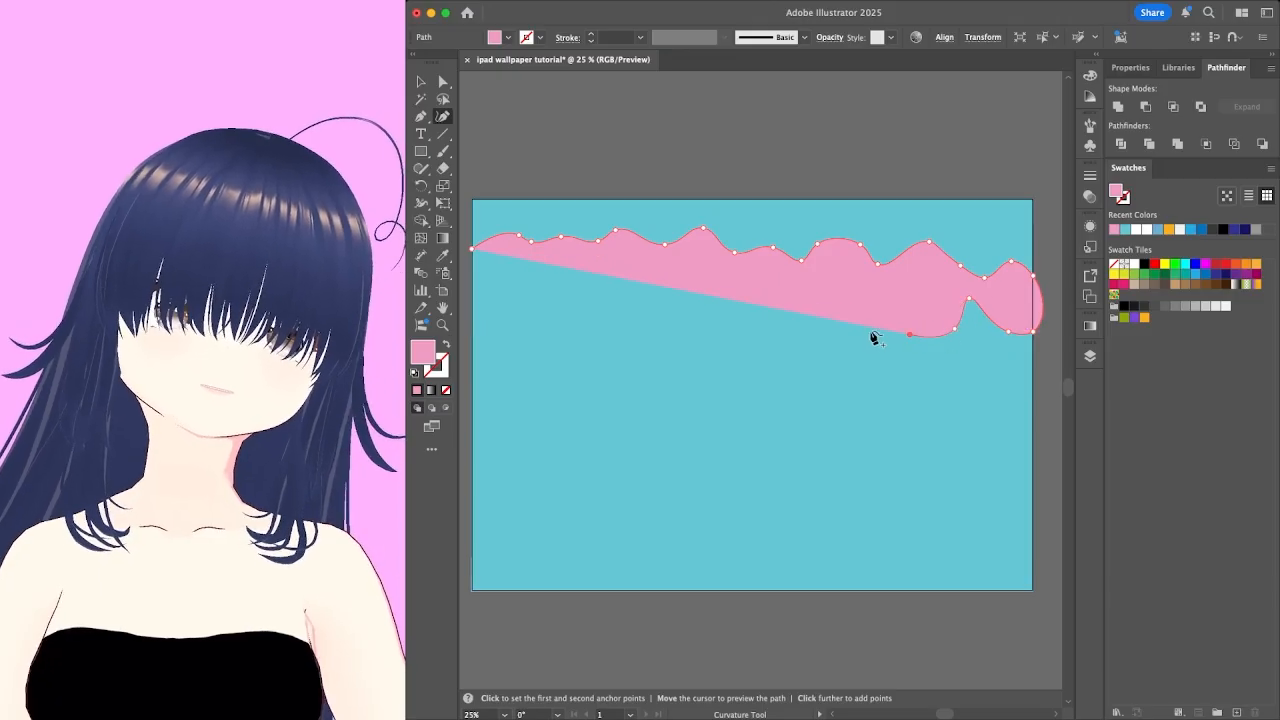
pyautogui.click(860, 315)
pyautogui.click(846, 347)
pyautogui.click(761, 352)
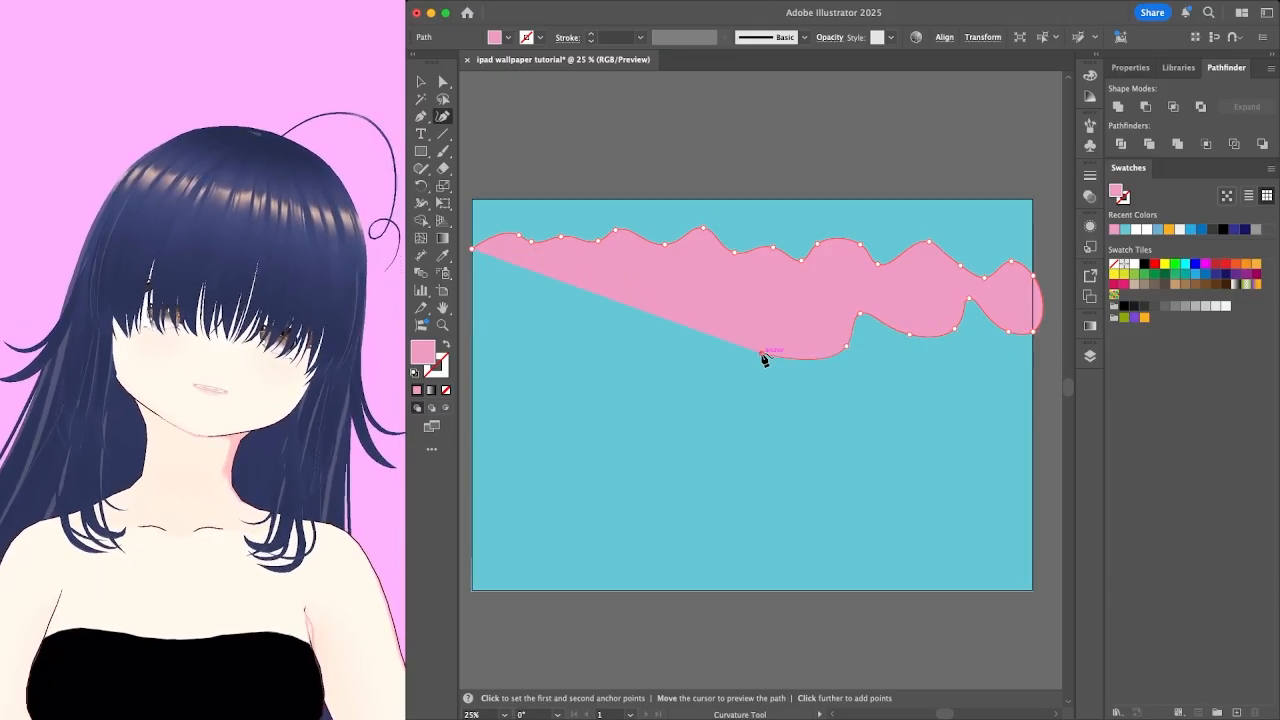
# Continue the pink path's lower side leftward with a large rounded drip at mid-artboard and two deep notches beside it.
pyautogui.click(753, 310)
pyautogui.click(710, 332)
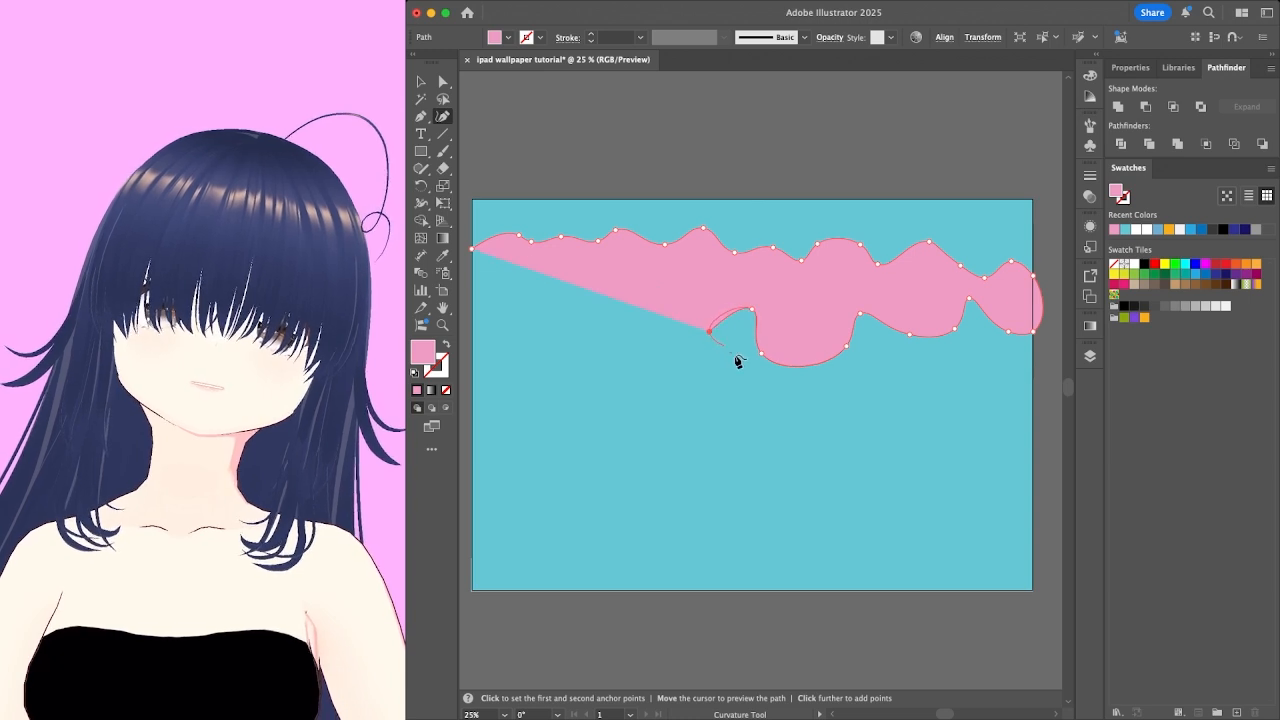
pyautogui.click(690, 379)
pyautogui.click(639, 340)
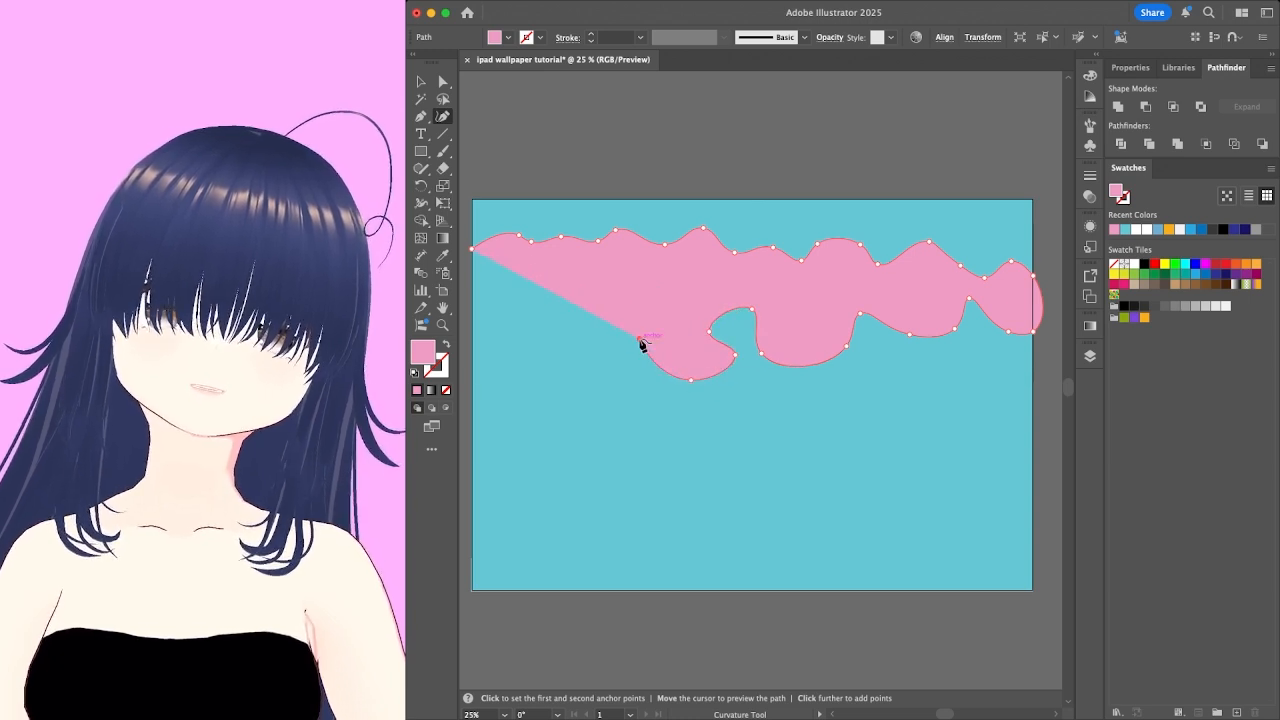
pyautogui.click(643, 313)
pyautogui.click(583, 327)
pyautogui.click(596, 361)
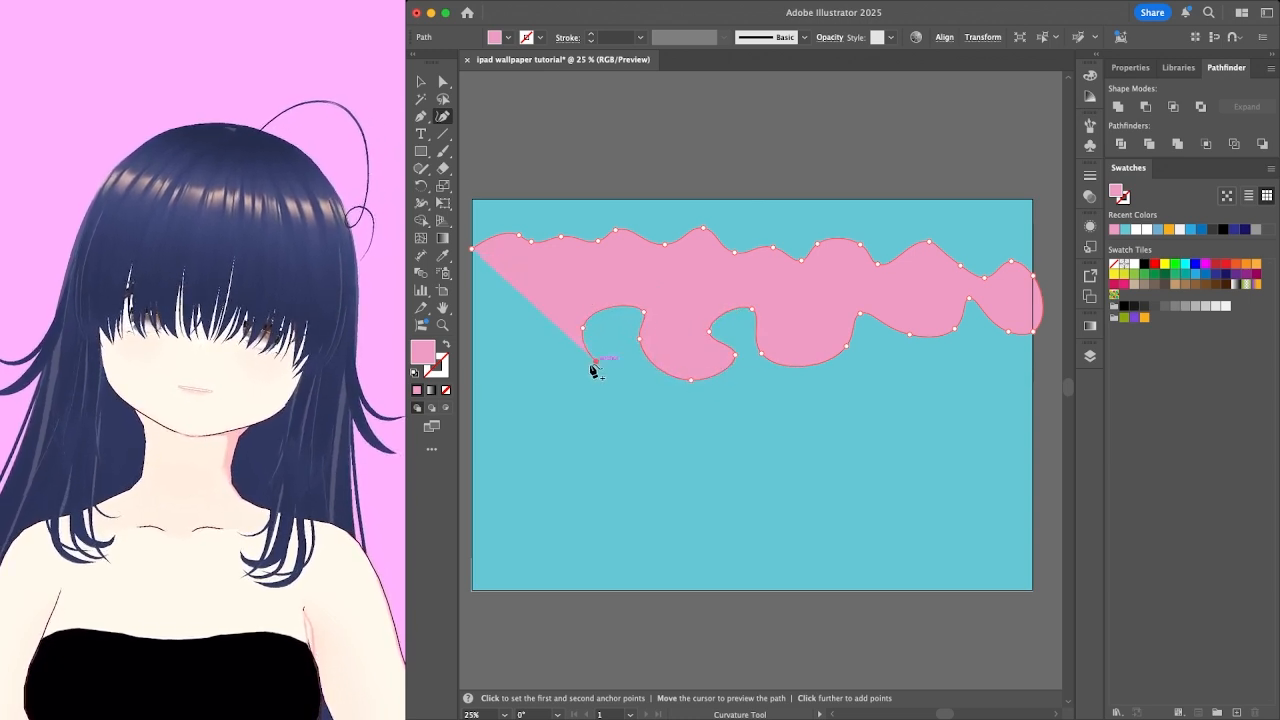
# Shape the last lower lobe and bring the pink path back to the artboard's left edge, undoing the final closing anchor.
pyautogui.click(549, 361)
pyautogui.click(490, 316)
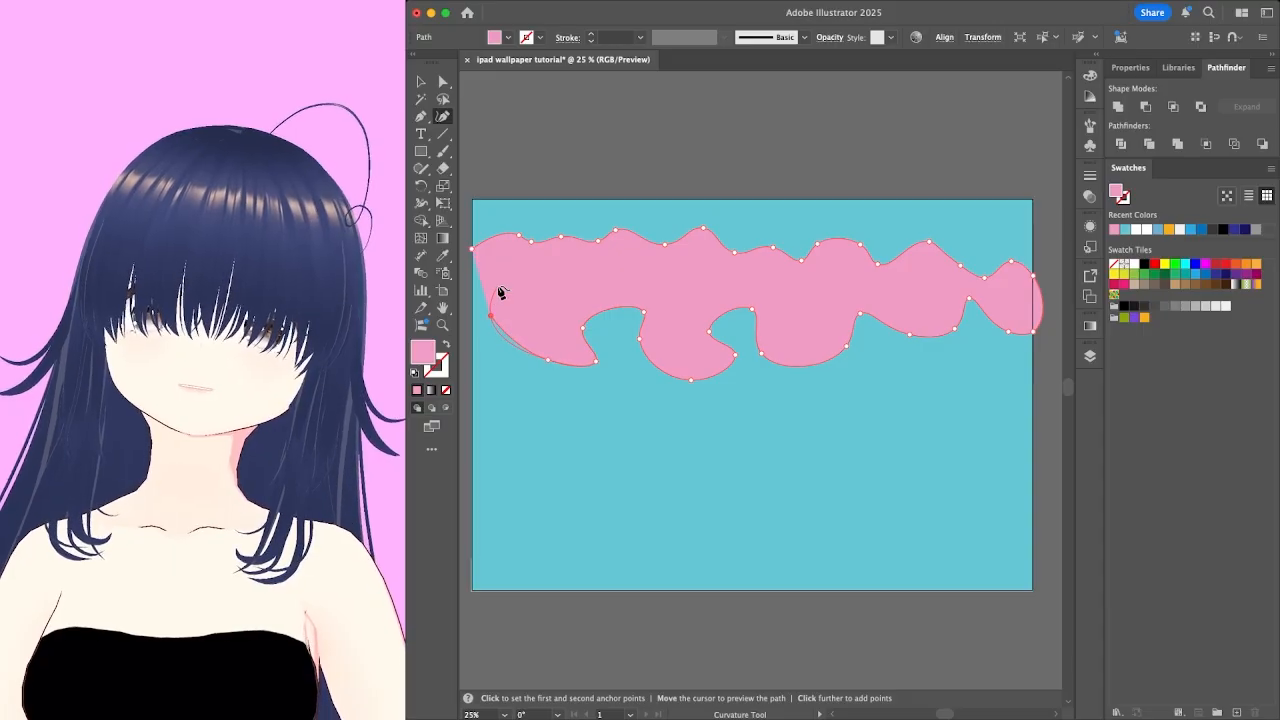
pyautogui.click(497, 286)
pyautogui.click(480, 275)
pyautogui.click(471, 267)
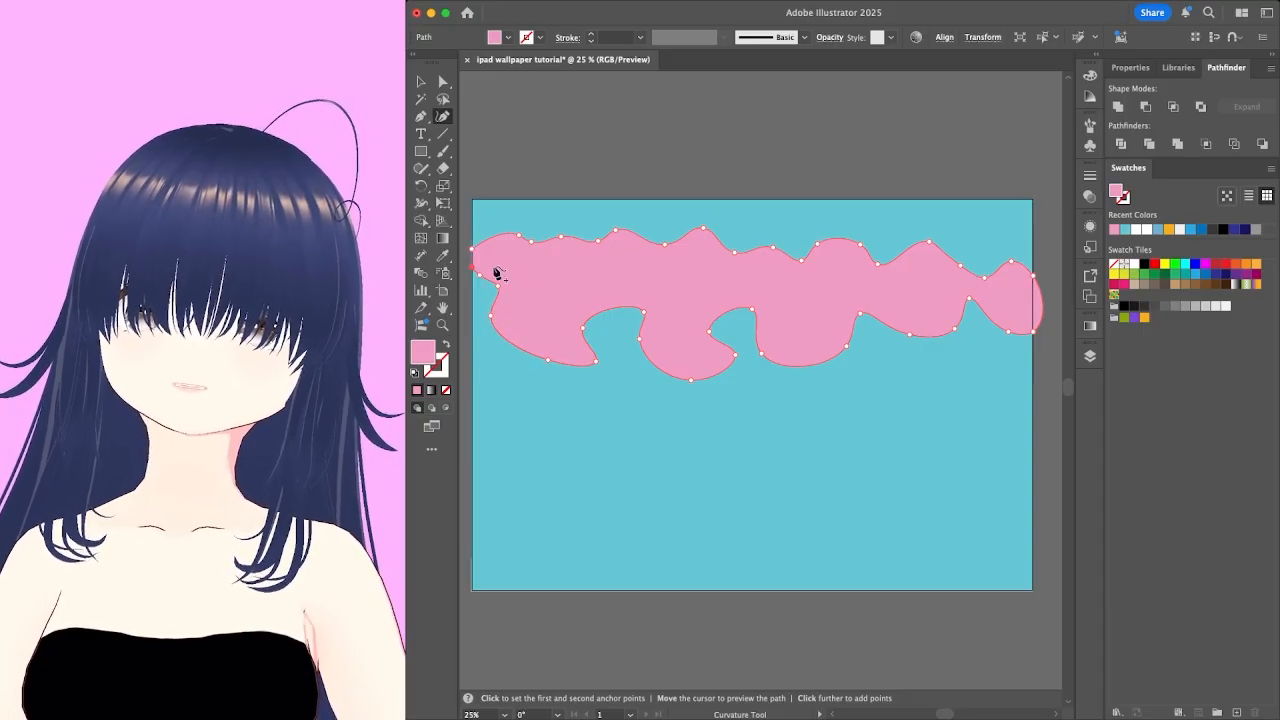
pyautogui.click(472, 249)
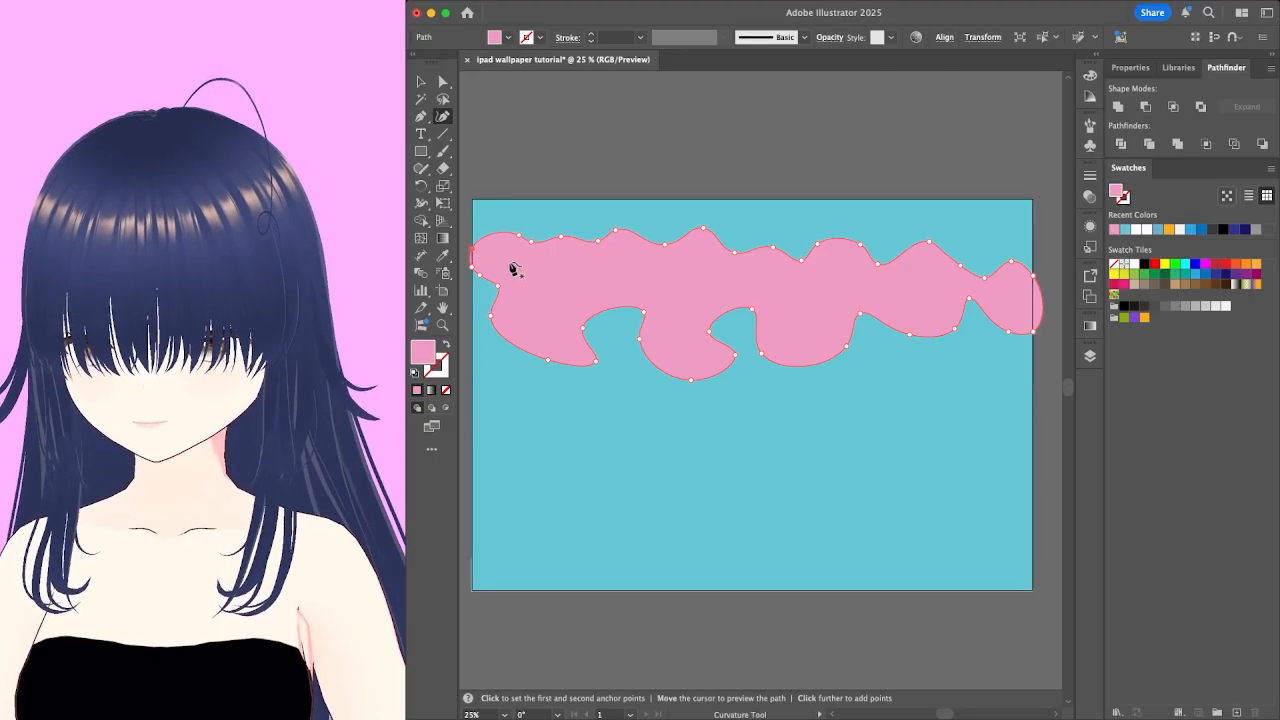
pyautogui.press('super+z')
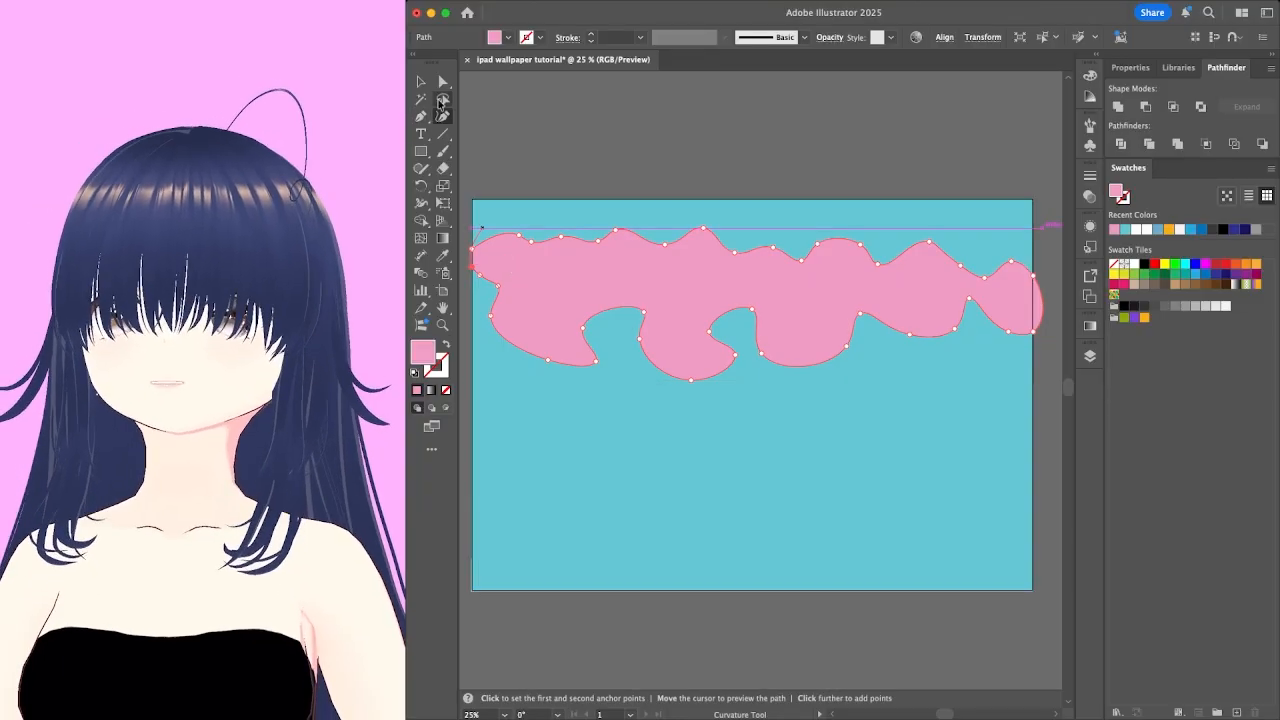
# Move the pink wavy shape slightly up and reduce its height from its lower side.
pyautogui.click(421, 82)
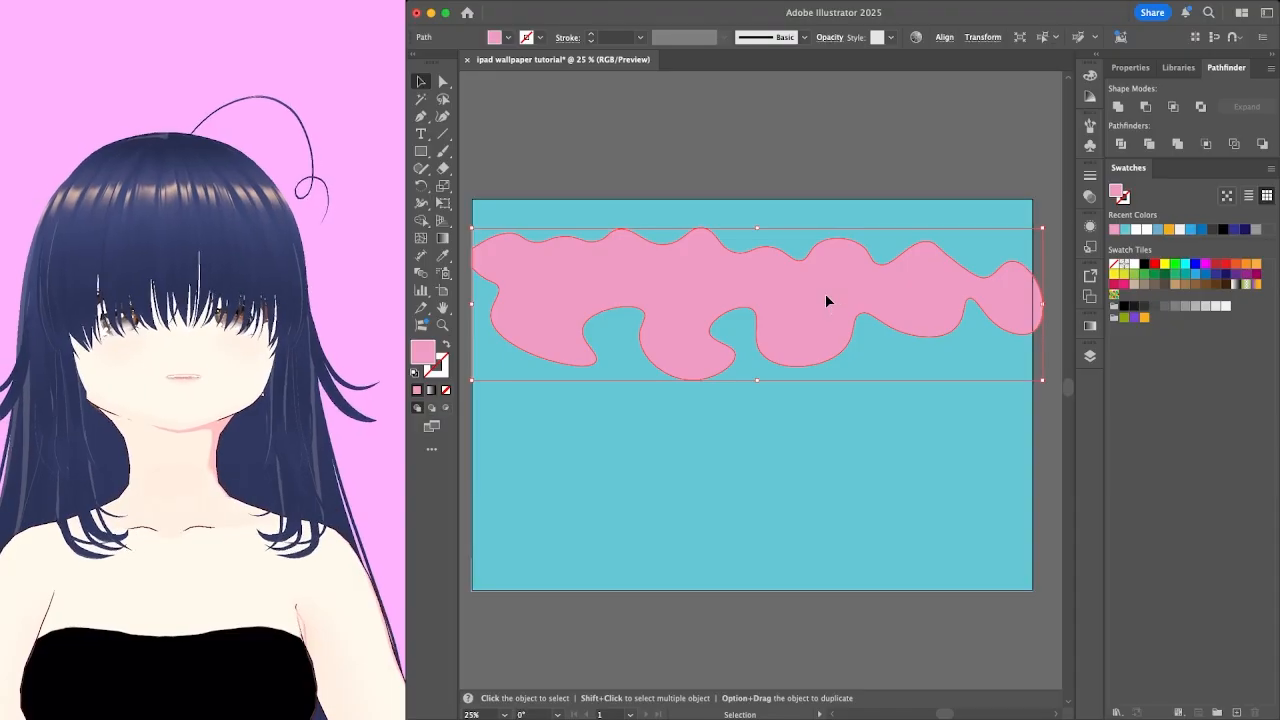
pyautogui.moveTo(826, 300); pyautogui.dragTo(827, 282)
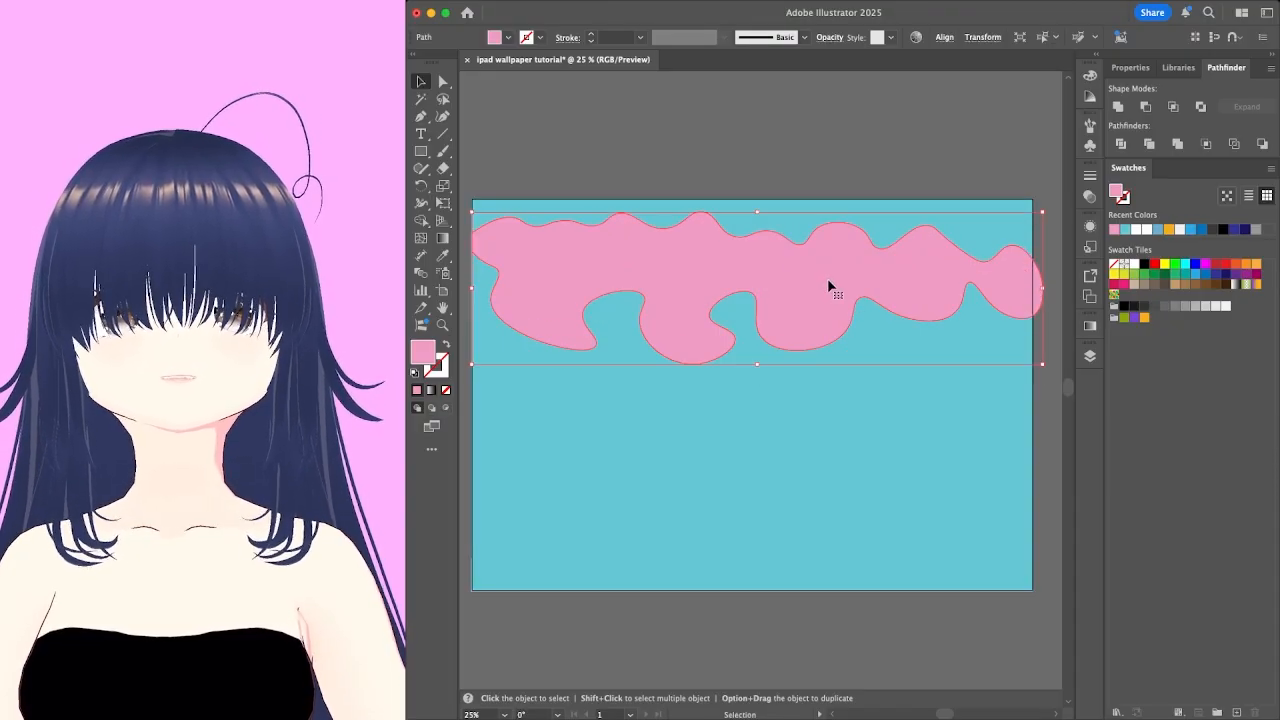
pyautogui.moveTo(757, 365); pyautogui.dragTo(757, 328)
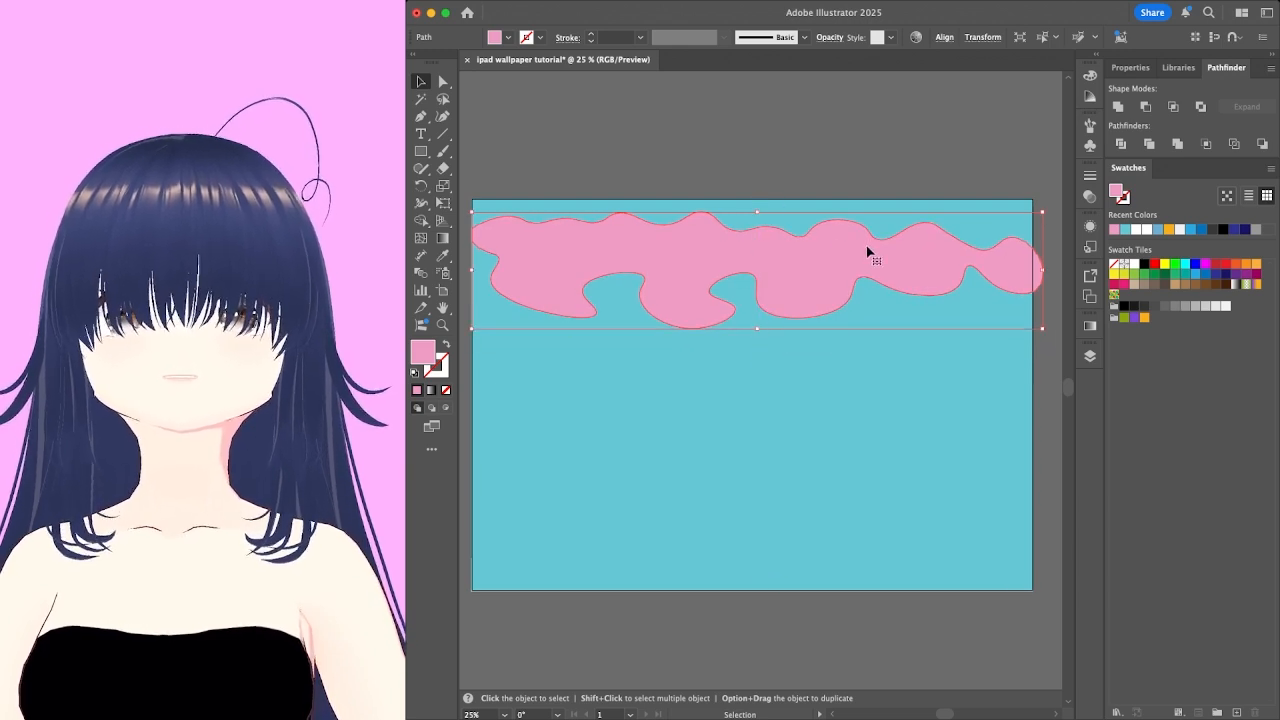
# Reshape the pink shape's lower edge with the Curvature tool, breaking the middle and leftmost lobes into smaller drips, and deselect it.
pyautogui.click(442, 117)
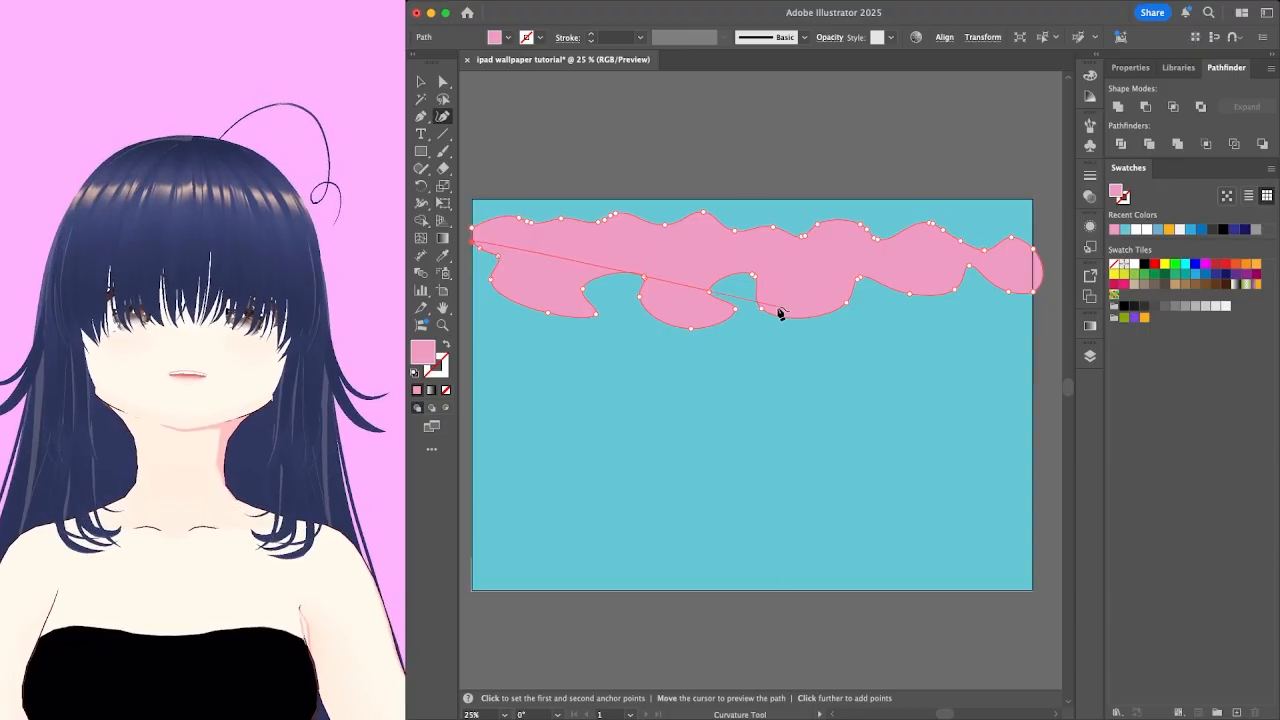
pyautogui.moveTo(762, 308); pyautogui.dragTo(805, 295)
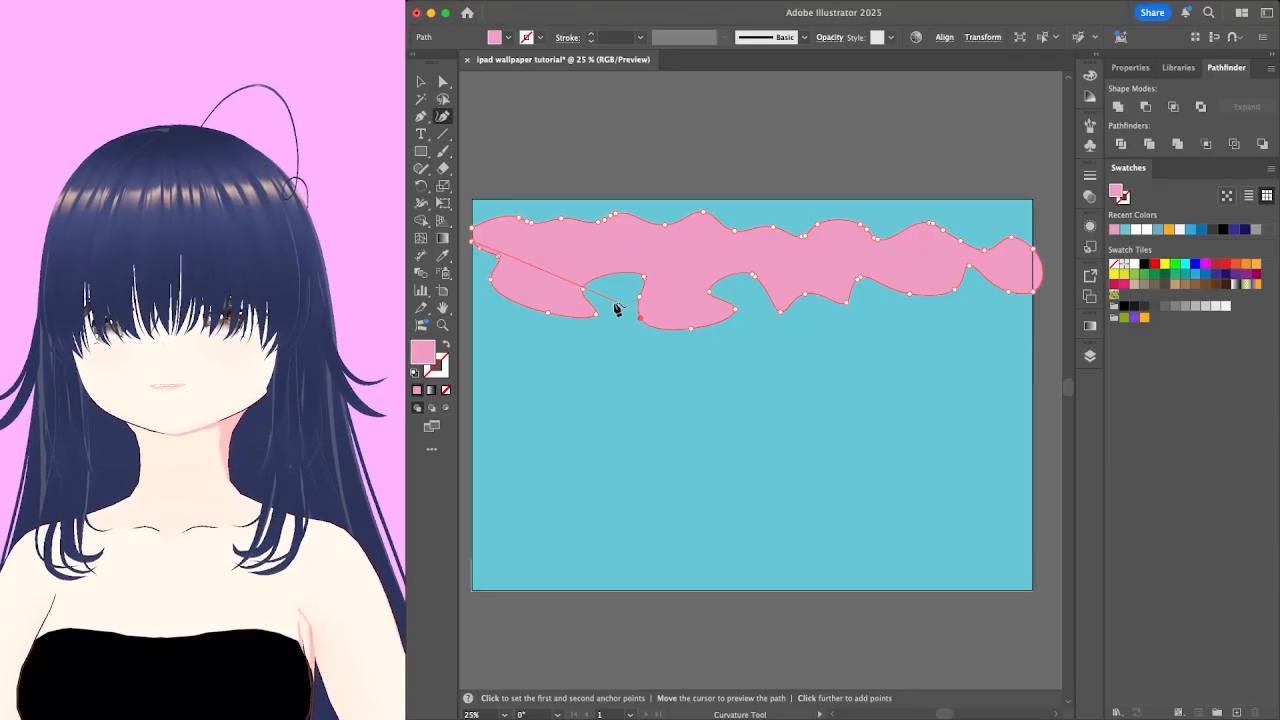
pyautogui.moveTo(535, 311); pyautogui.dragTo(532, 287)
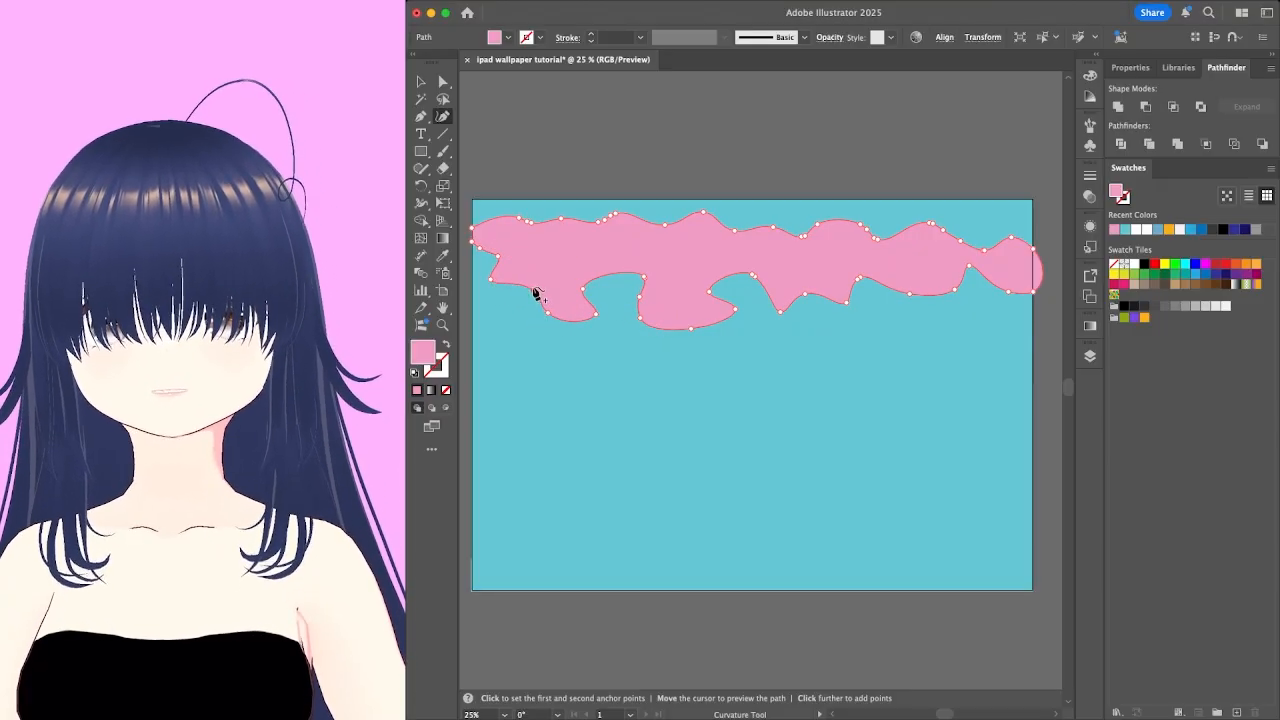
pyautogui.click(426, 83)
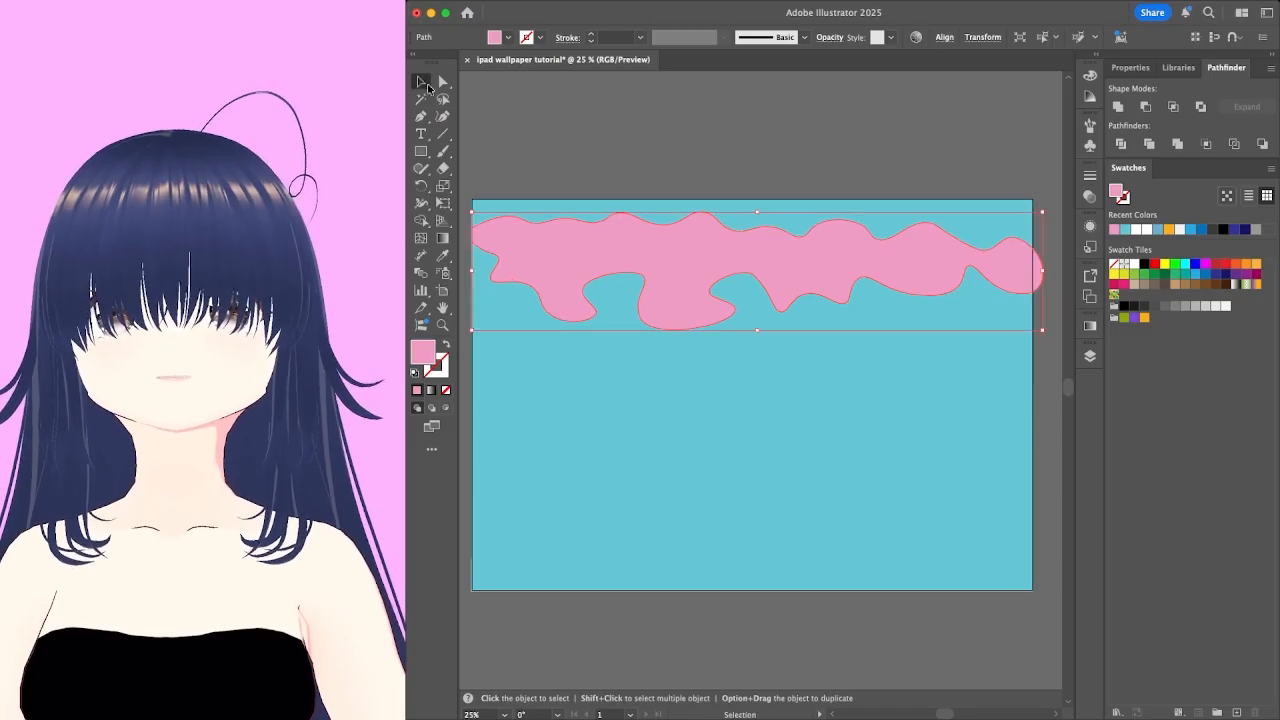
pyautogui.click(658, 461)
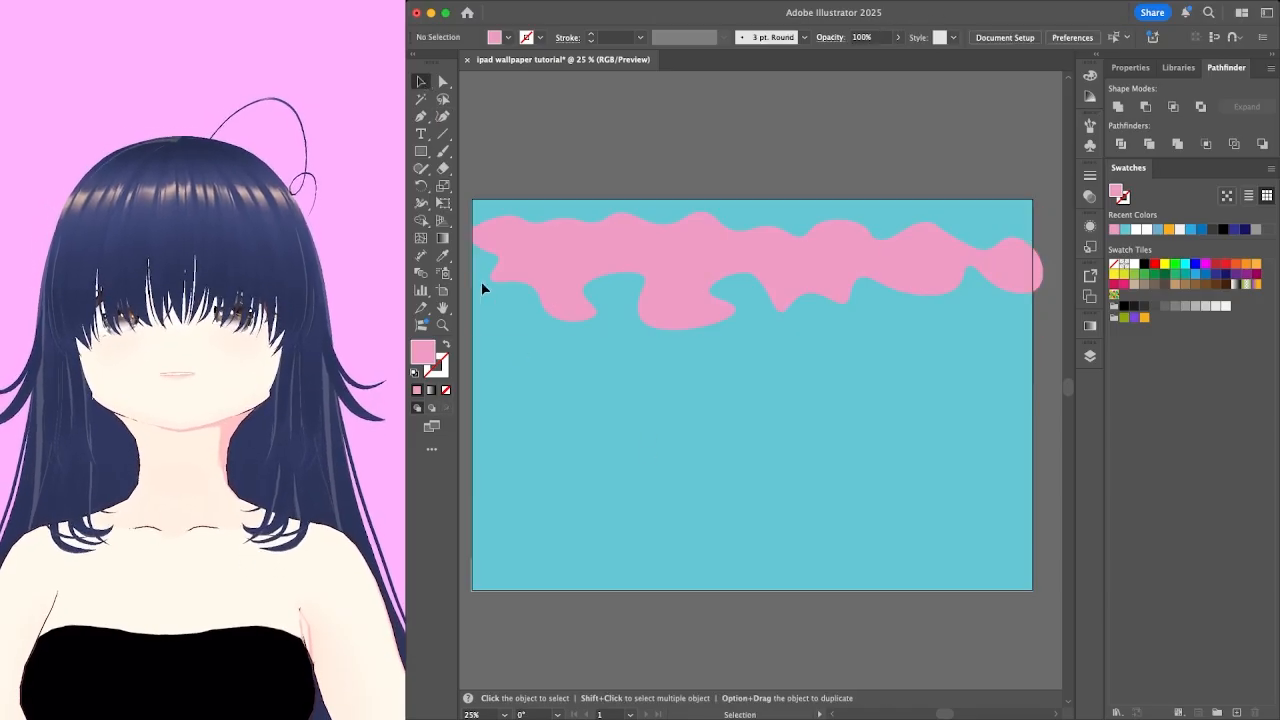
# Start a second pink path with the Curvature tool at mid-height on the artboard's left edge, with a long gentle crest dropping sharply.
pyautogui.click(443, 116)
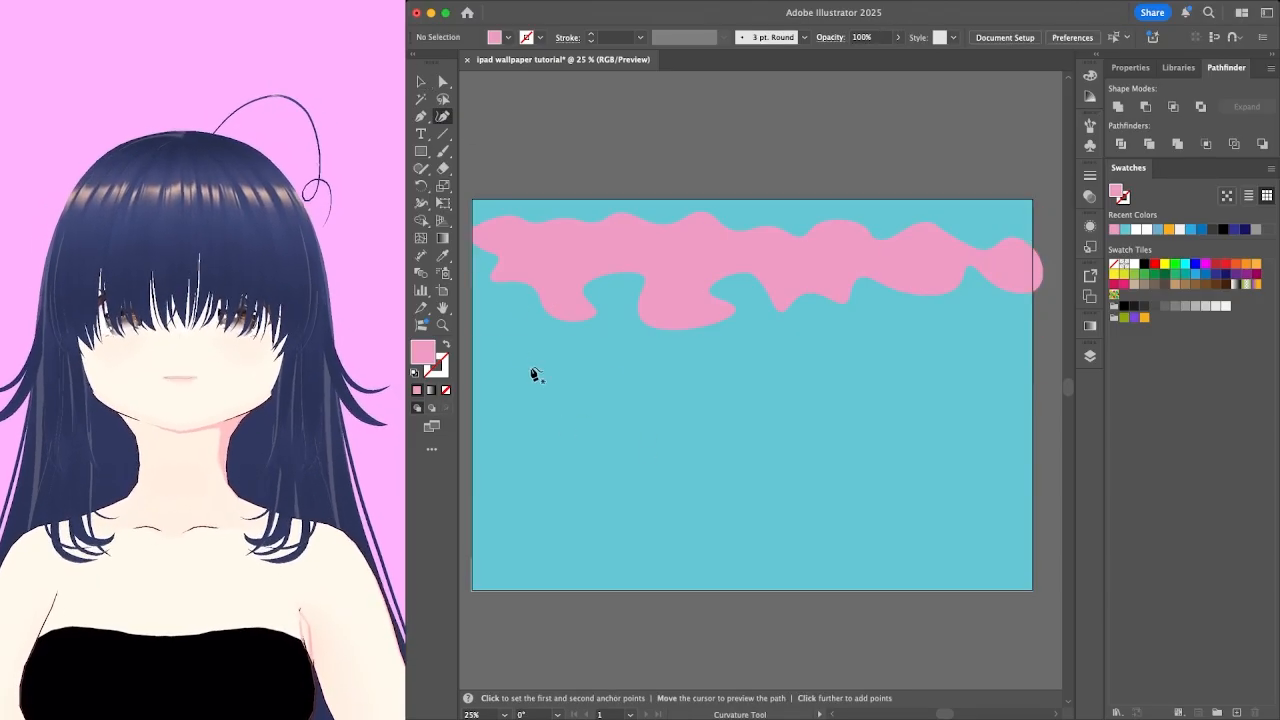
pyautogui.hscroll(-3, 478, 390)
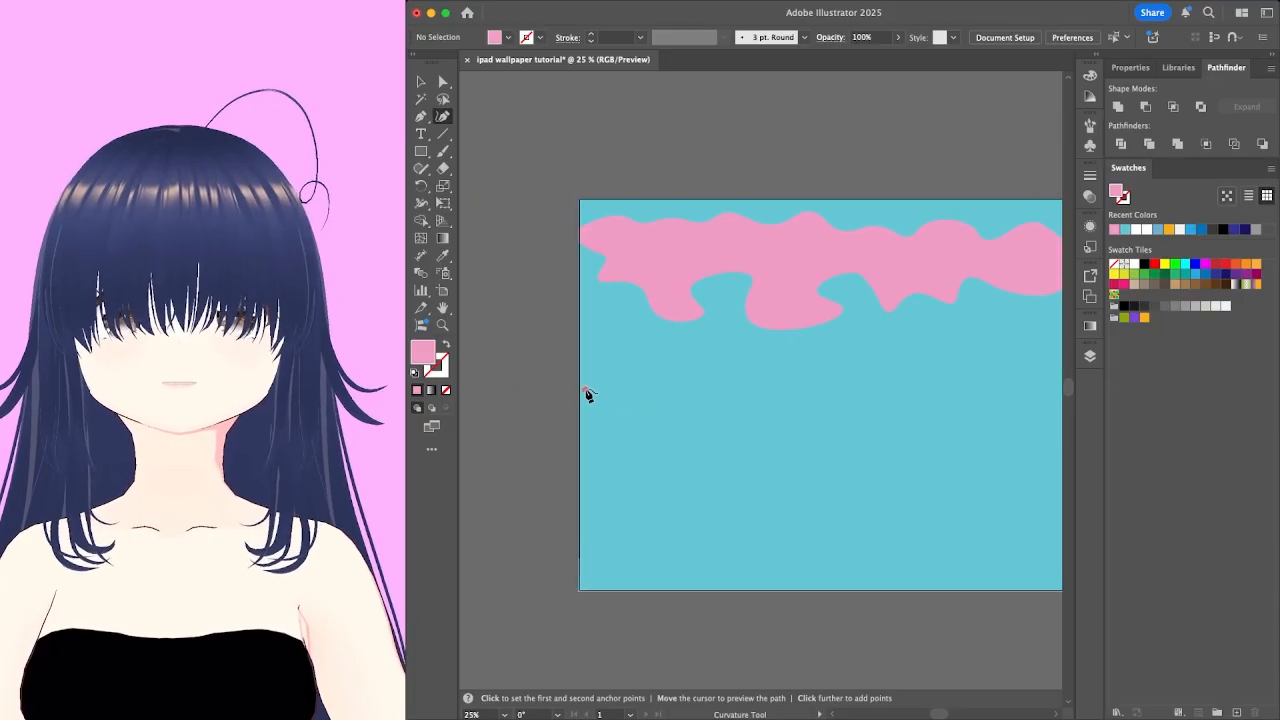
pyautogui.click(582, 389)
pyautogui.click(684, 385)
pyautogui.click(738, 401)
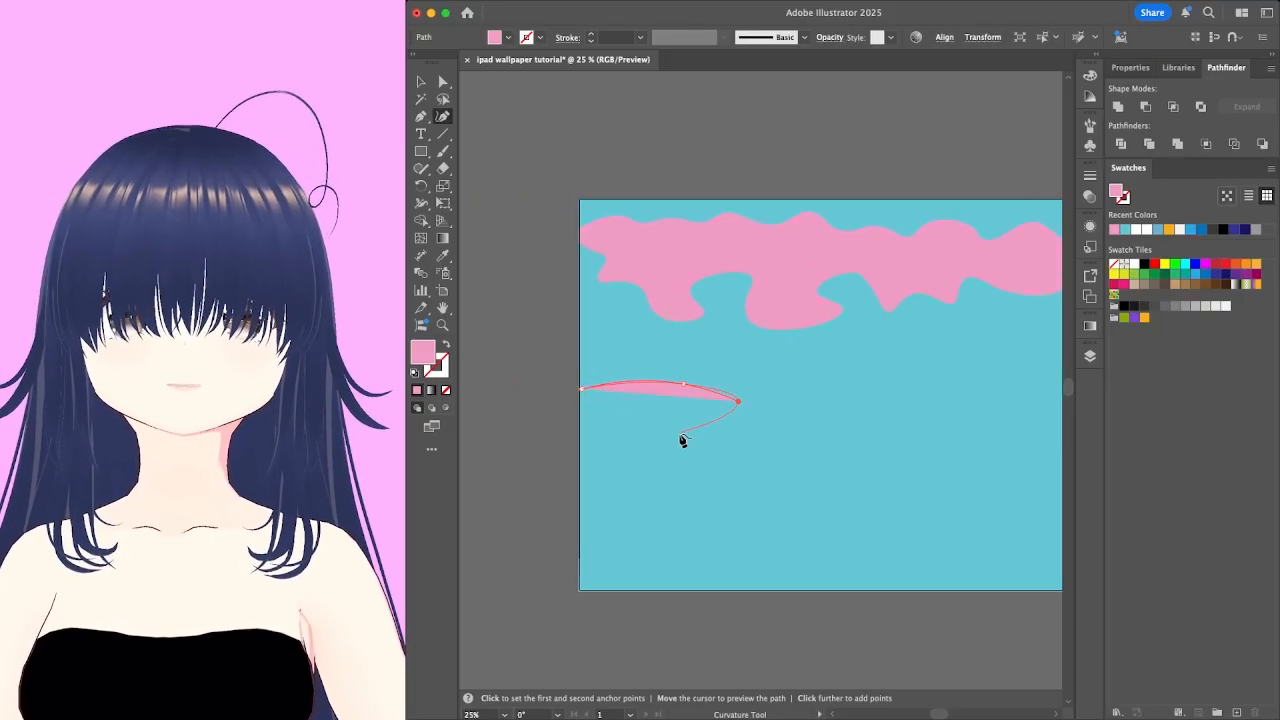
pyautogui.click(737, 444)
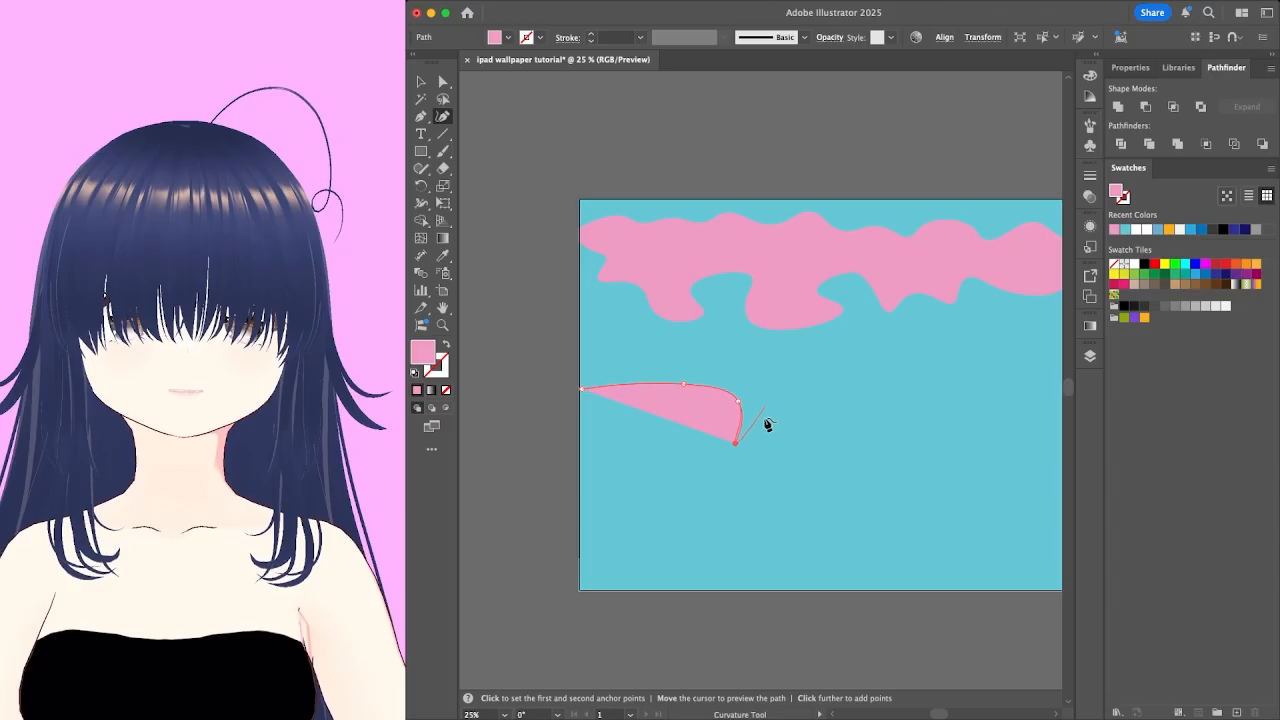
# Continue the second path's upper edge rightward with two tall crests separated by a narrow, deep dip.
pyautogui.click(761, 420)
pyautogui.click(761, 378)
pyautogui.click(793, 387)
pyautogui.click(804, 428)
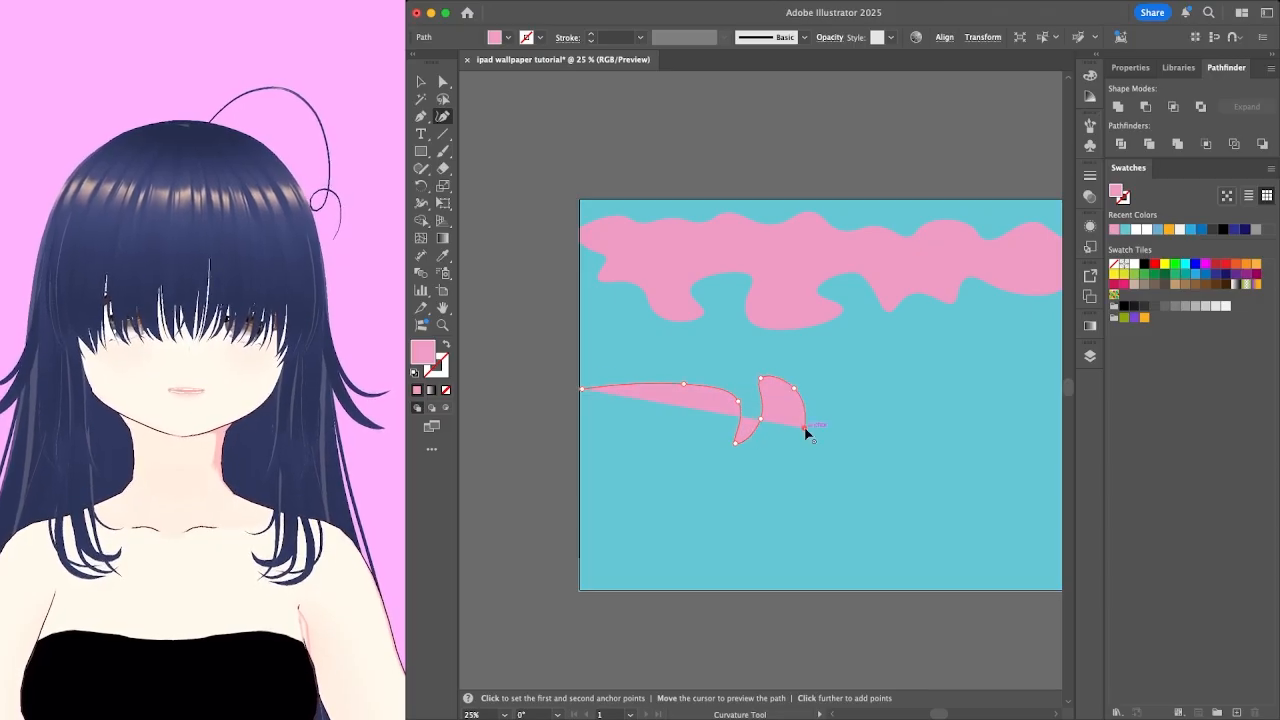
pyautogui.click(829, 377)
pyautogui.click(860, 390)
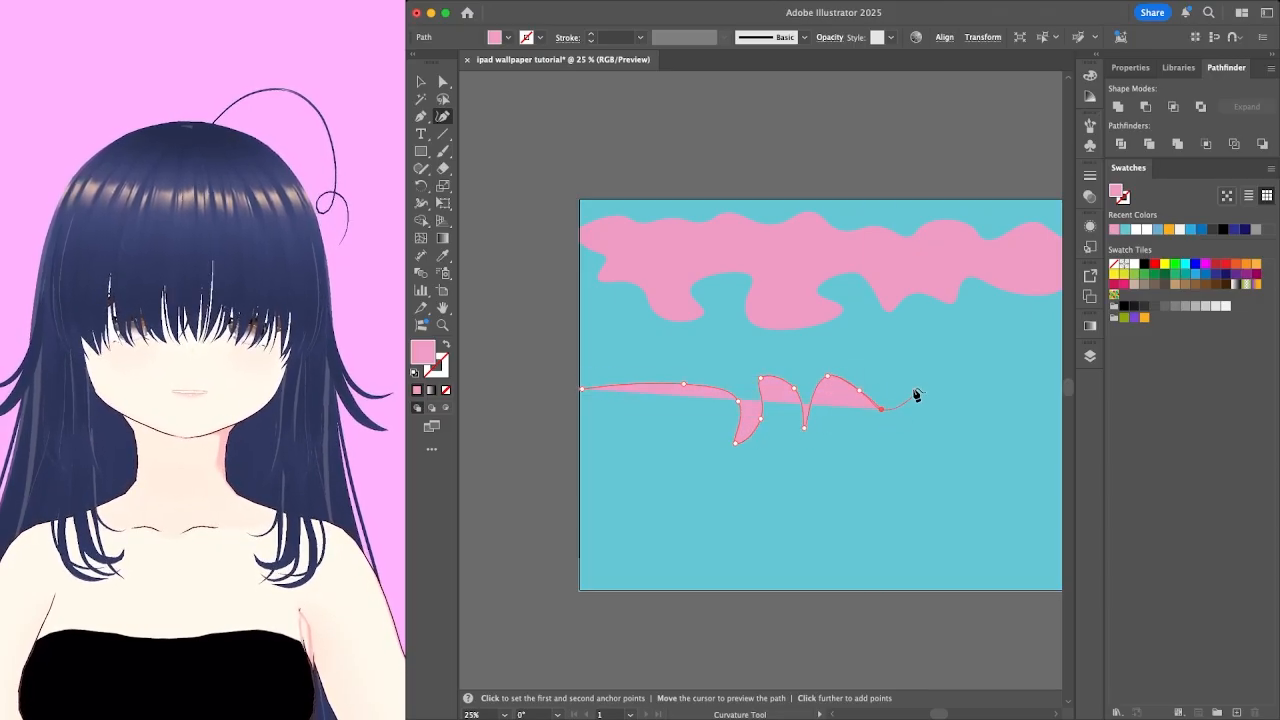
# Extend the second path's upper edge with shallow waves and one sharper peak to the artboard's right edge.
pyautogui.click(913, 387)
pyautogui.click(955, 401)
pyautogui.click(980, 379)
pyautogui.click(1010, 383)
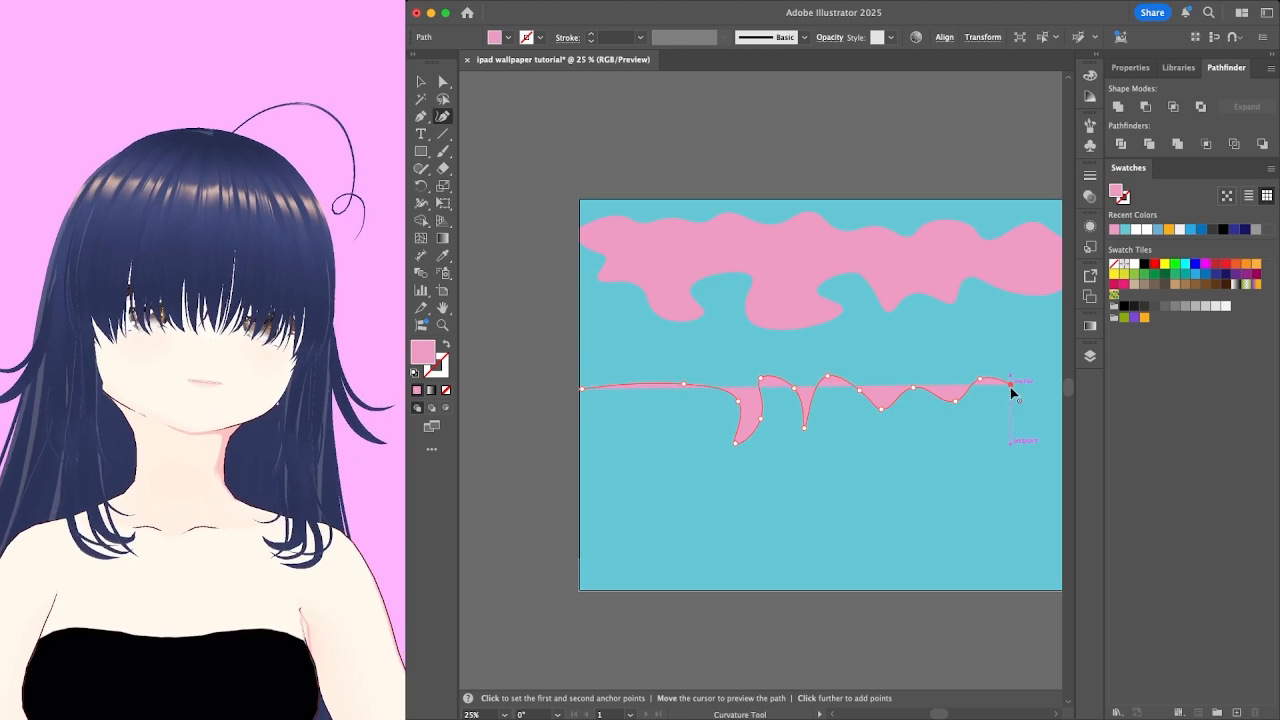
pyautogui.click(1018, 409)
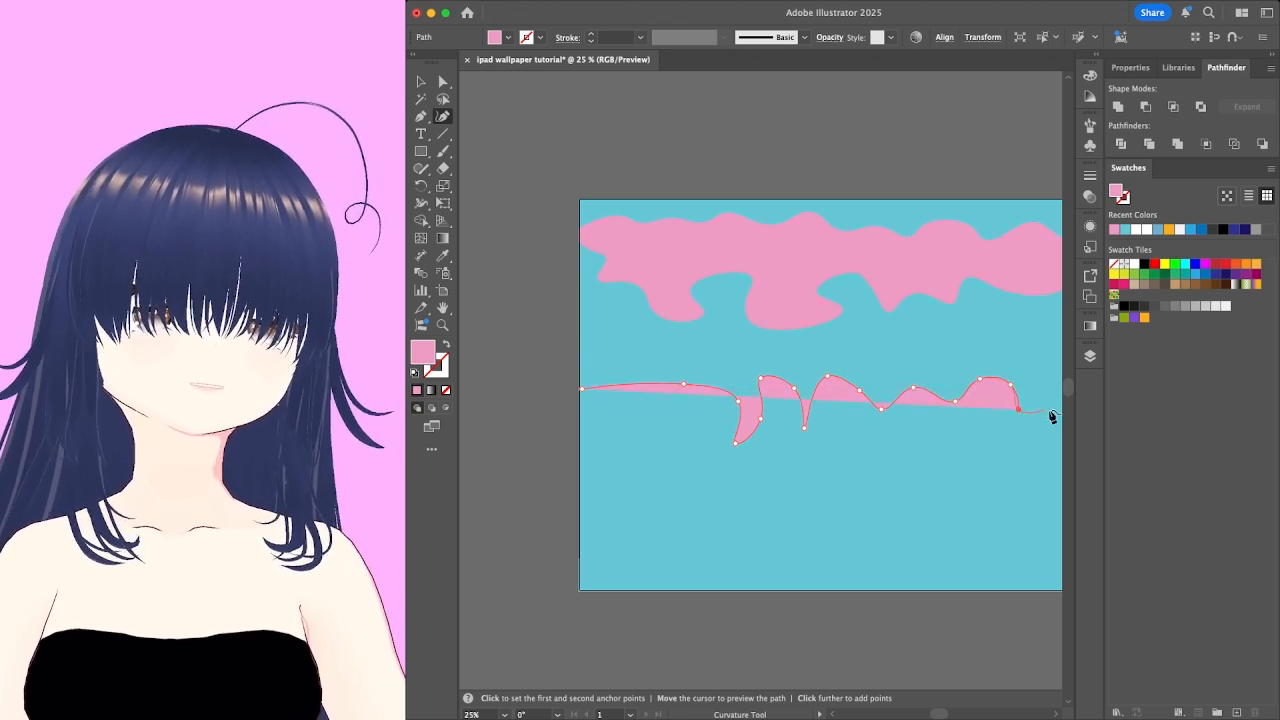
pyautogui.hscroll(5, 1051, 416)
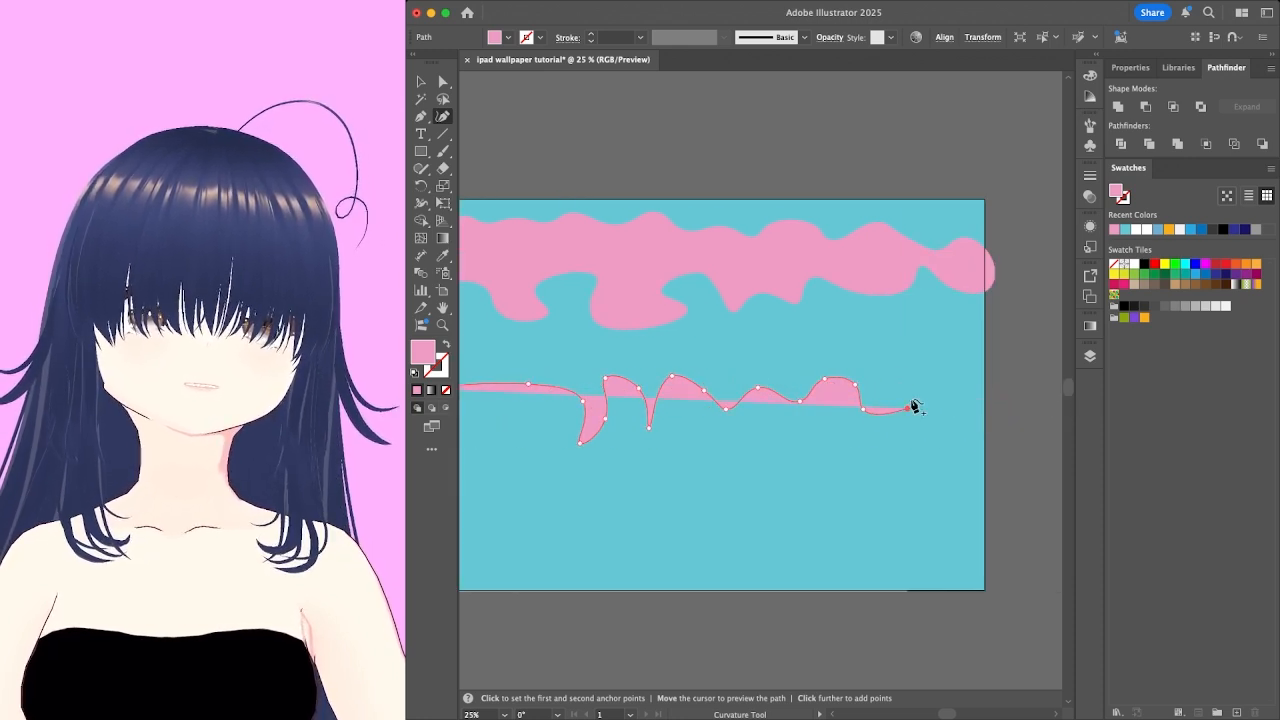
pyautogui.click(940, 375)
pyautogui.click(955, 400)
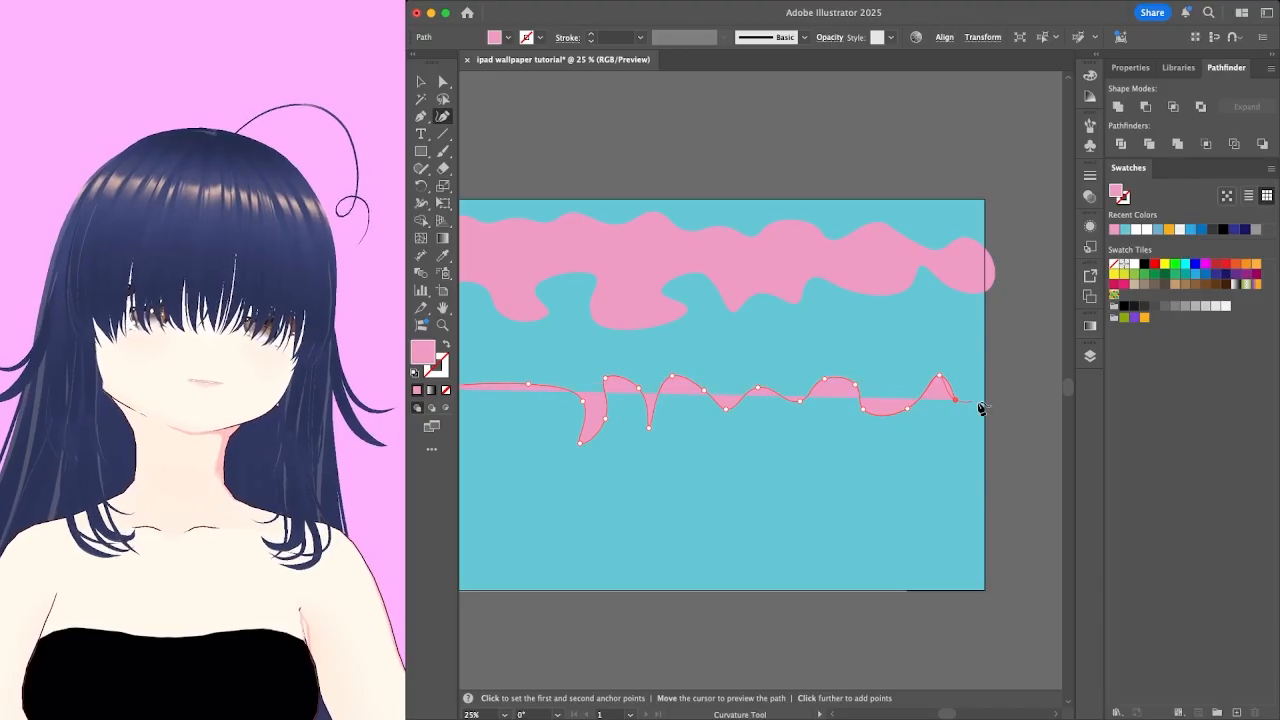
pyautogui.click(980, 407)
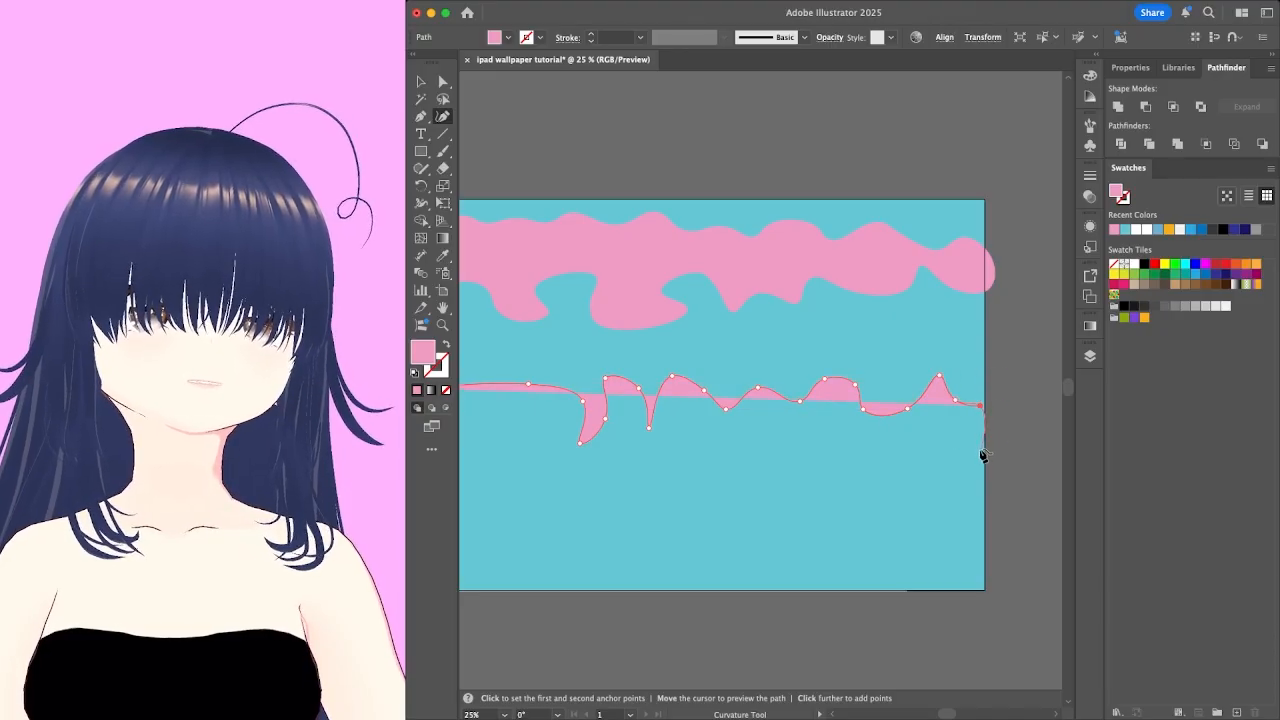
# Turn the second path down along the artboard's right edge and draw scalloped lobes along its lower side toward the middle.
pyautogui.click(980, 450)
pyautogui.click(967, 474)
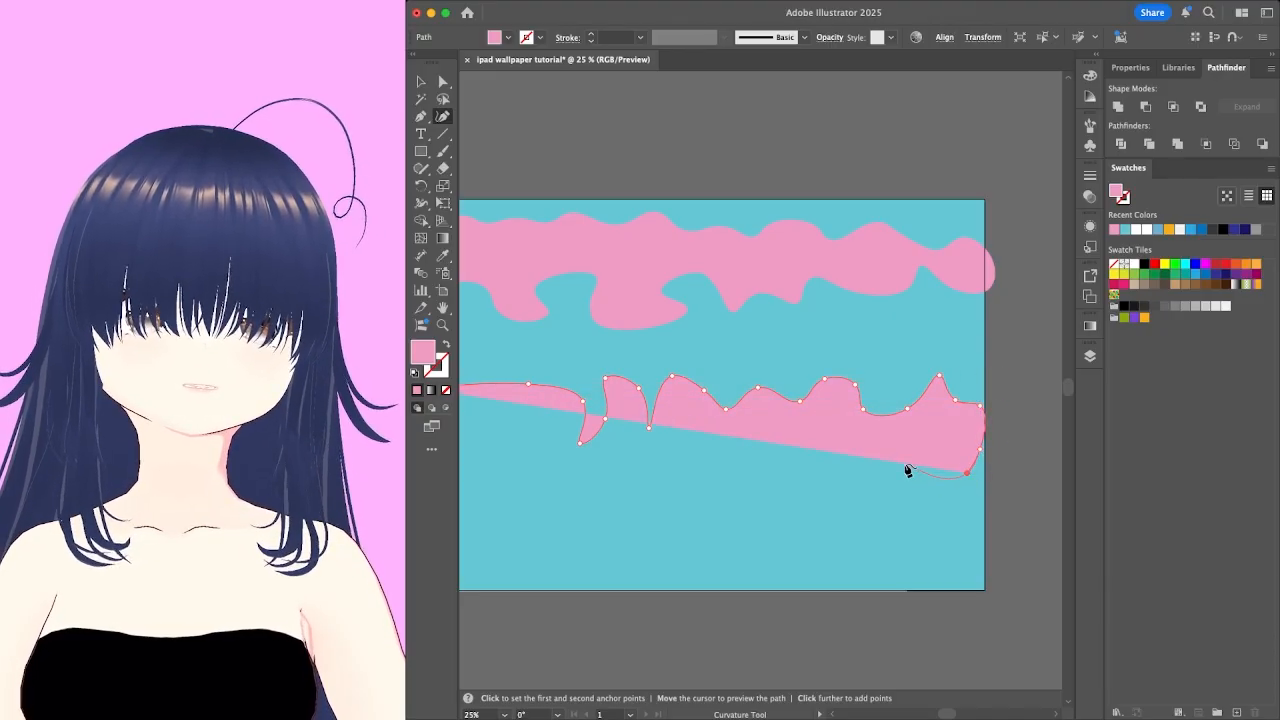
pyautogui.click(905, 464)
pyautogui.click(876, 469)
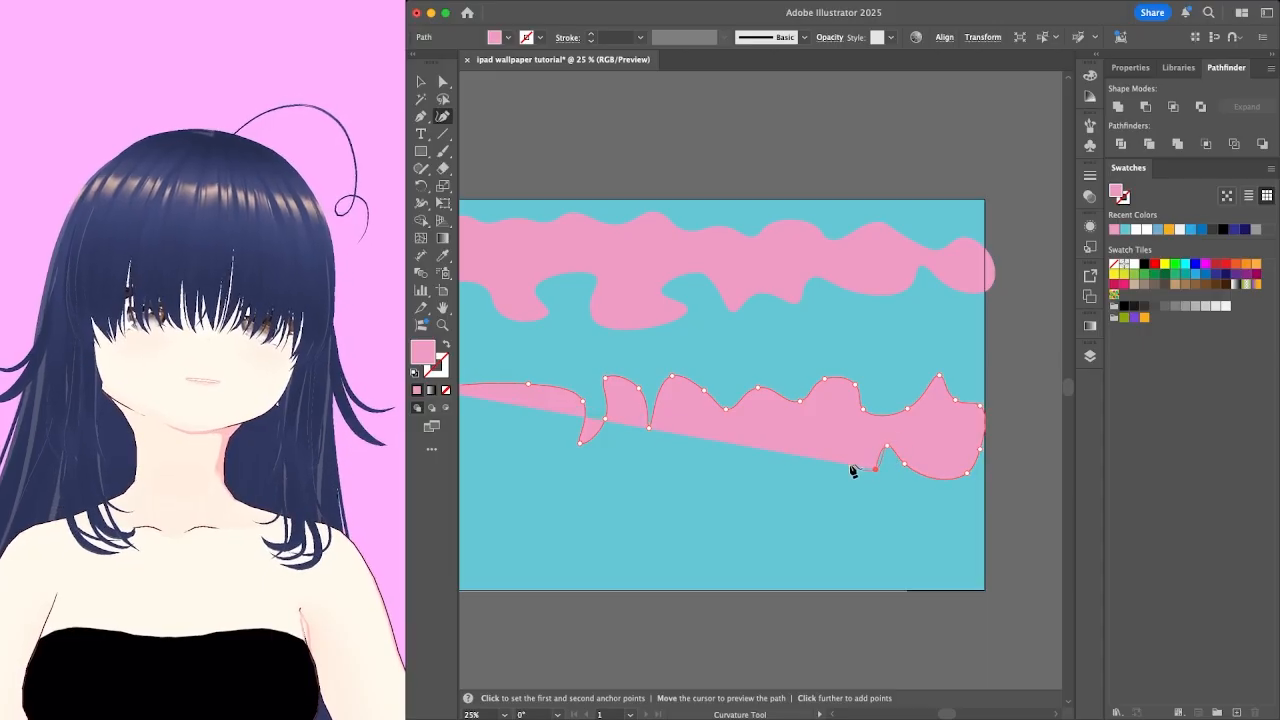
pyautogui.click(821, 461)
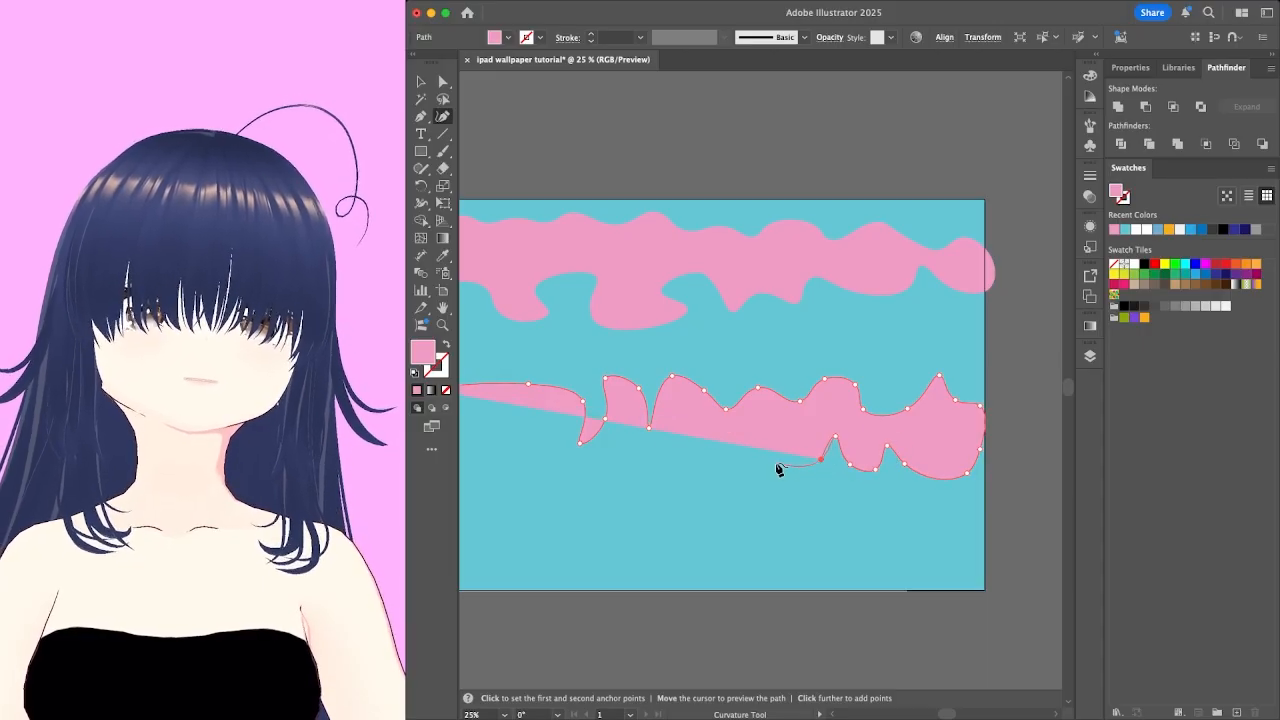
pyautogui.click(768, 441)
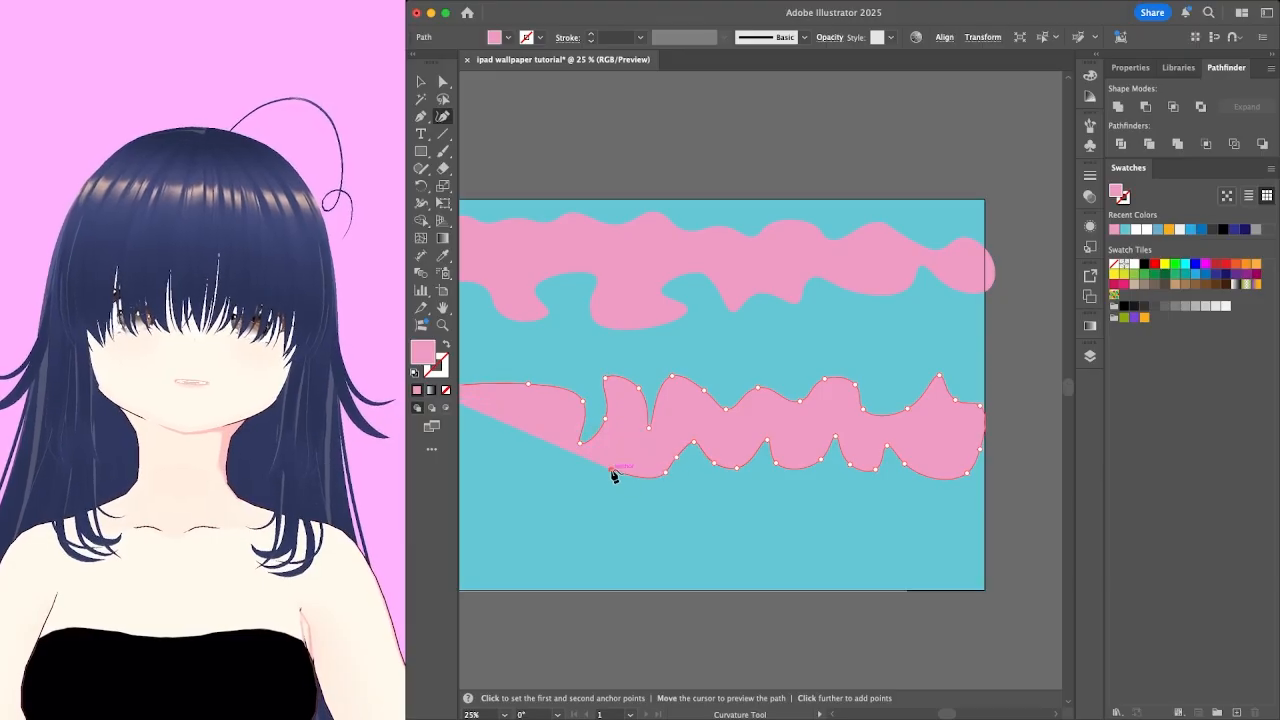
# Add a narrow slanted notch and another rounded lobe to the second path's lower side, left of the middle.
pyautogui.click(611, 470)
pyautogui.click(620, 441)
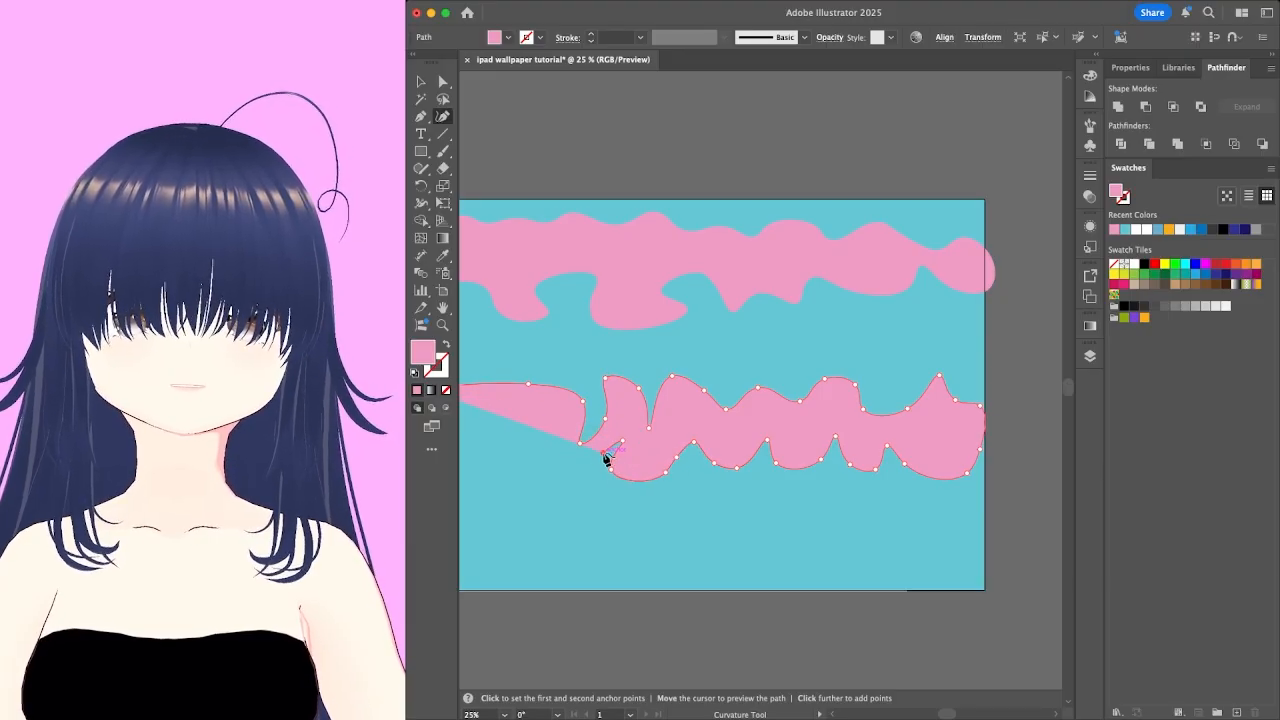
pyautogui.click(563, 471)
pyautogui.click(538, 451)
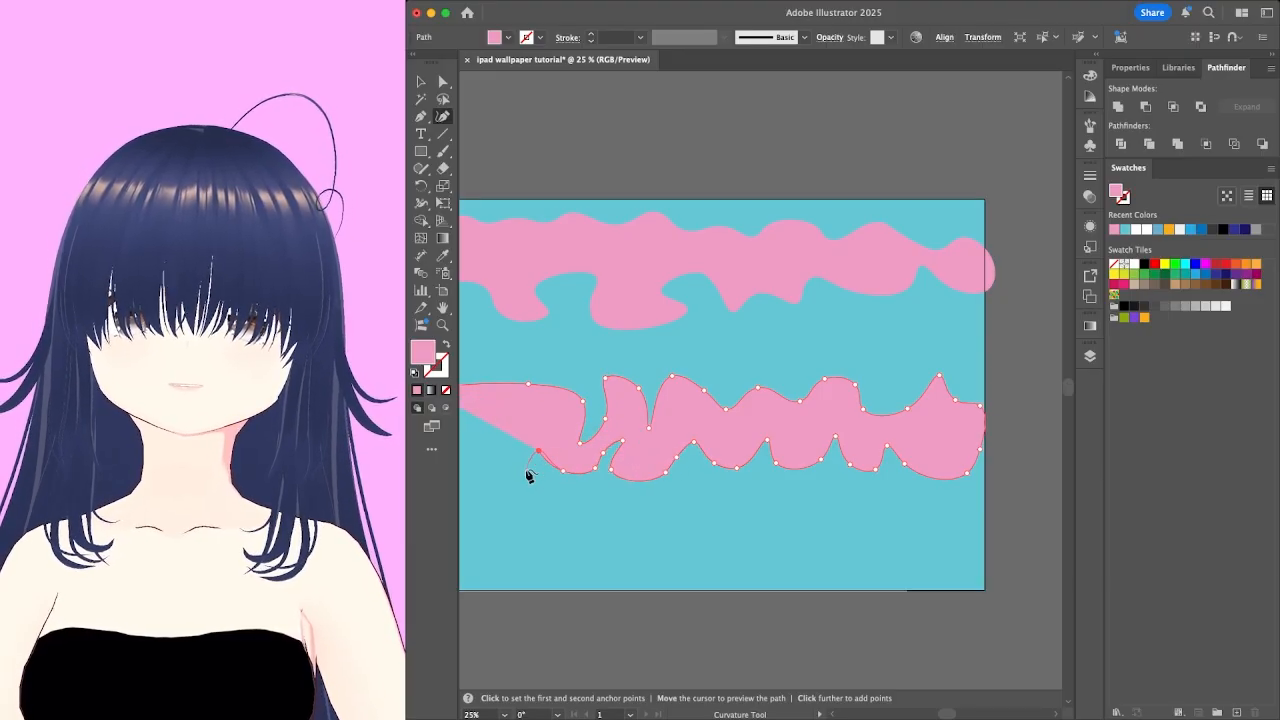
# Finish the second path's lower side with a shallow arch and a small lobe, ending on the artboard's left edge.
pyautogui.hscroll(-3, 491, 456)
pyautogui.click(471, 455)
pyautogui.moveTo(513, 467); pyautogui.dragTo(629, 447)
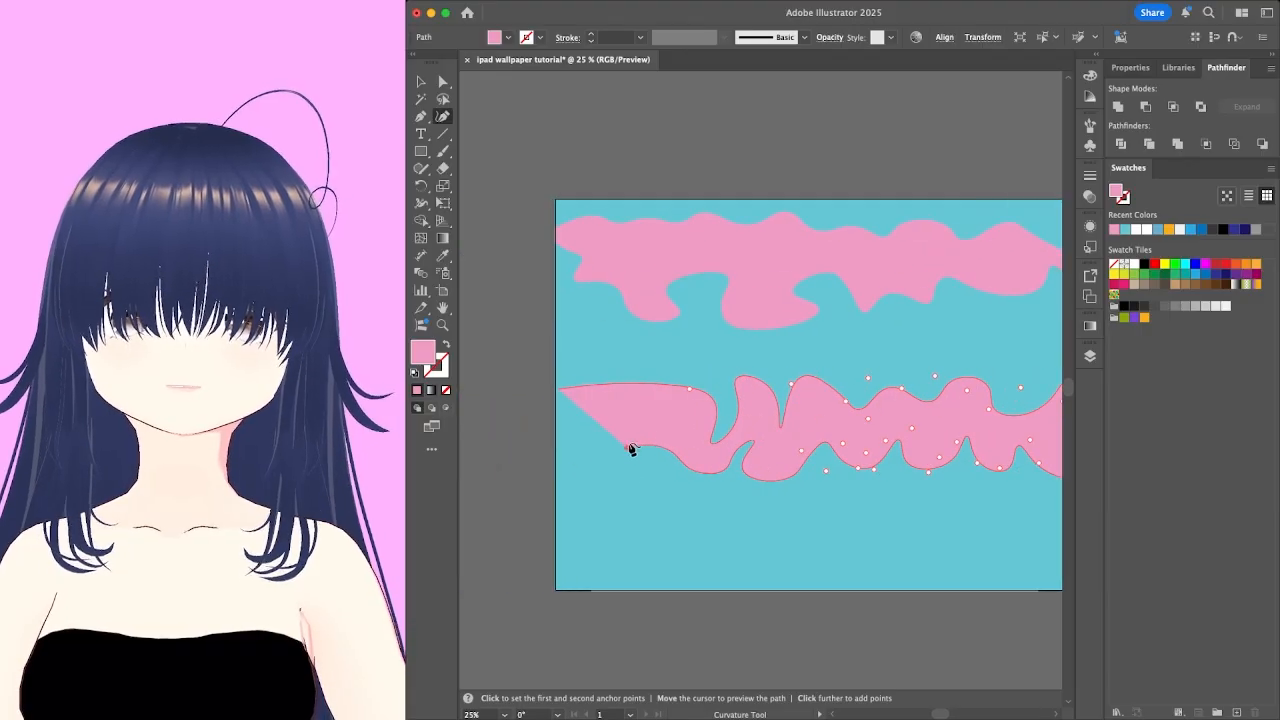
pyautogui.click(594, 465)
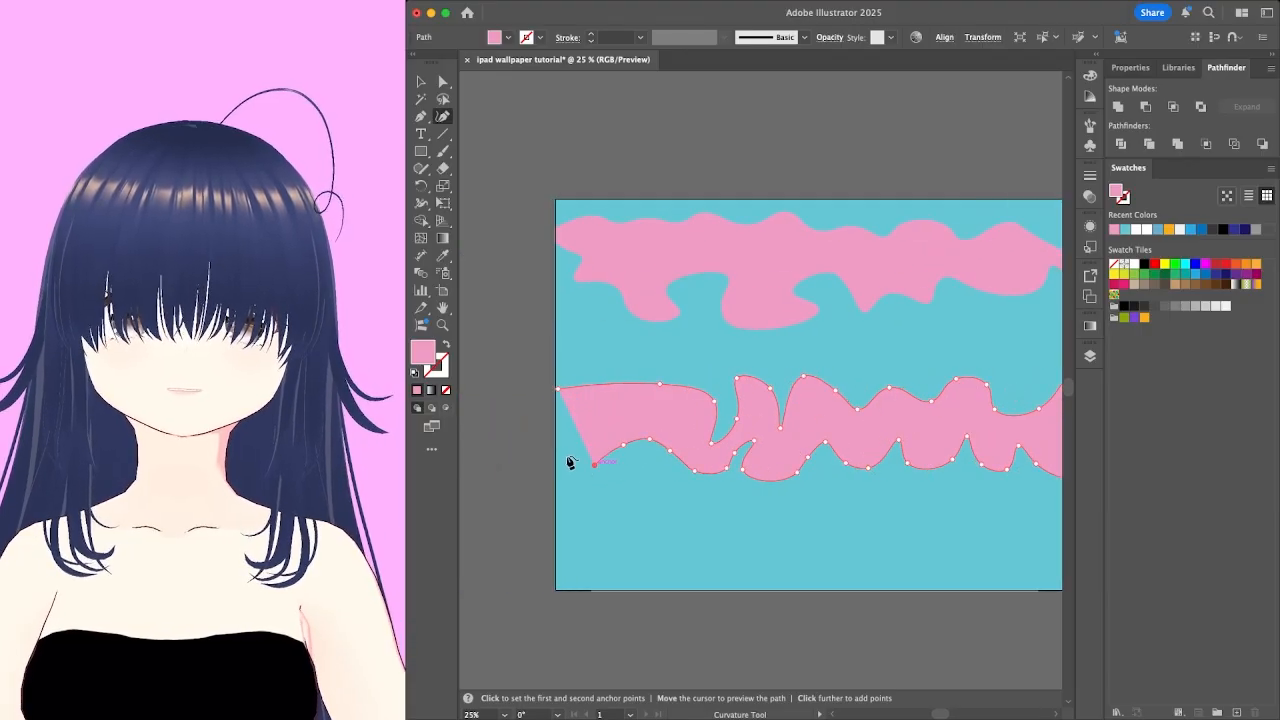
pyautogui.click(565, 455)
pyautogui.click(557, 437)
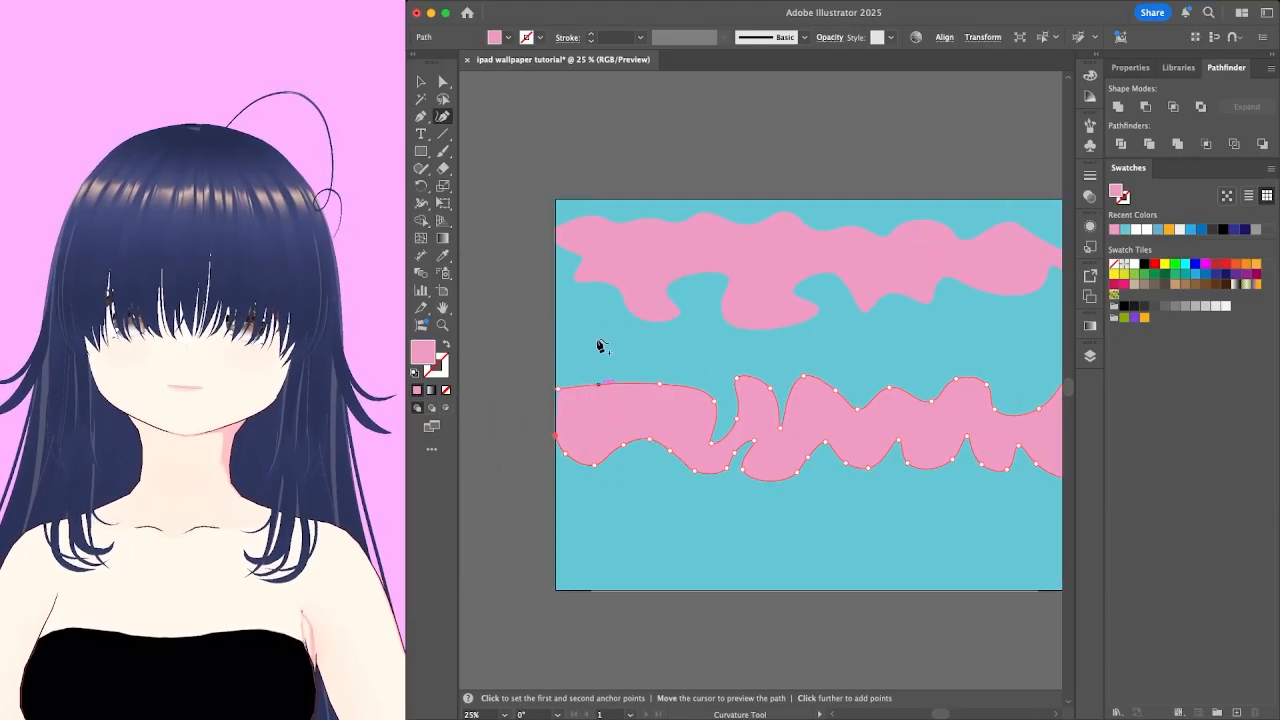
# Close the second path at its starting anchor on the artboard's left edge and deselect it.
pyautogui.click(558, 389)
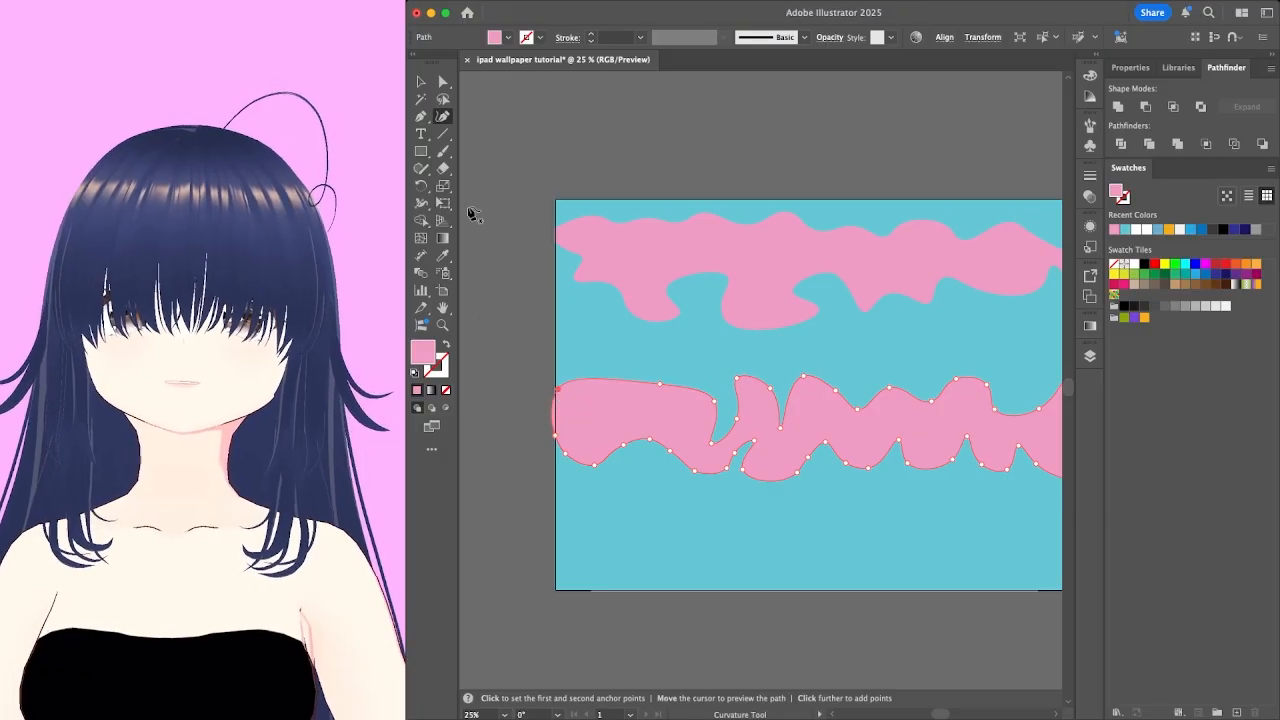
pyautogui.click(421, 81)
pyautogui.click(846, 531)
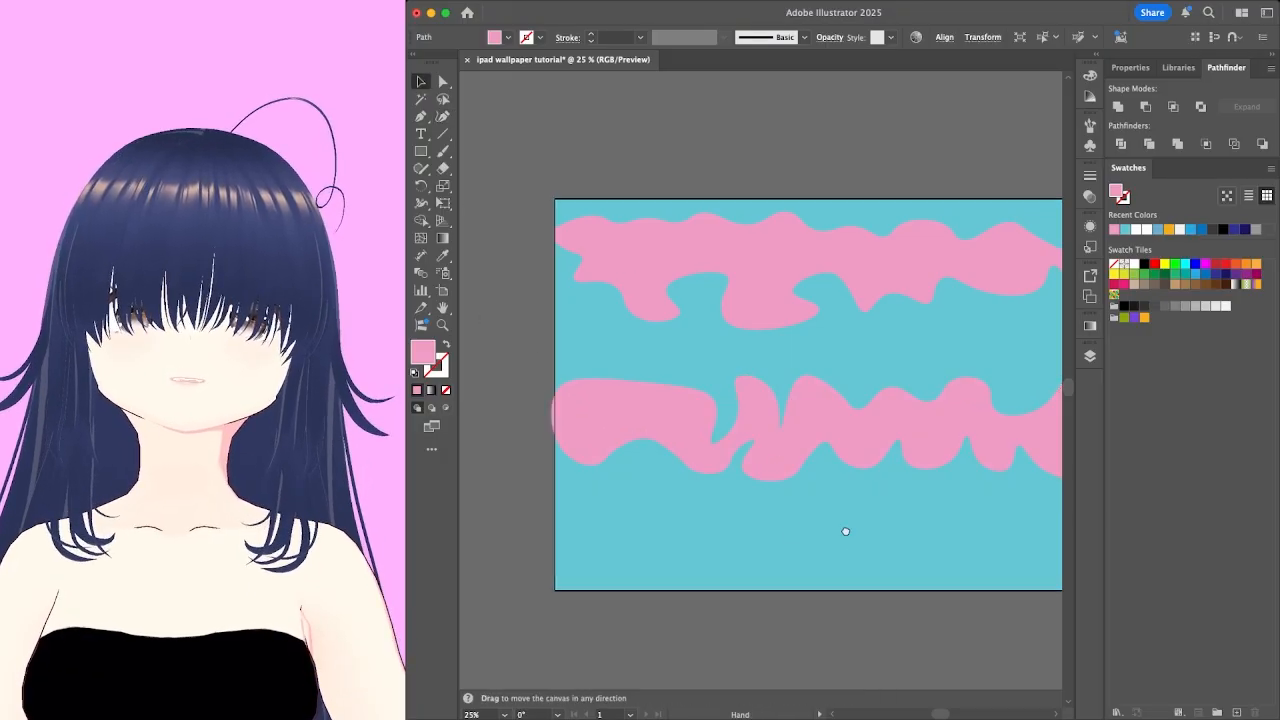
# Move the second band up closer to the top band and reduce its height from its lower side.
pyautogui.moveTo(846, 531); pyautogui.dragTo(774, 543)
pyautogui.click(617, 390)
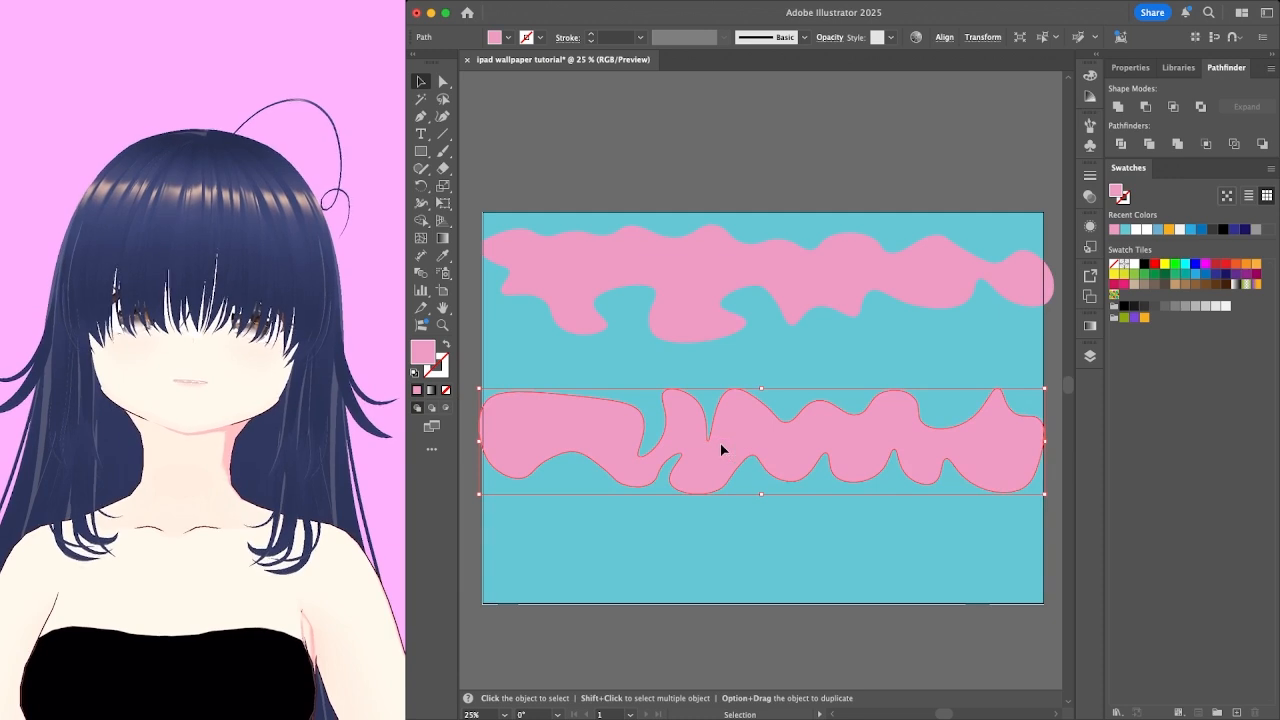
pyautogui.moveTo(721, 450); pyautogui.dragTo(718, 410)
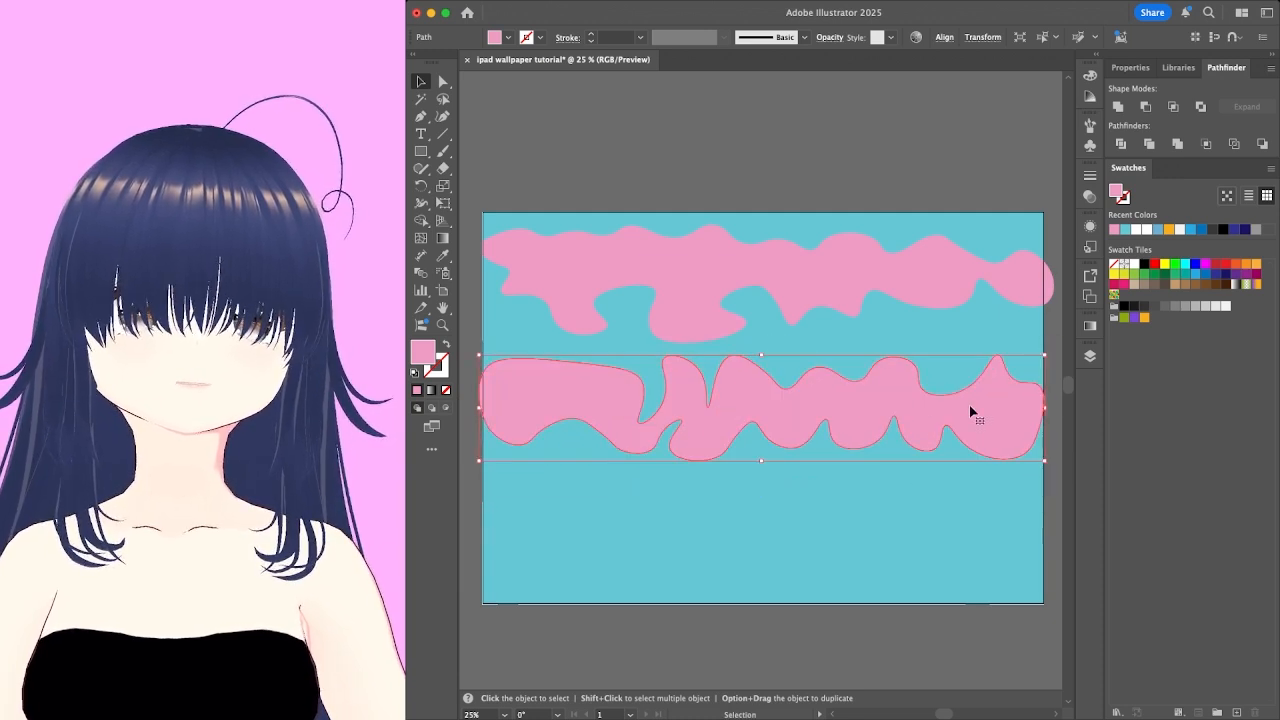
pyautogui.moveTo(997, 408); pyautogui.dragTo(999, 408)
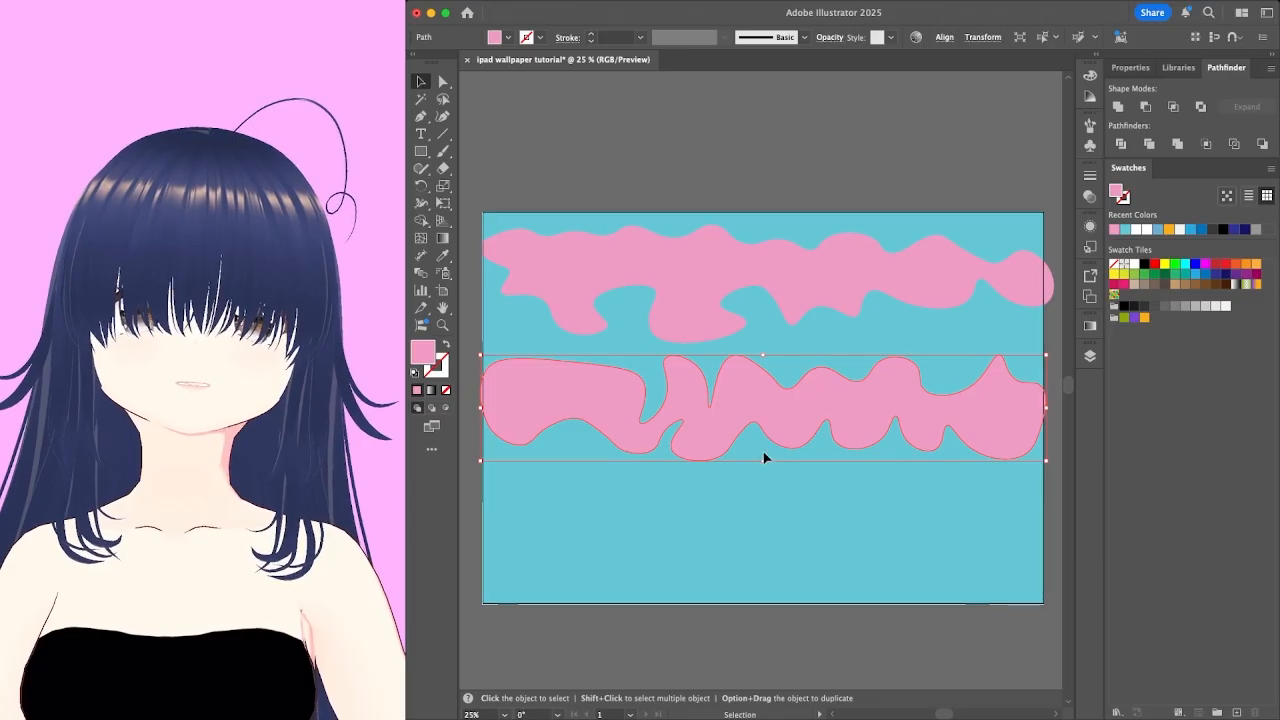
pyautogui.moveTo(760, 460); pyautogui.dragTo(760, 440)
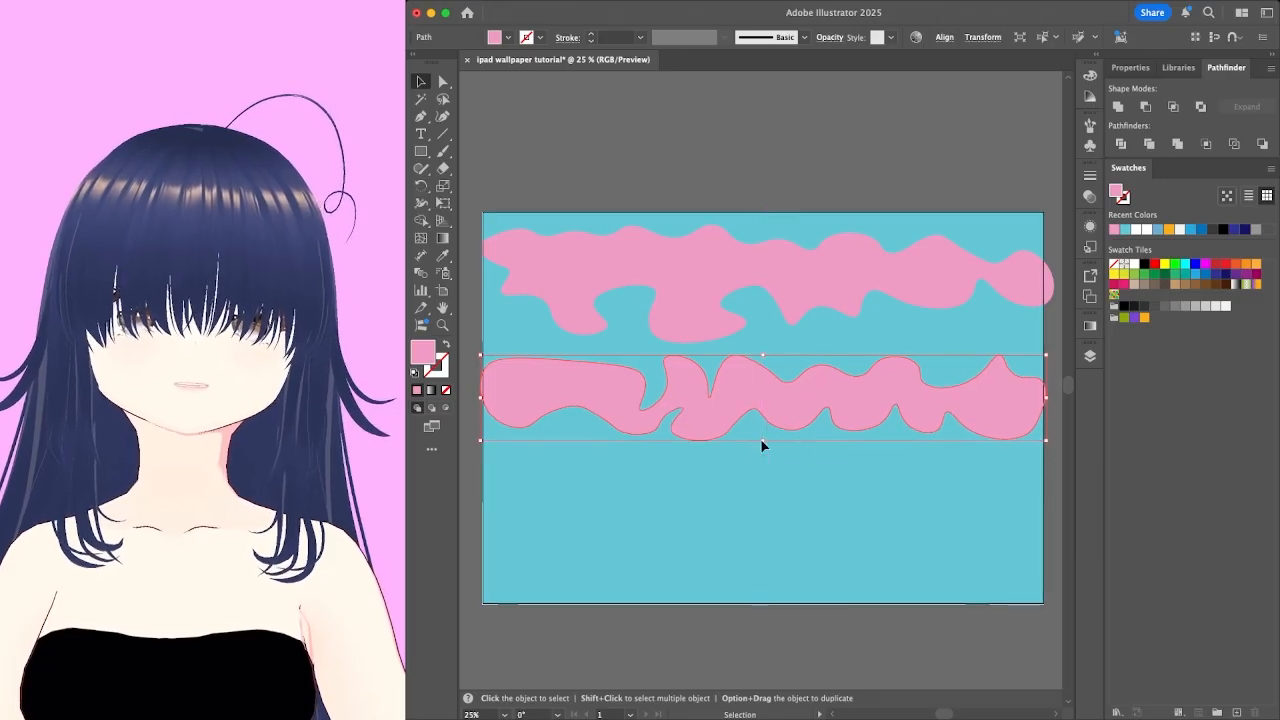
# Flatten the top band slightly from its lower side and shift it up toward the artboard's upper edge.
pyautogui.click(743, 291)
pyautogui.moveTo(765, 352); pyautogui.dragTo(769, 330)
pyautogui.moveTo(722, 289); pyautogui.dragTo(722, 279)
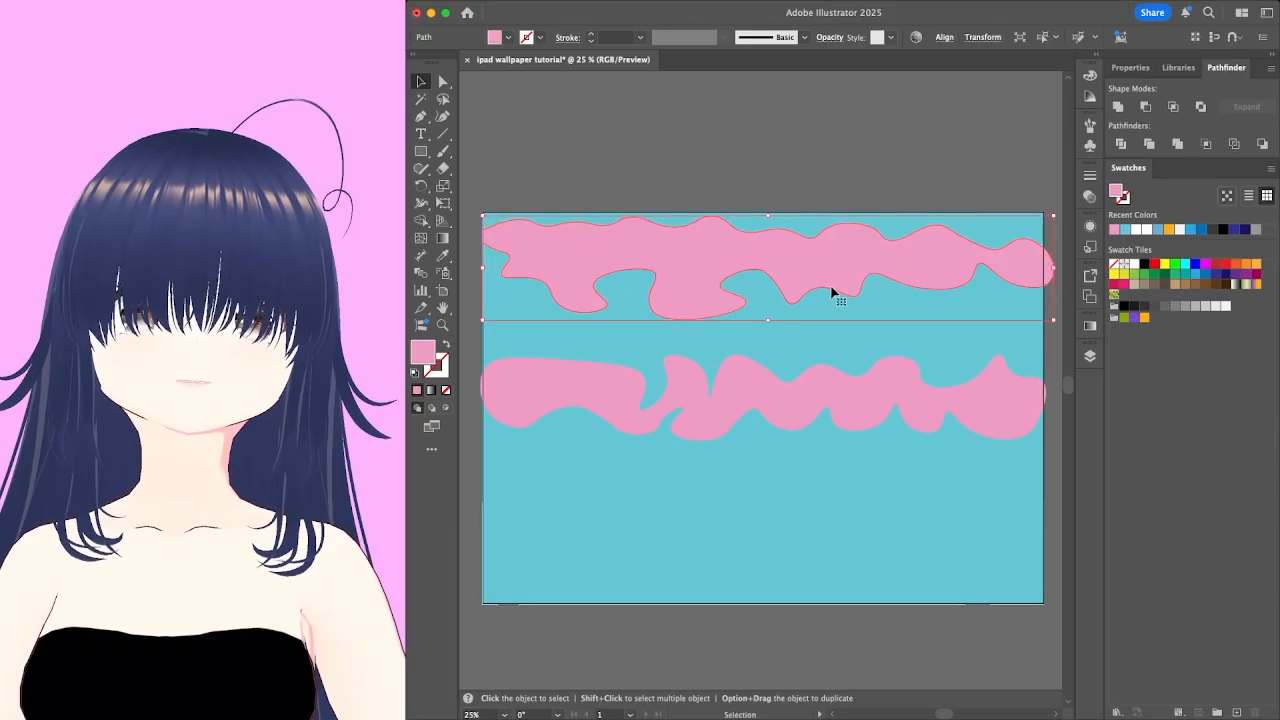
# Move the second band further up to narrow the gap below the top band, and deselect it.
pyautogui.click(874, 334)
pyautogui.moveTo(786, 408); pyautogui.dragTo(786, 380)
pyautogui.click(870, 447)
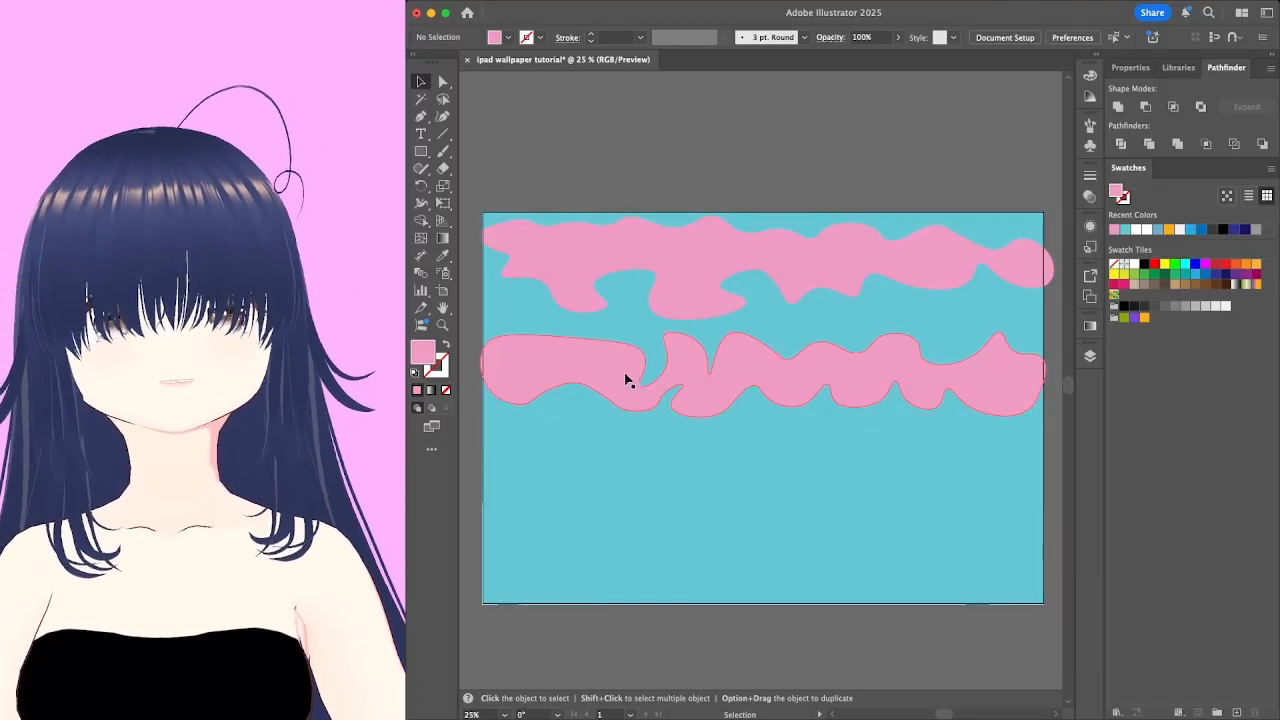
# Recolour the second band with a muted medium-blue fill, slightly darker than the background.
pyautogui.scroll(-1, 506, 237)
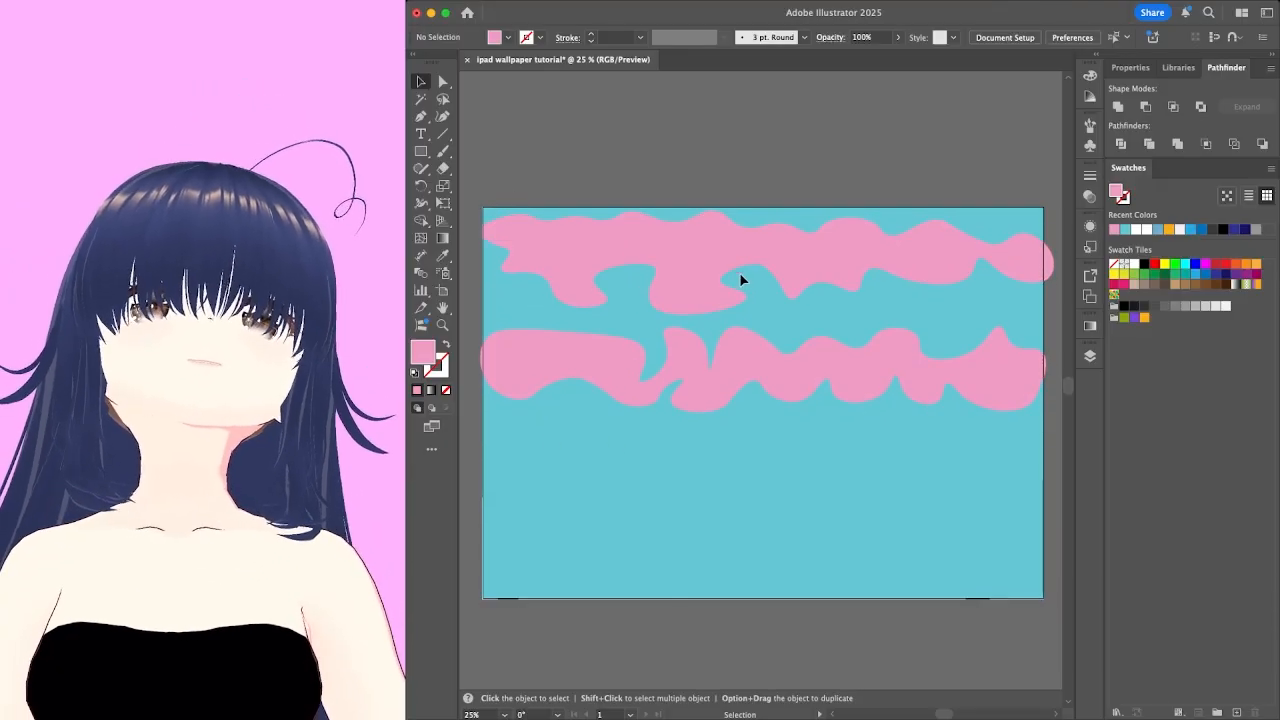
pyautogui.moveTo(739, 279); pyautogui.dragTo(731, 244)
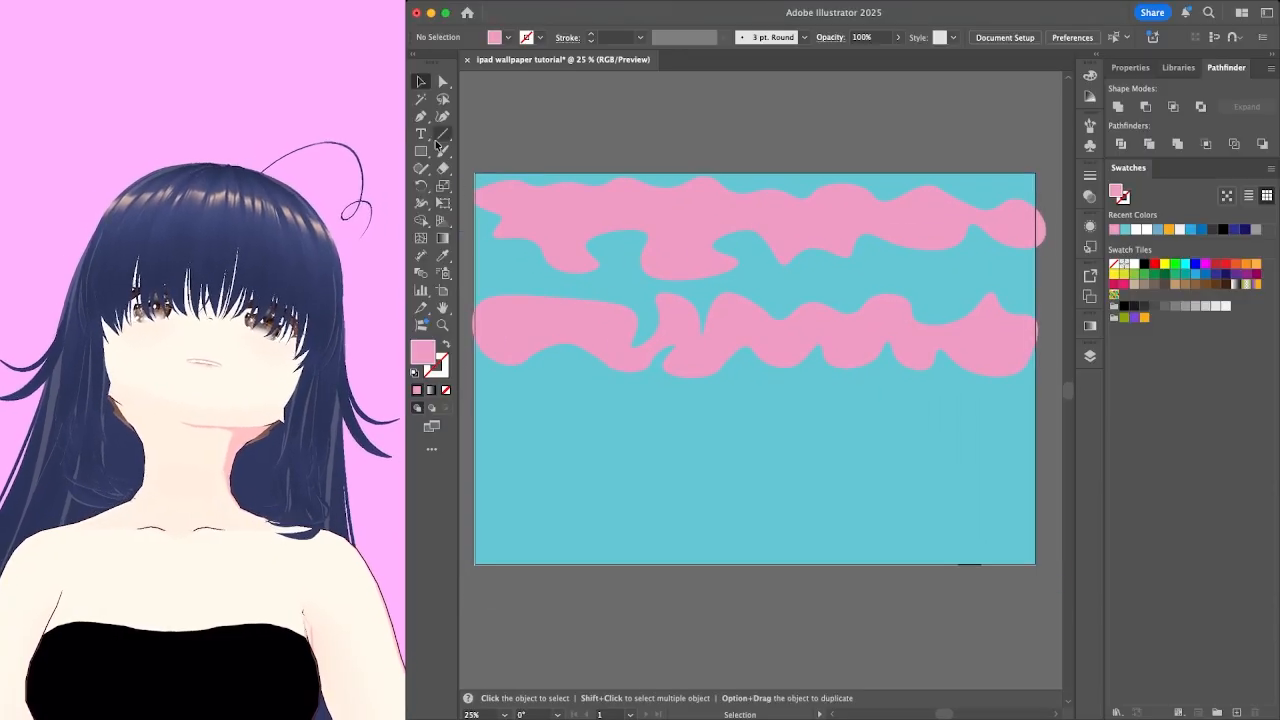
pyautogui.click(787, 331)
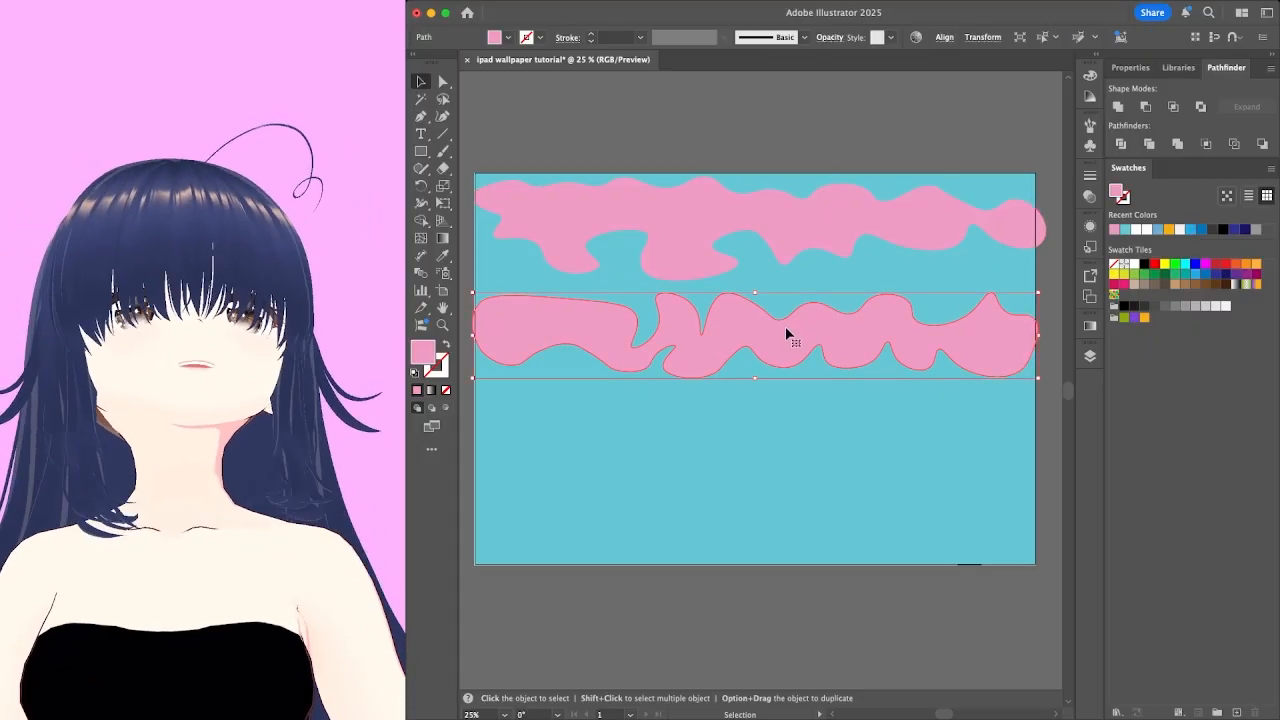
pyautogui.click(1157, 229)
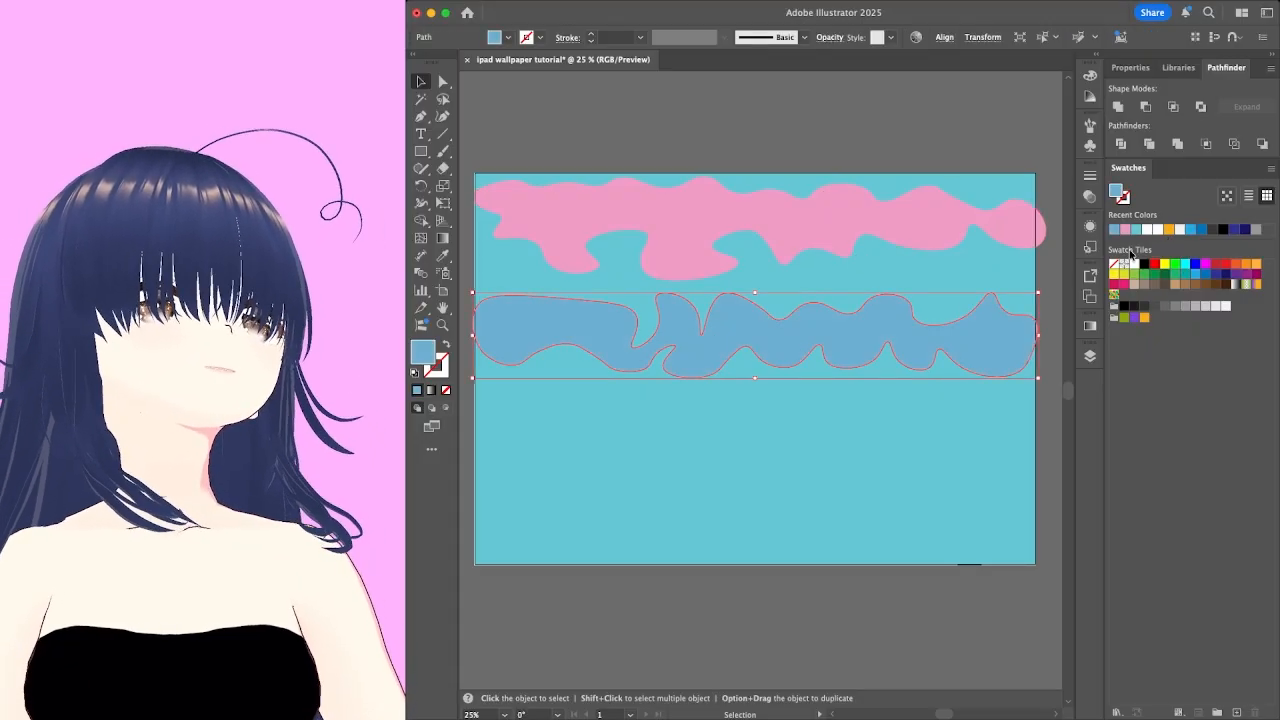
pyautogui.click(916, 177)
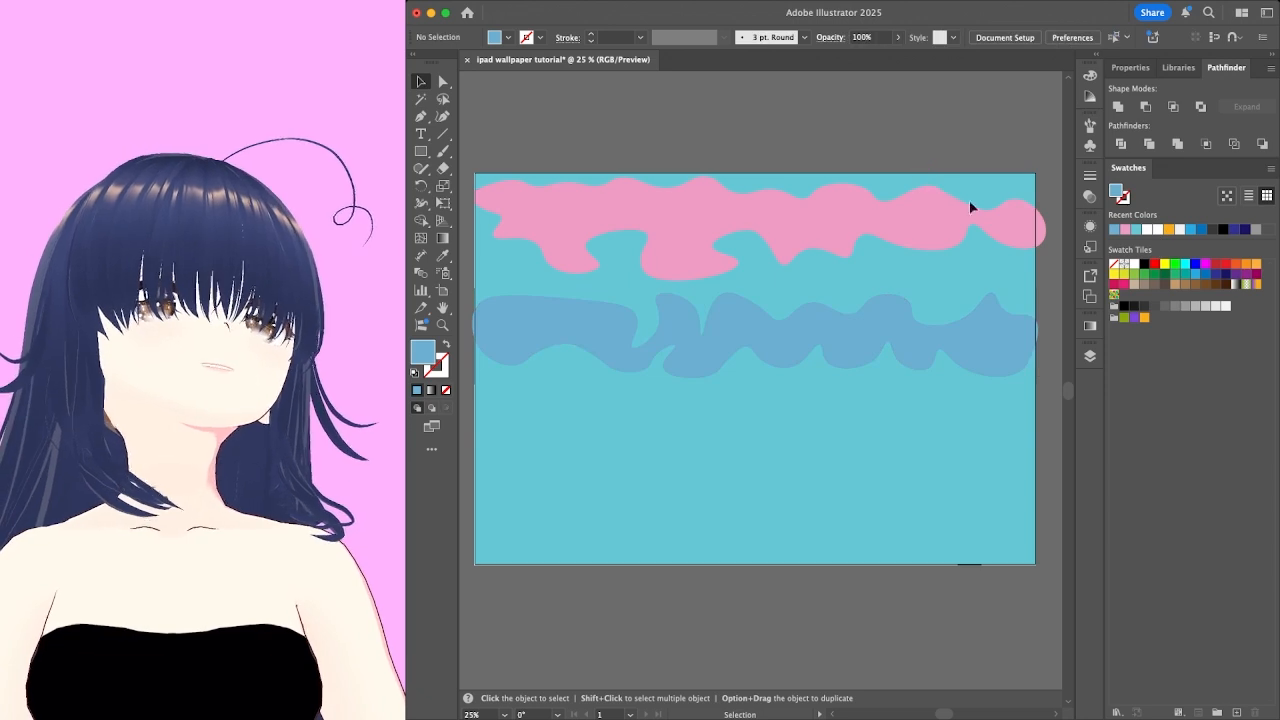
# Restore the top band's pink as the current fill, leaving nothing selected.
pyautogui.click(607, 222)
pyautogui.click(443, 116)
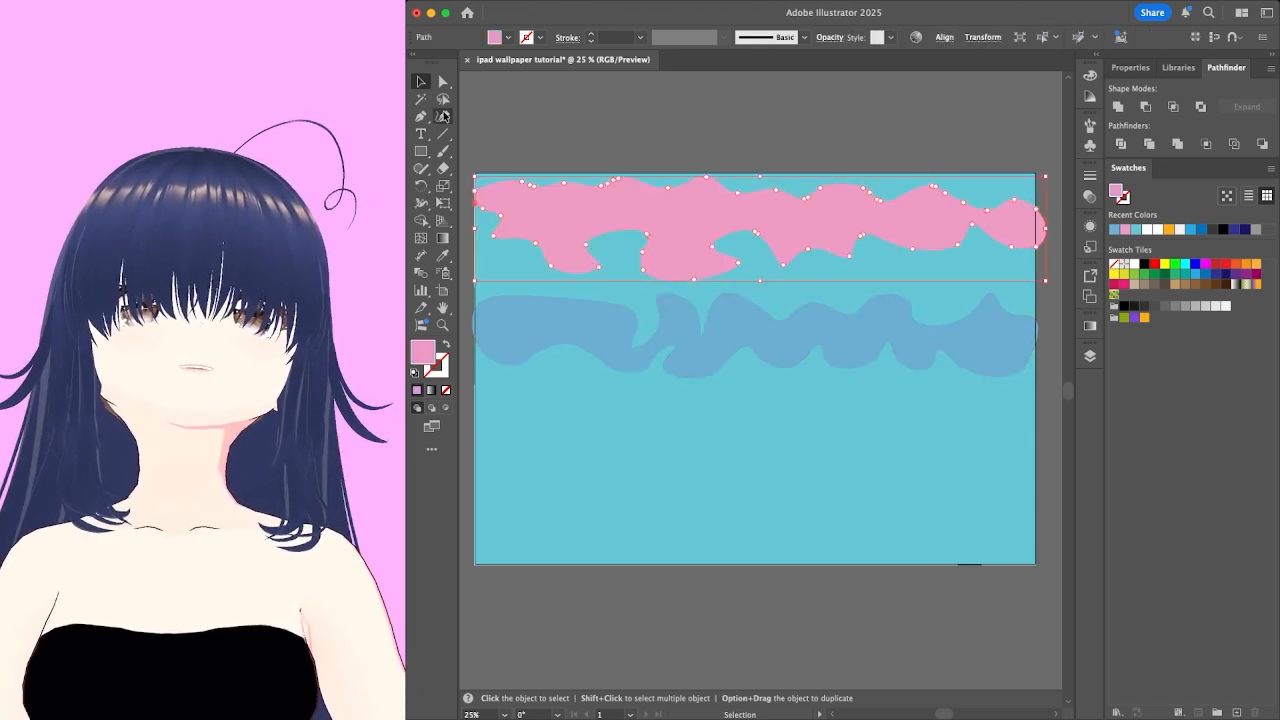
pyautogui.press('v')
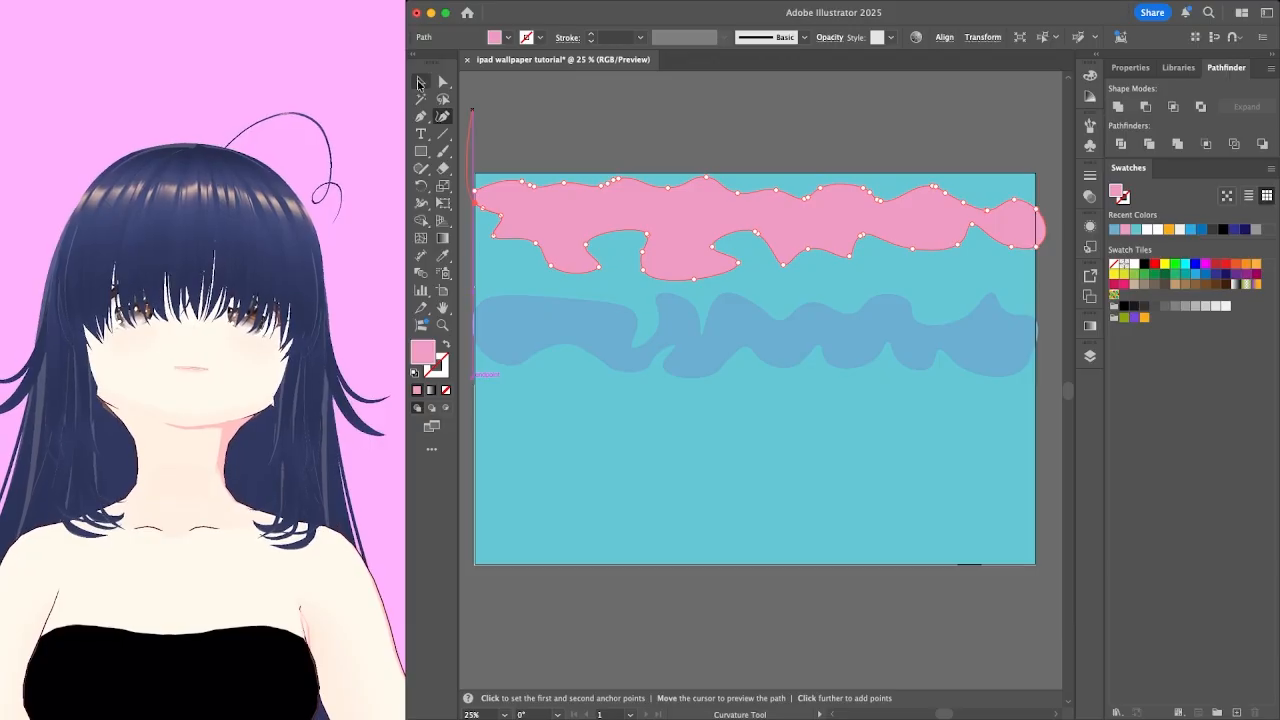
pyautogui.click(572, 490)
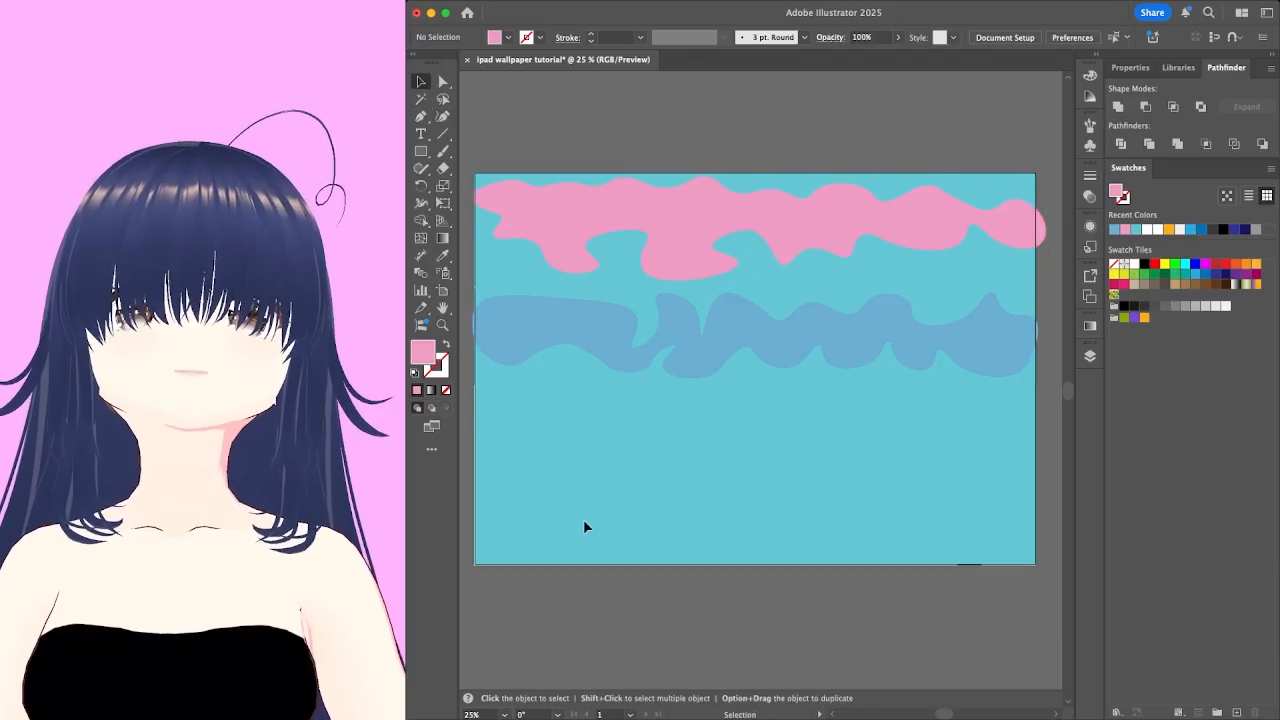
# Start a third Curvature path on the artboard's left edge below the blue band, with a low hump, a dip and a steep rise.
pyautogui.click(443, 118)
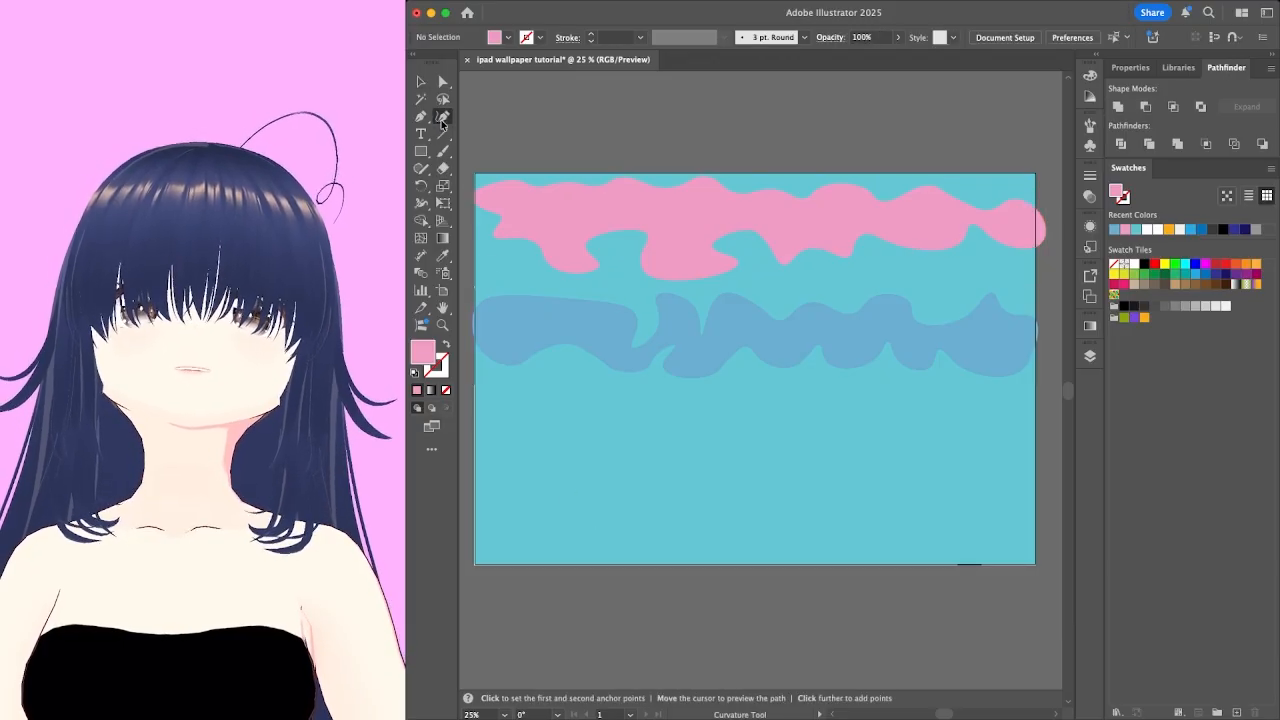
pyautogui.click(475, 417)
pyautogui.click(498, 404)
pyautogui.click(528, 410)
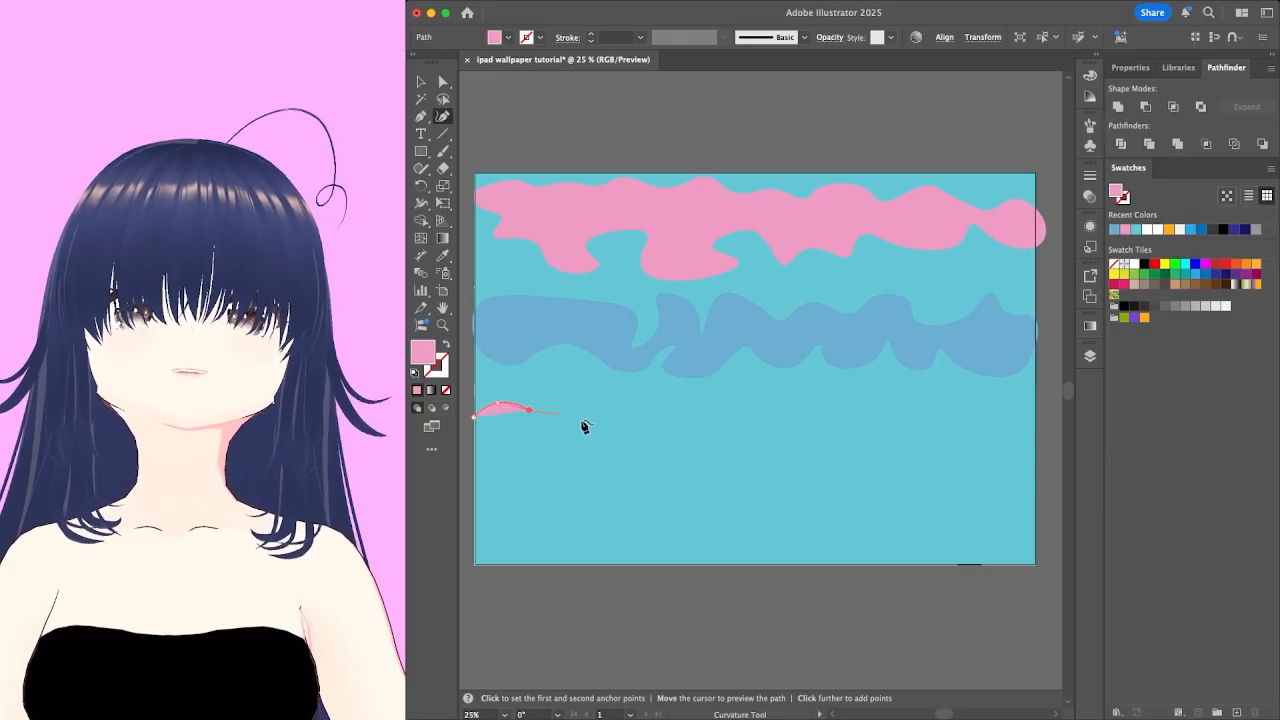
pyautogui.click(583, 422)
pyautogui.click(589, 392)
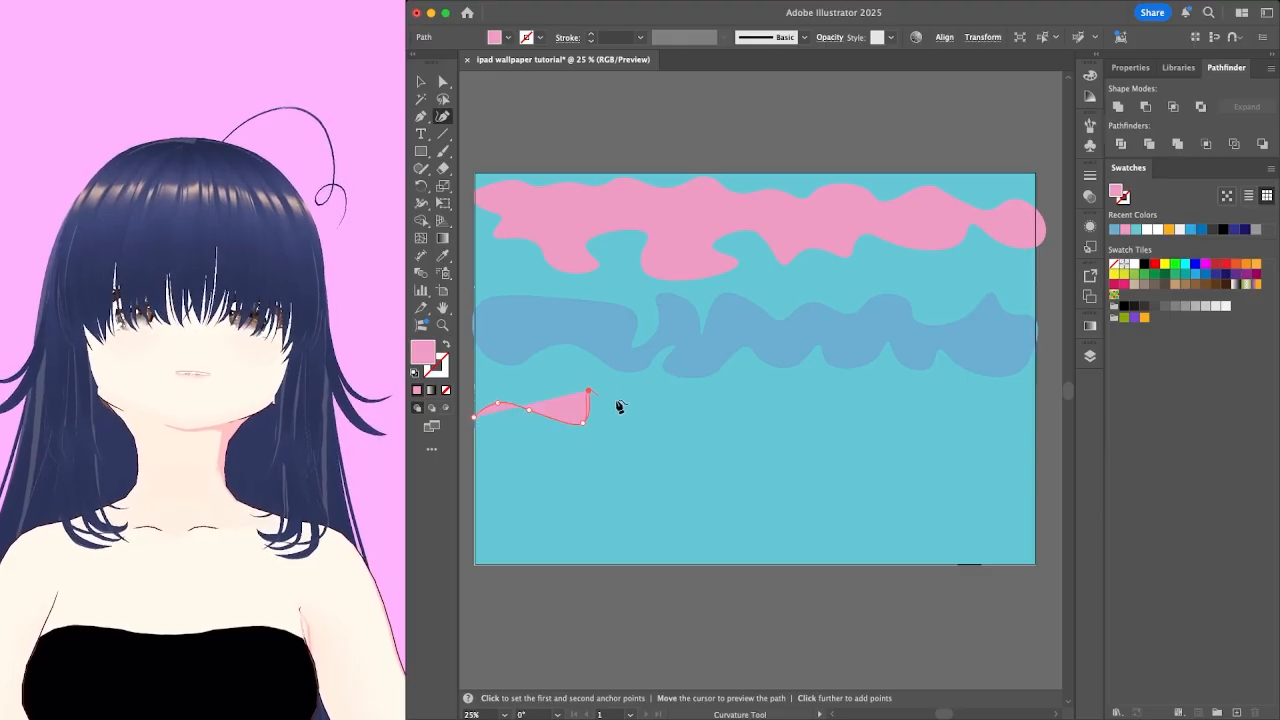
# Extend the third path's upper edge with a rounded hump, a pointed notch and a nearly flat stretch past the middle.
pyautogui.click(669, 400)
pyautogui.click(726, 413)
pyautogui.click(737, 431)
pyautogui.click(760, 410)
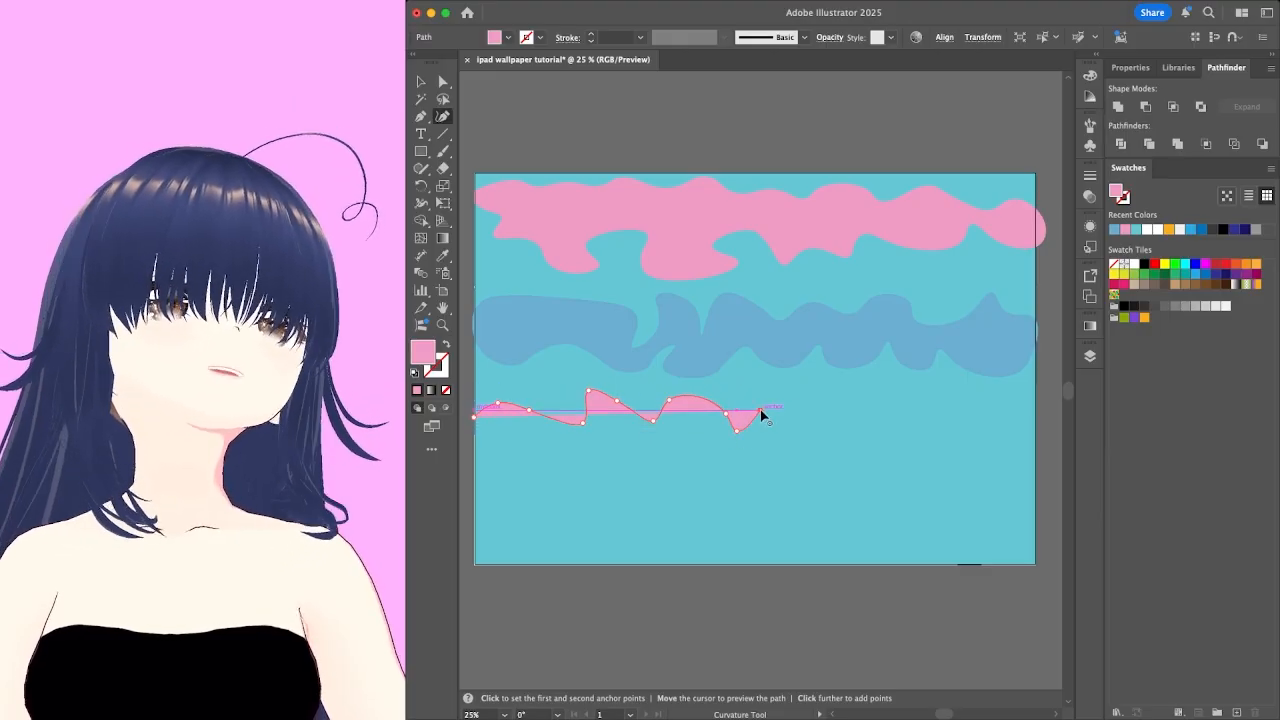
pyautogui.click(792, 410)
pyautogui.click(818, 407)
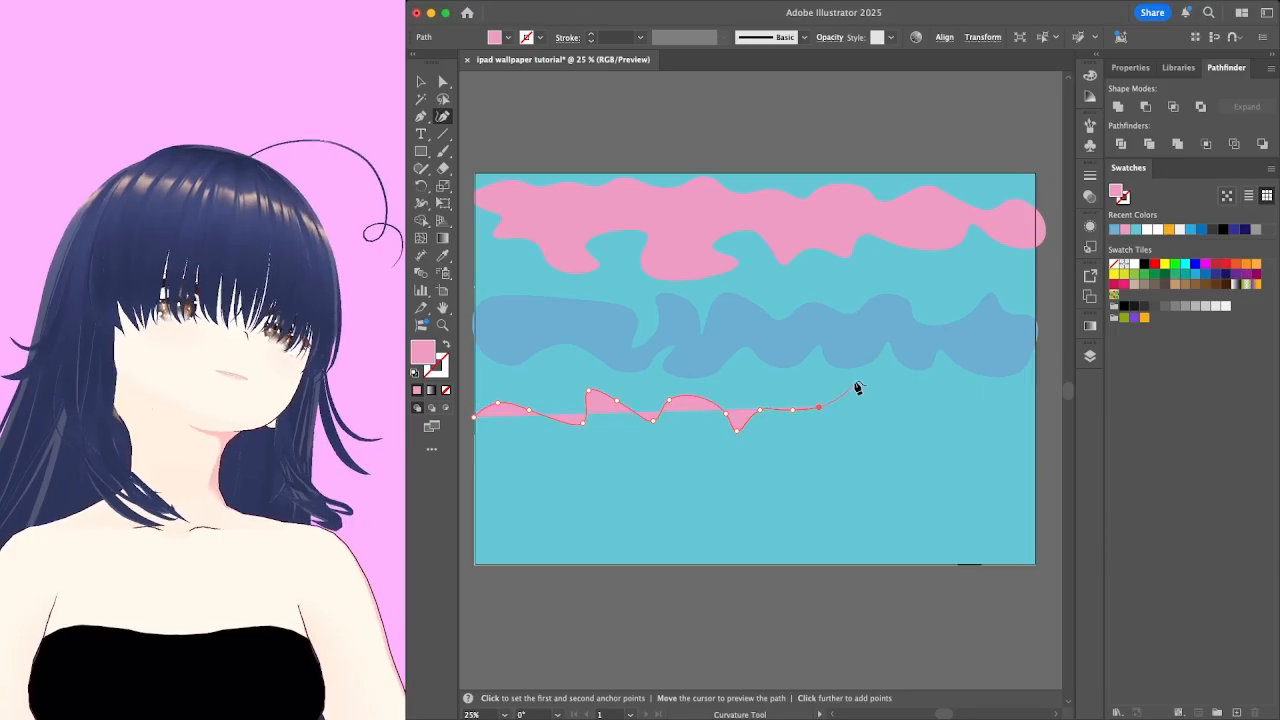
# Continue the third path's upper edge with a peak, shallow waves and a small hump to near the artboard's right edge.
pyautogui.click(853, 390)
pyautogui.click(873, 410)
pyautogui.click(909, 400)
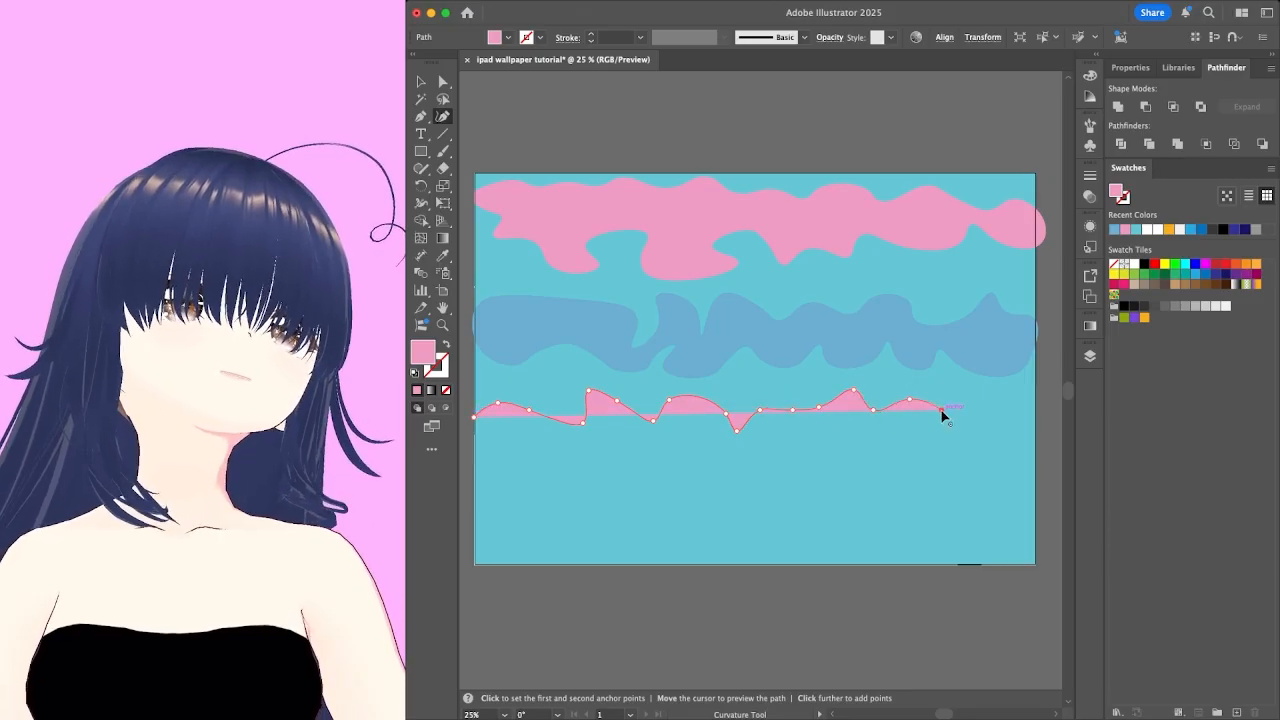
pyautogui.click(942, 411)
pyautogui.click(965, 409)
pyautogui.click(990, 422)
pyautogui.click(1007, 402)
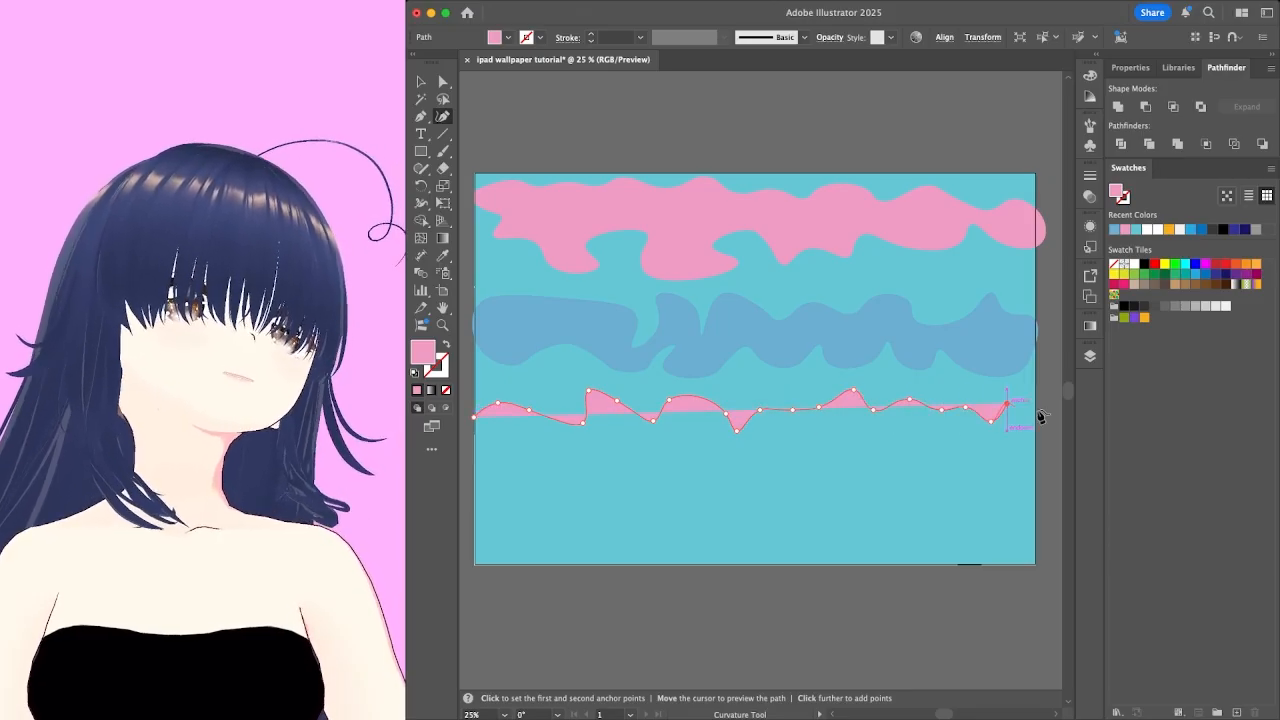
pyautogui.click(1030, 418)
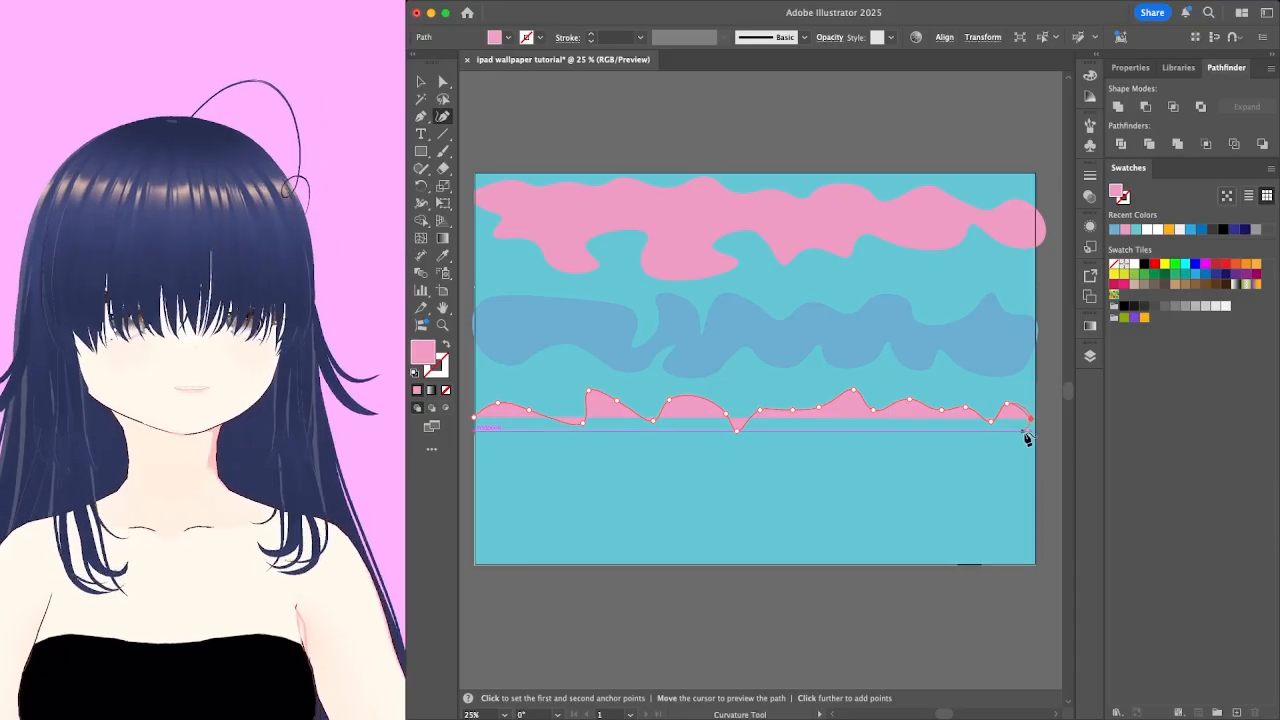
# Turn the third path down near the artboard's right edge and draw two broad lobes along its lower side.
pyautogui.click(1015, 469)
pyautogui.click(968, 473)
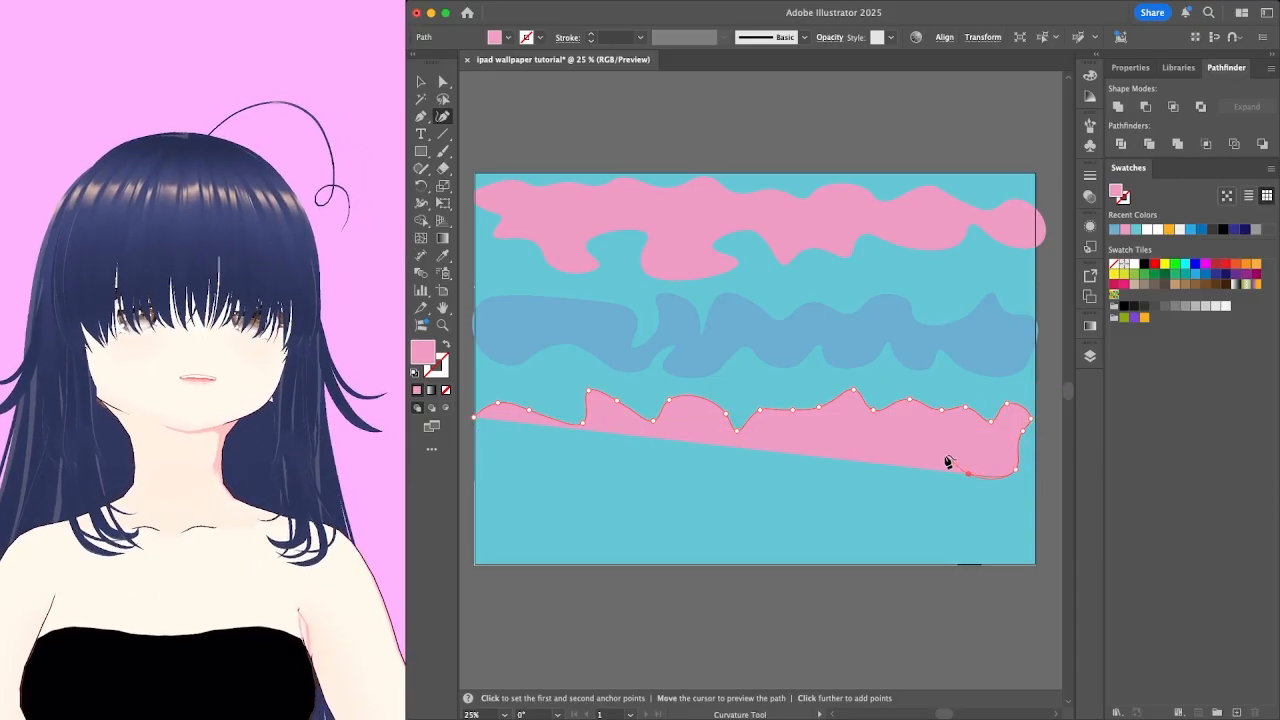
pyautogui.click(907, 481)
pyautogui.click(845, 473)
pyautogui.click(812, 463)
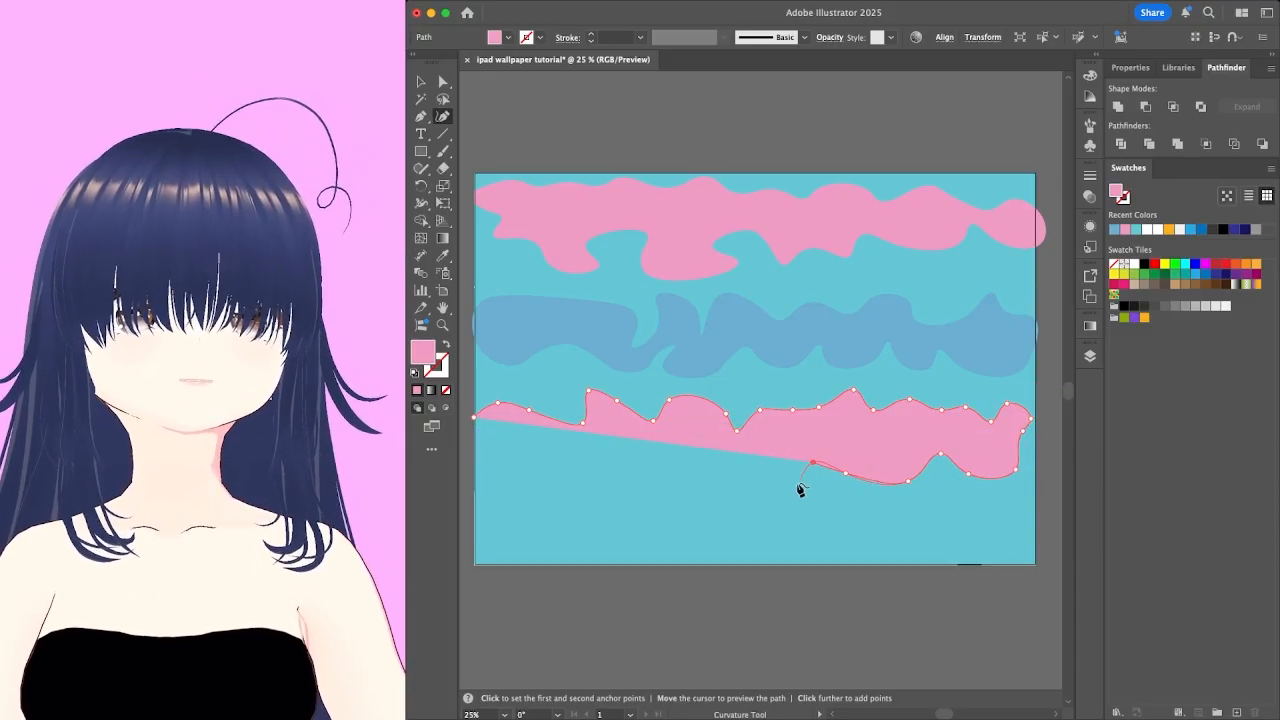
# Continue the third path's lower side leftward with a pointed lobe, two shallow lobes and the arches between them.
pyautogui.click(798, 485)
pyautogui.click(745, 469)
pyautogui.click(712, 470)
pyautogui.click(684, 456)
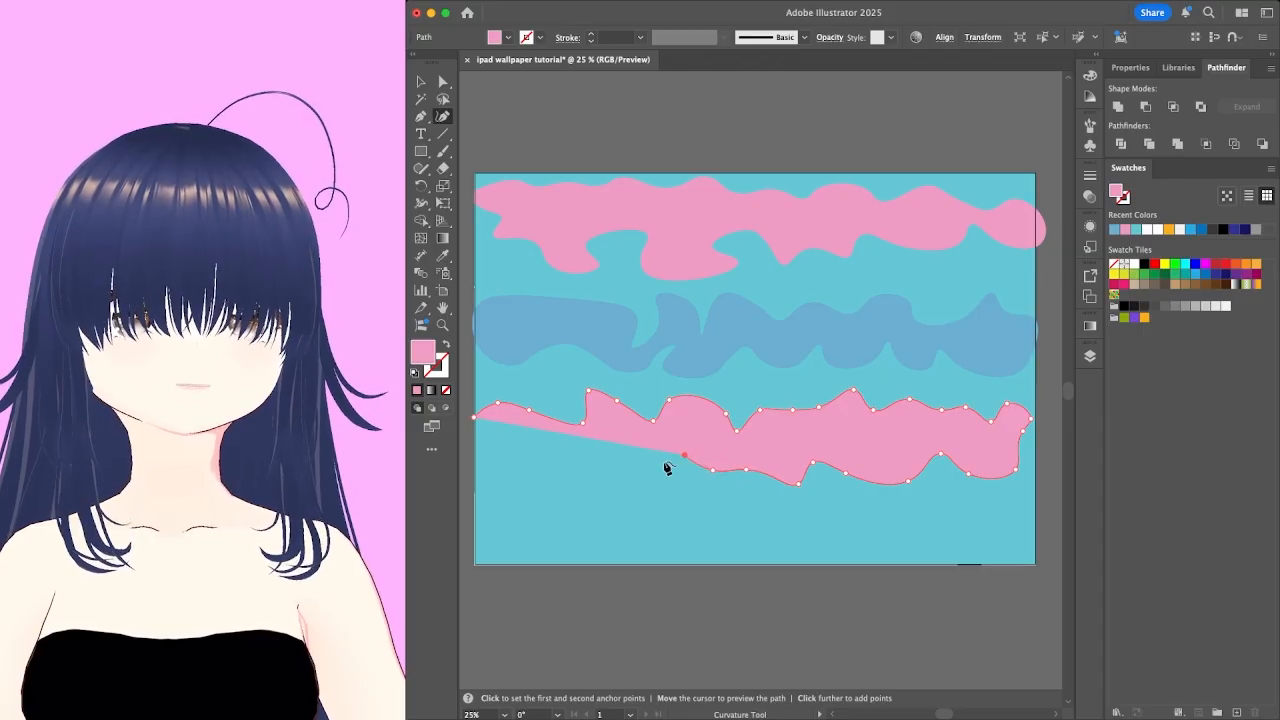
pyautogui.click(656, 467)
pyautogui.click(629, 468)
pyautogui.click(601, 446)
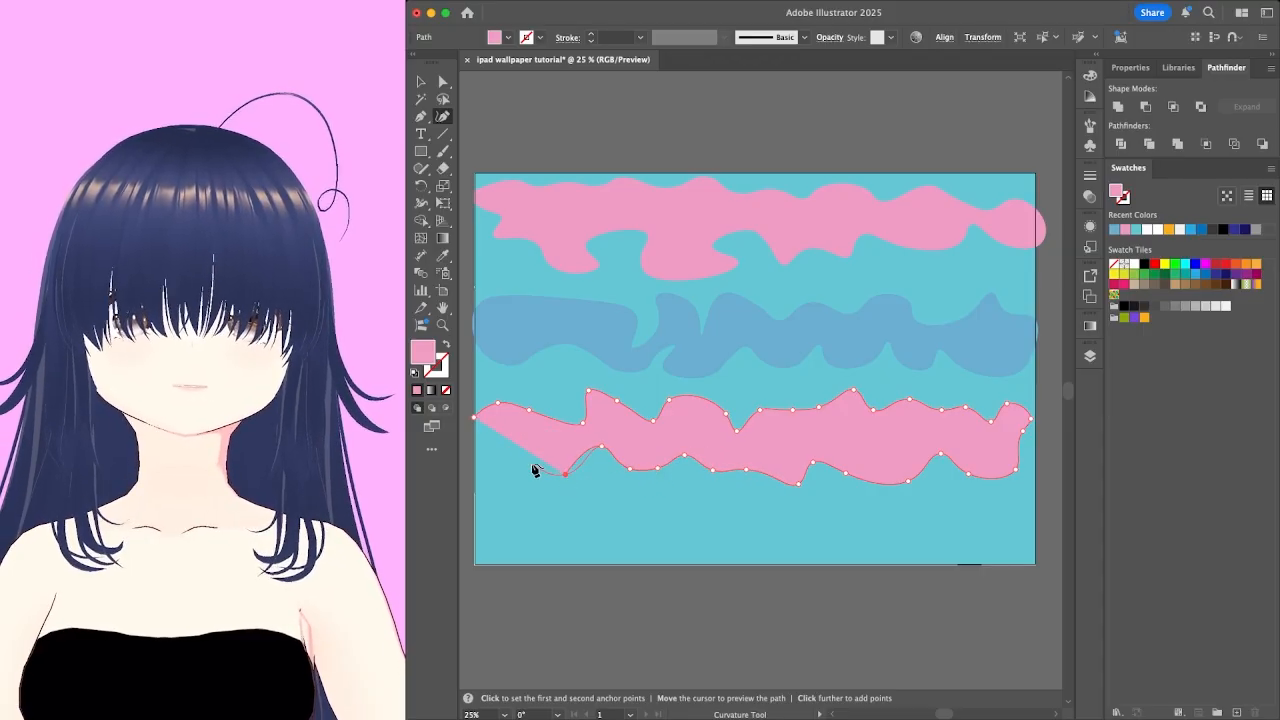
# Finish the third path's lower side at the artboard's left edge and deselect the shape.
pyautogui.click(532, 464)
pyautogui.click(497, 461)
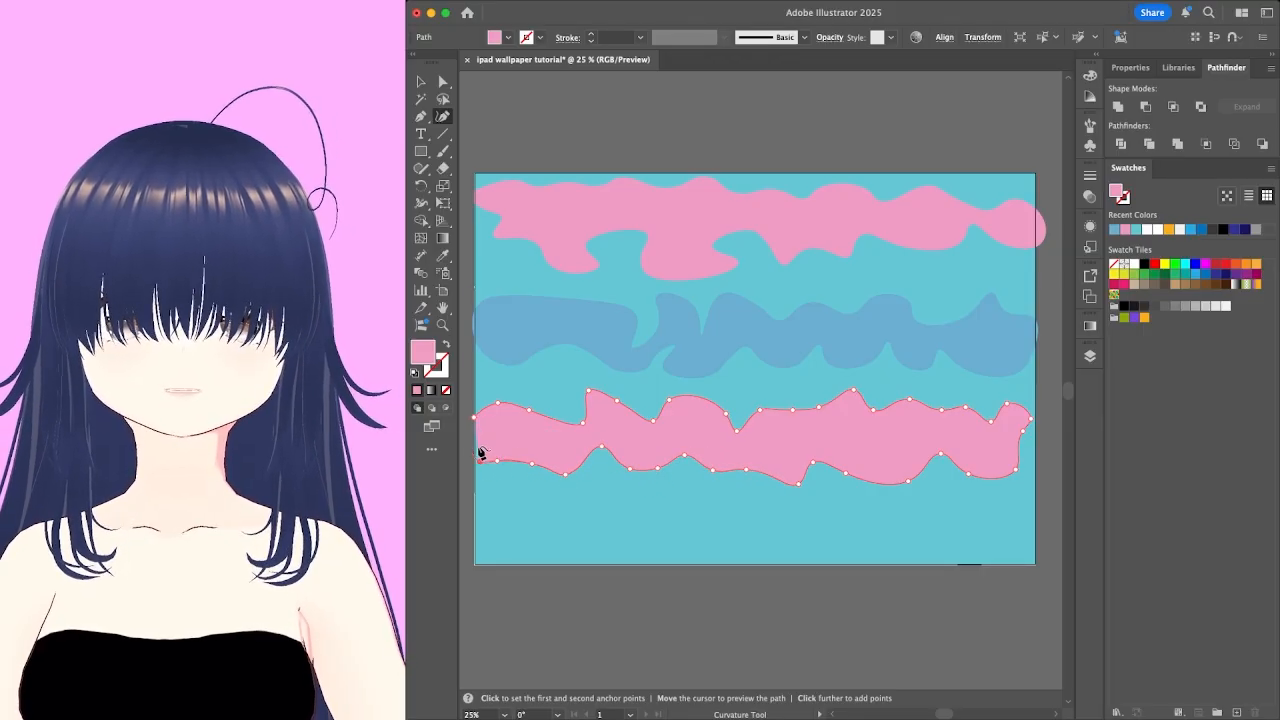
pyautogui.click(477, 461)
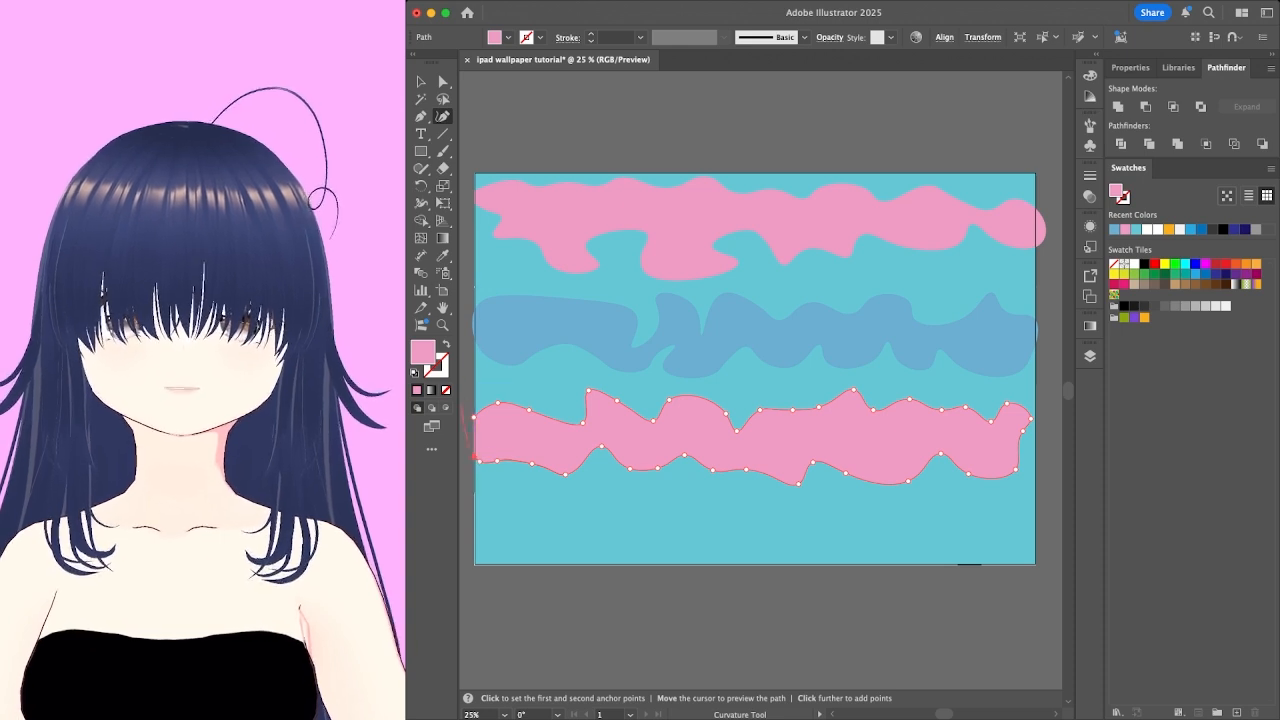
pyautogui.click(421, 81)
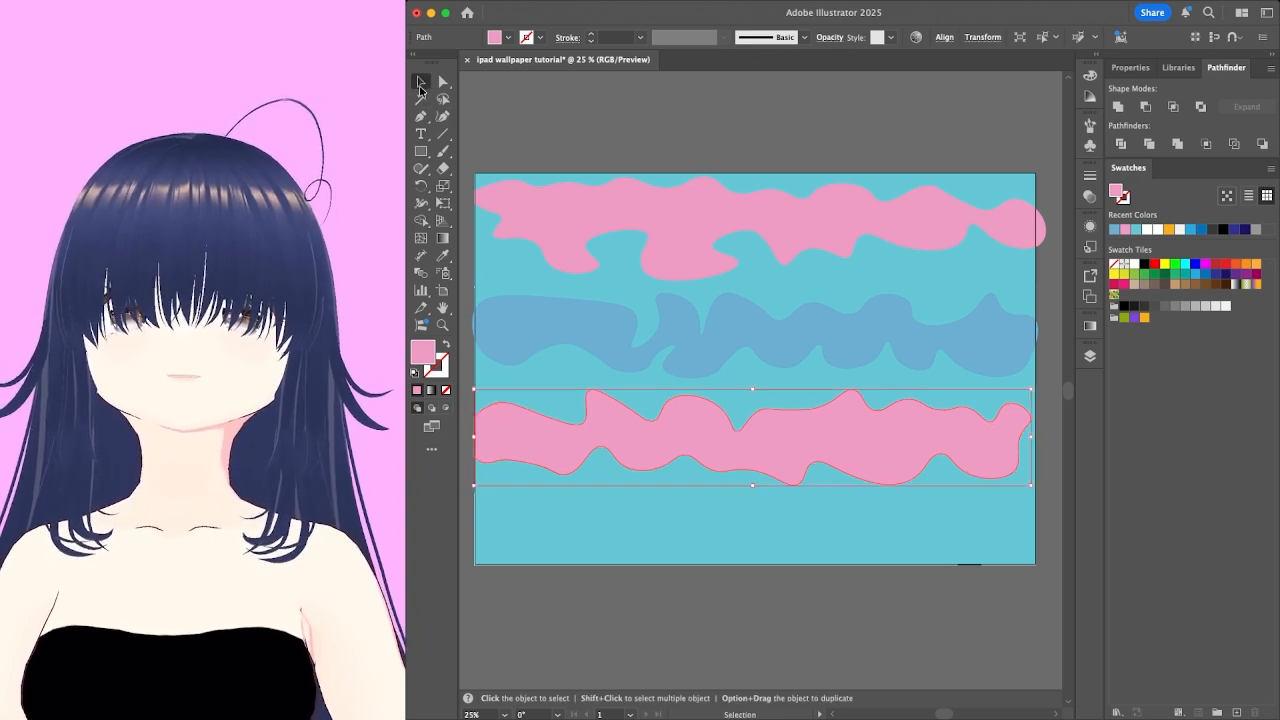
pyautogui.click(724, 667)
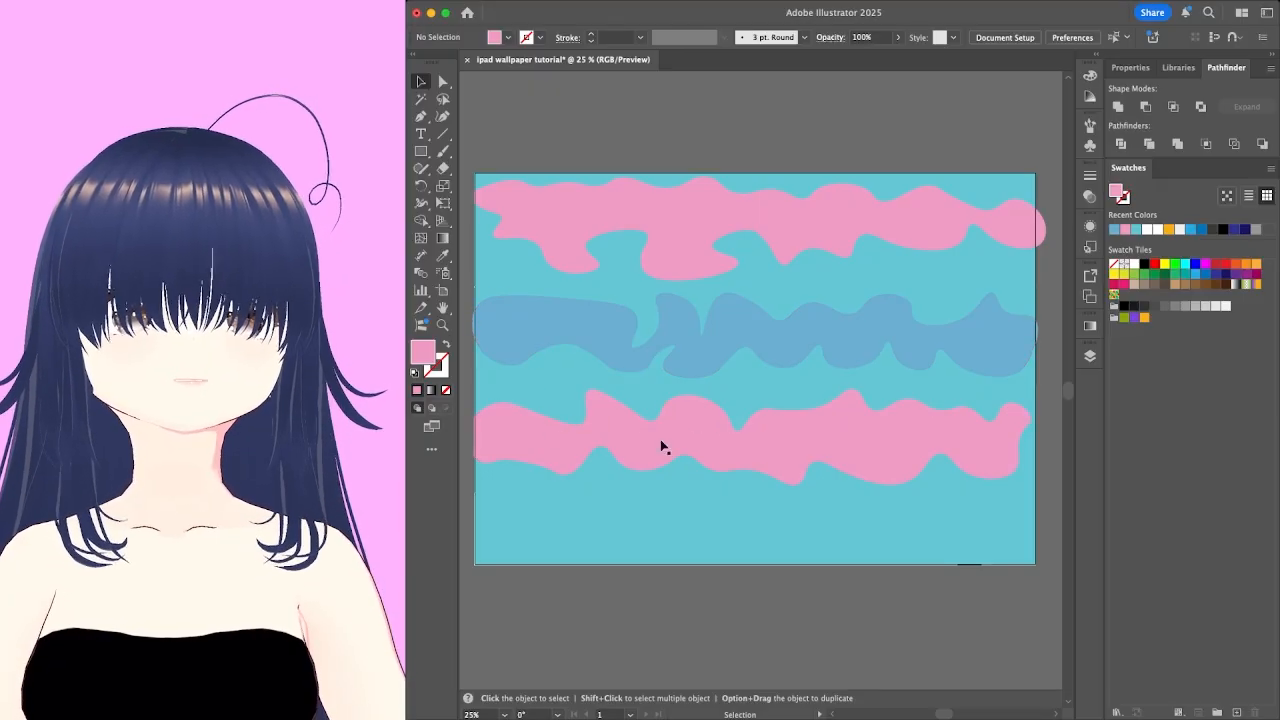
# Widen the third band to reach just past the artboard's right edge, and reselect it.
pyautogui.click(817, 446)
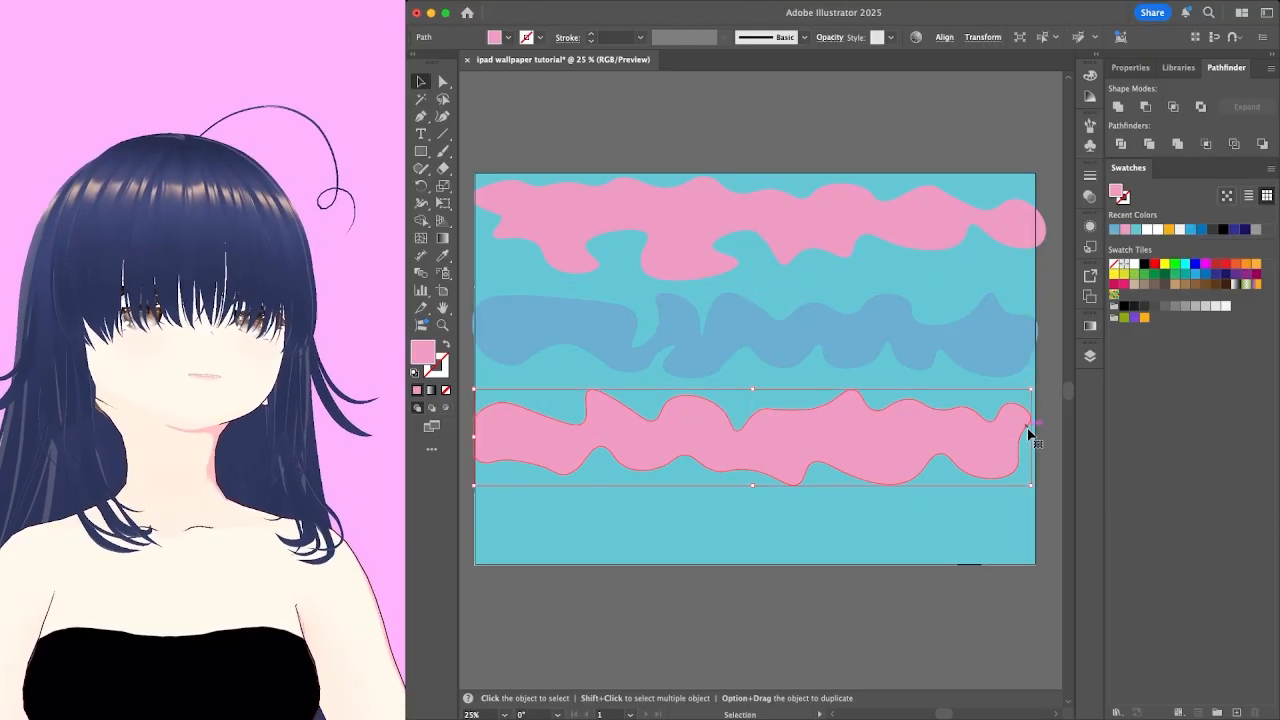
pyautogui.moveTo(1032, 437); pyautogui.dragTo(1040, 437)
pyautogui.click(968, 521)
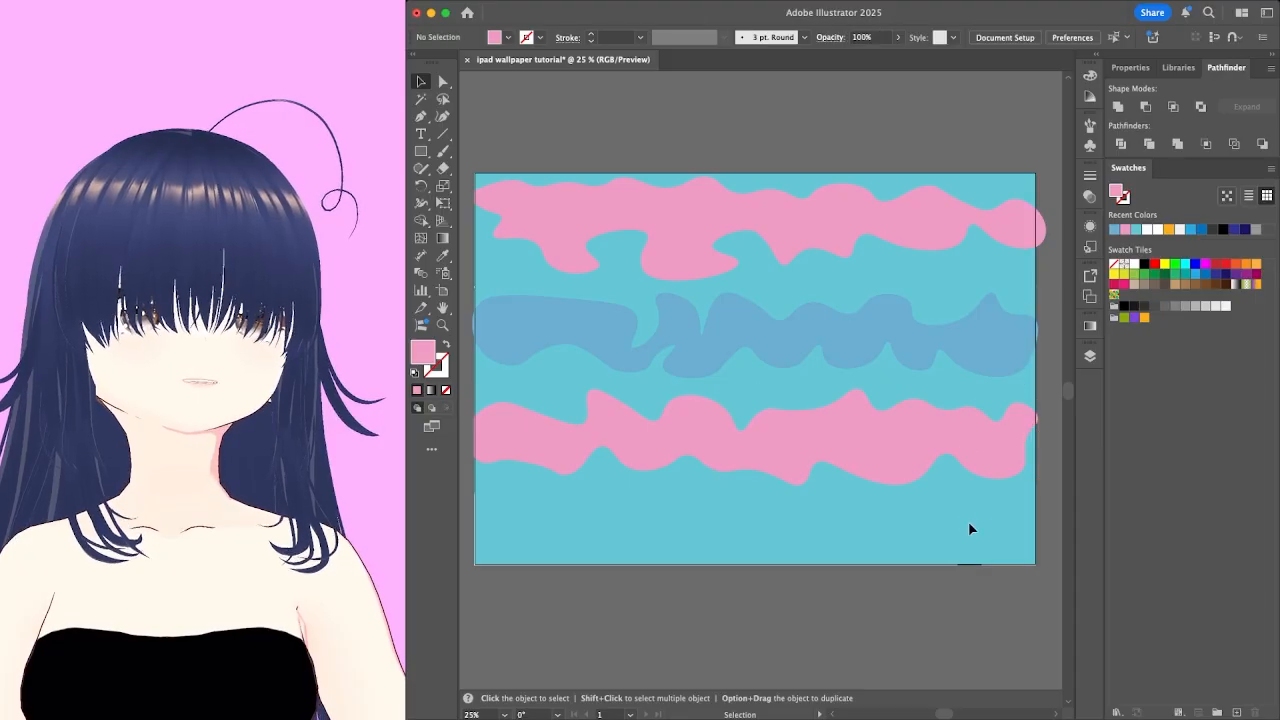
pyautogui.click(963, 447)
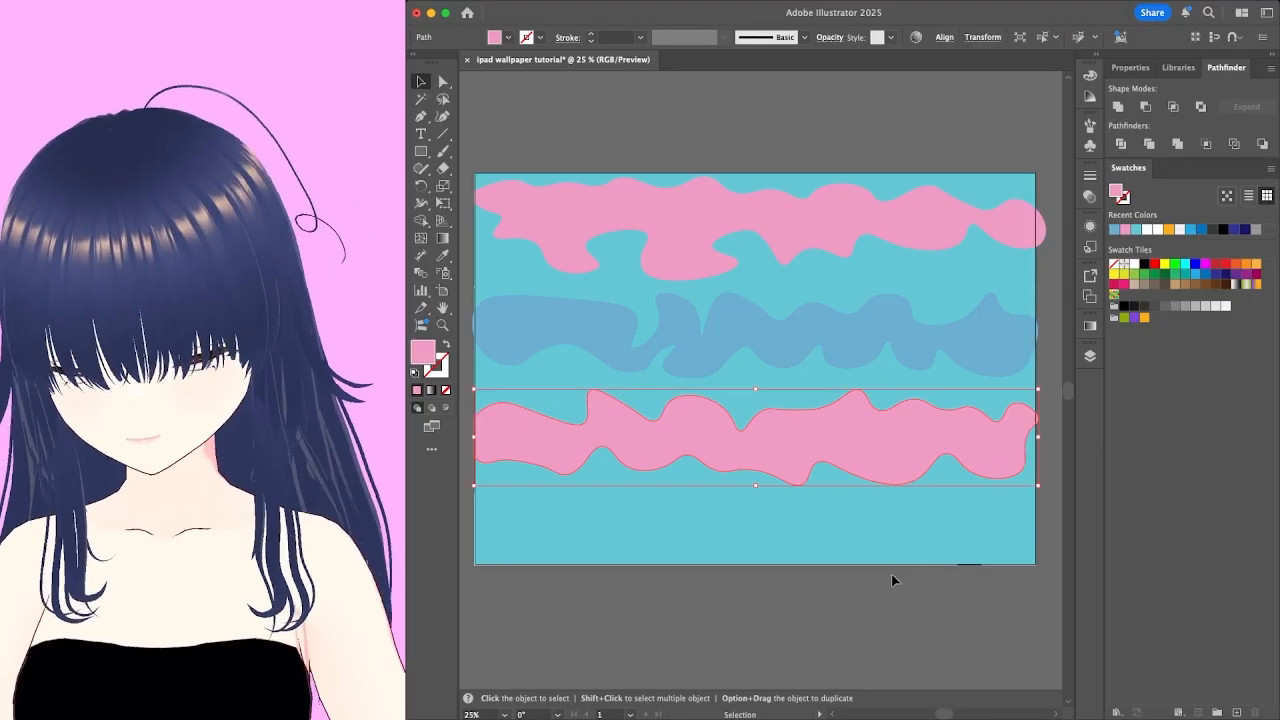
pyautogui.press('z')
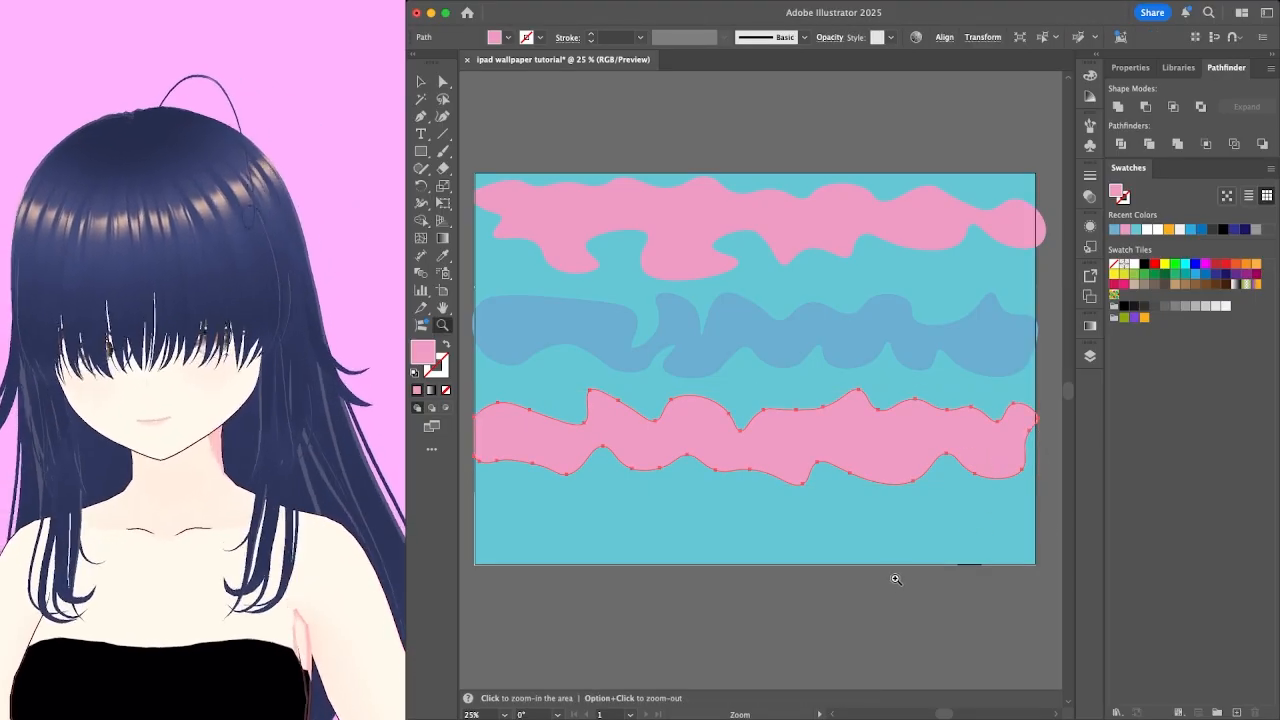
pyautogui.click(894, 563)
pyautogui.click(786, 409)
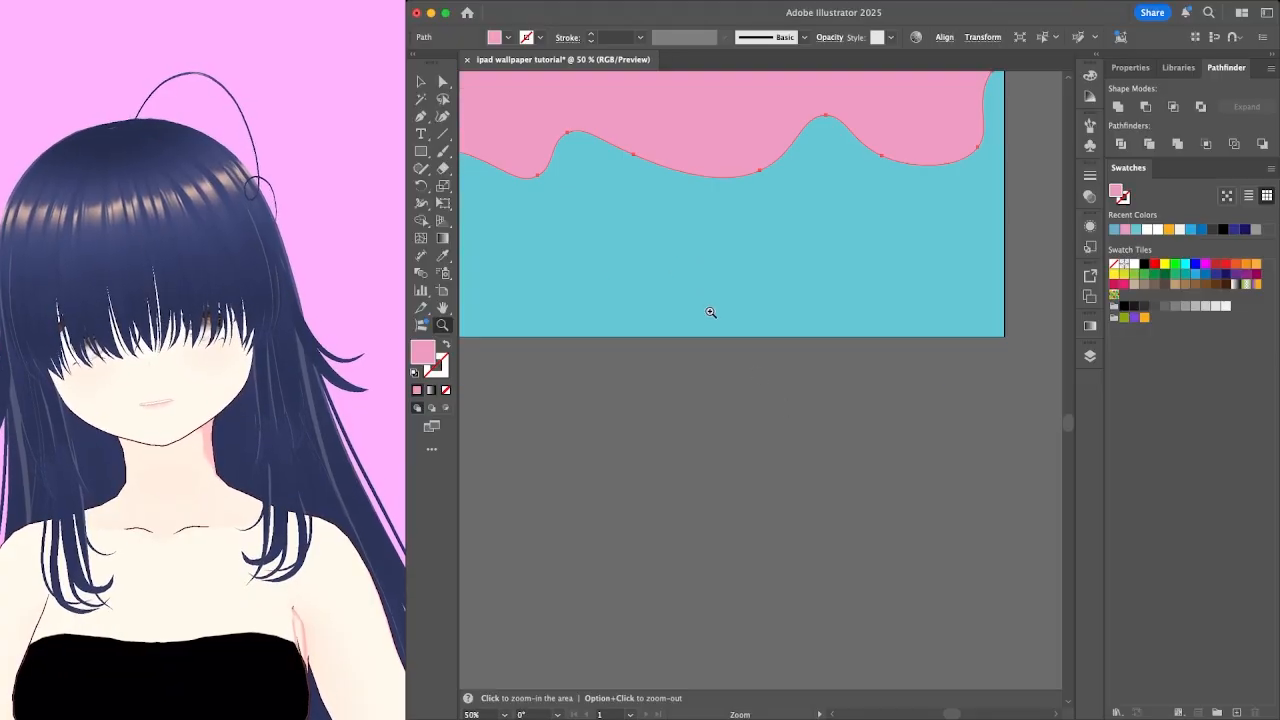
pyautogui.click(420, 82)
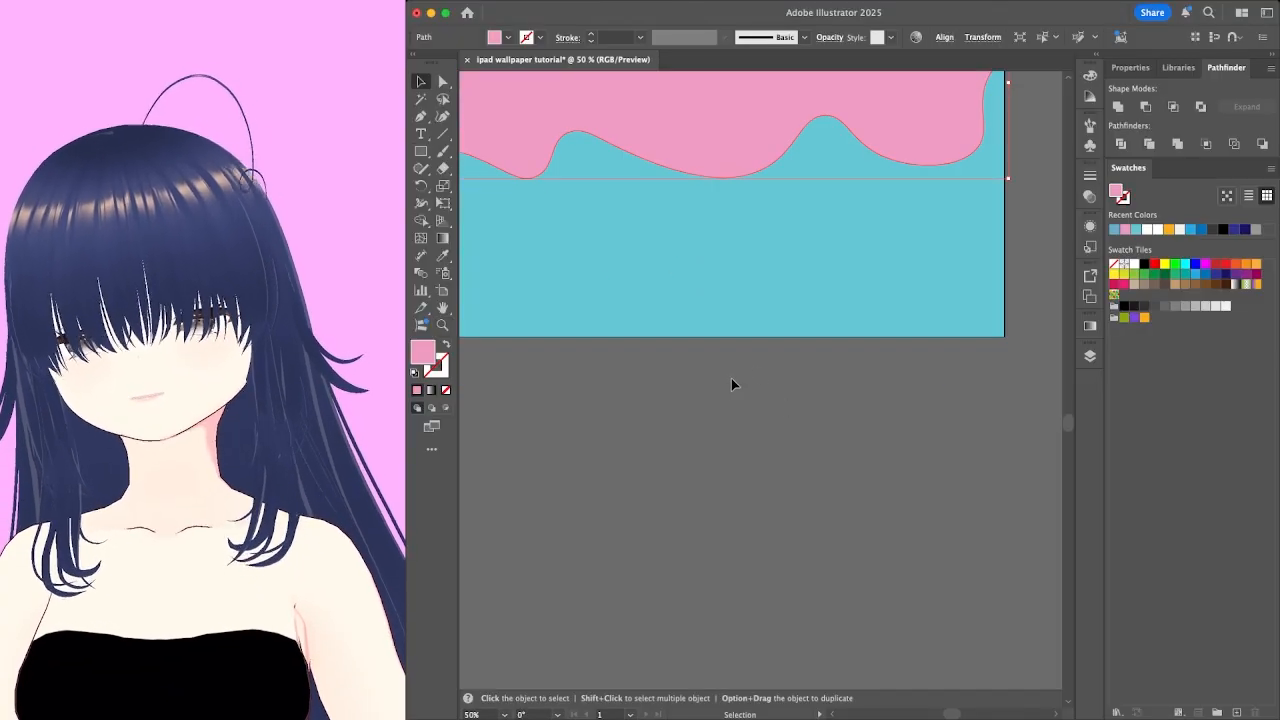
pyautogui.press('a')
pyautogui.press('super+minus')
pyautogui.press('super+minus')
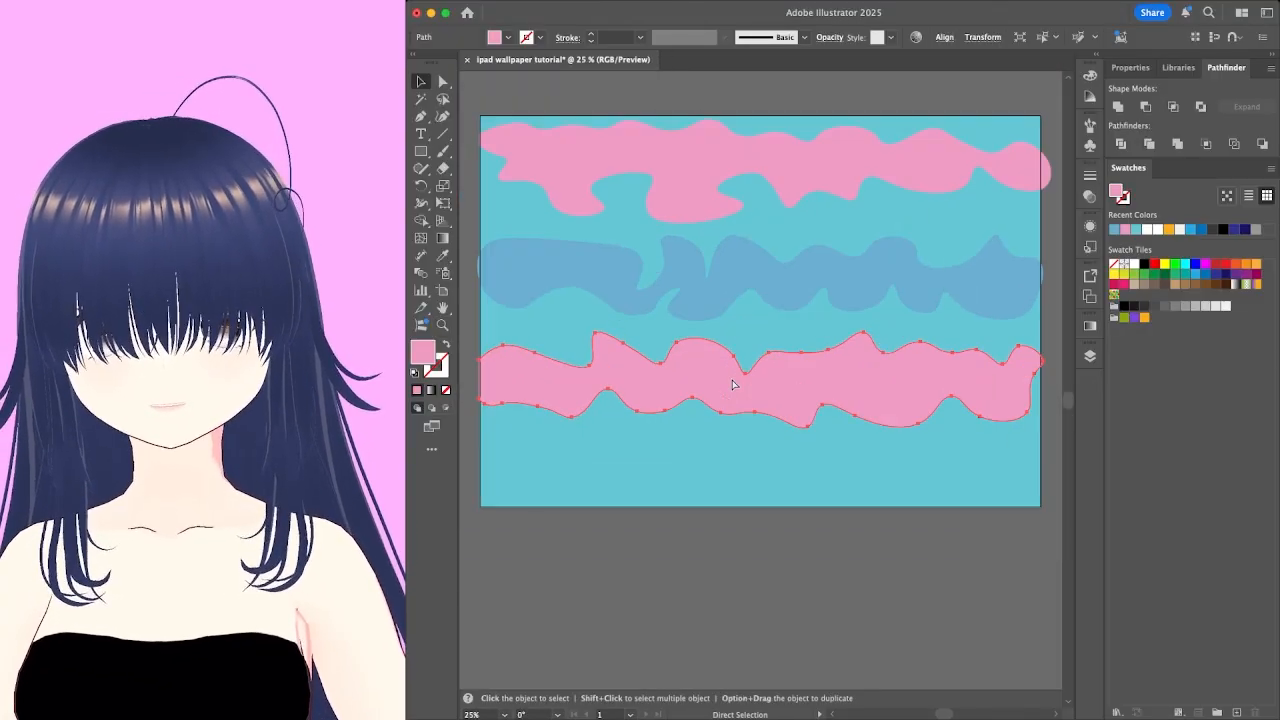
pyautogui.click(732, 385)
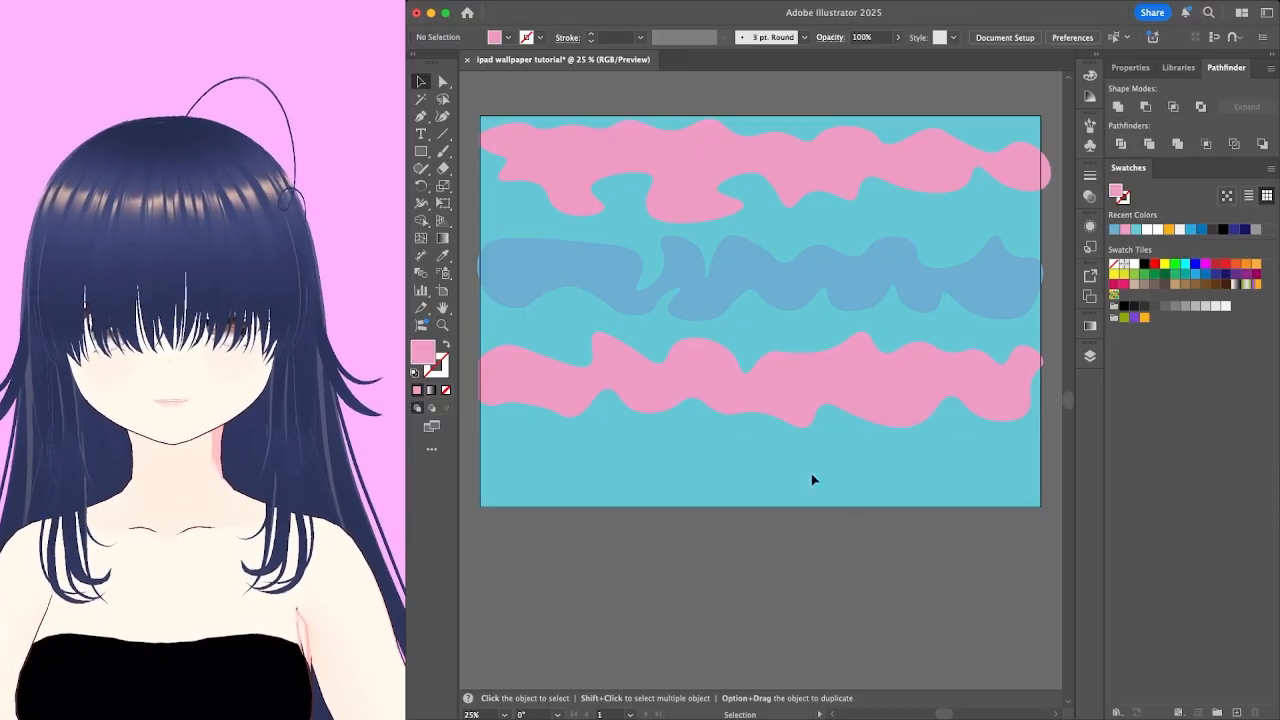
pyautogui.press('a')
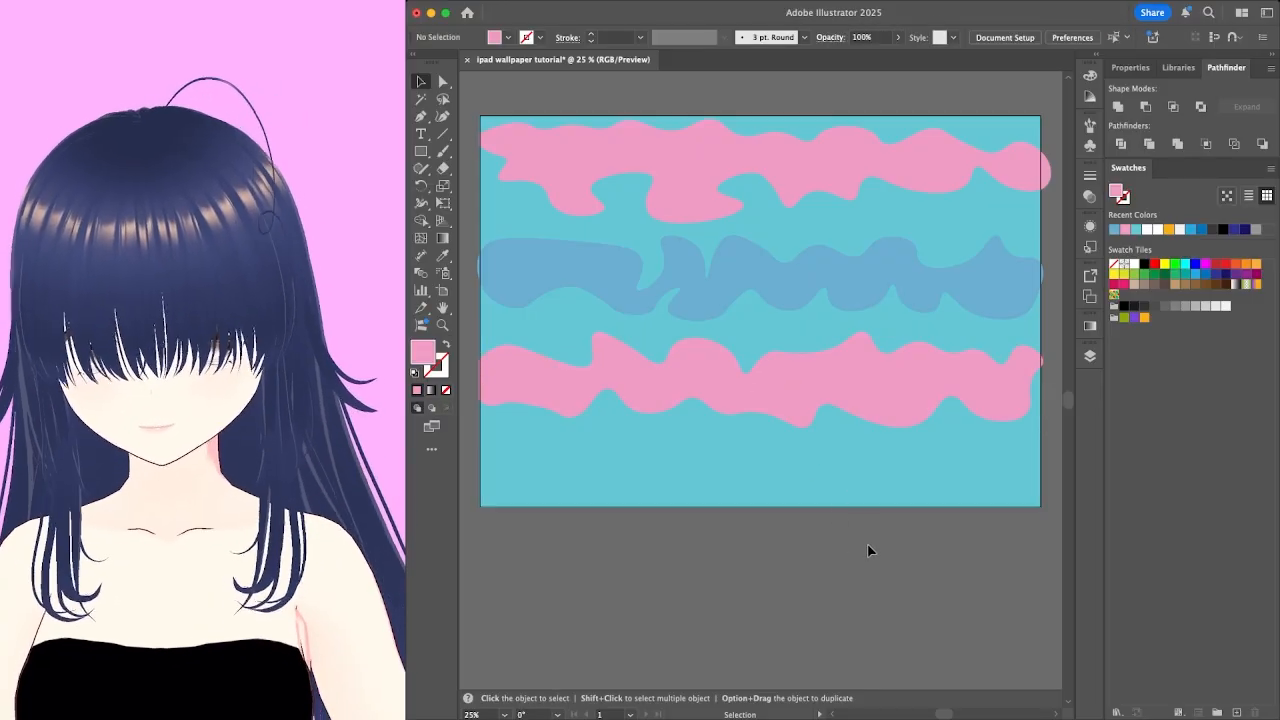
pyautogui.press('v')
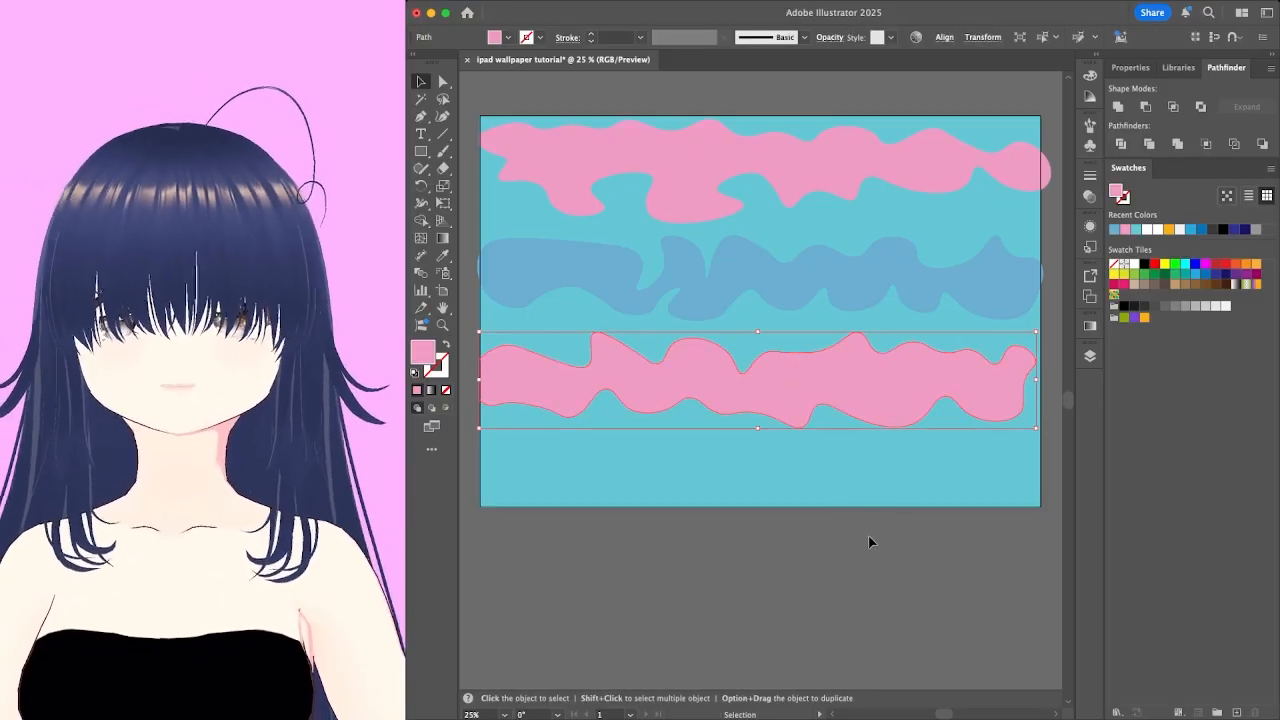
# Reshape the third band's right end with the Curvature tool so it bulges rounded past the artboard's right edge, and deselect it.
pyautogui.click(443, 116)
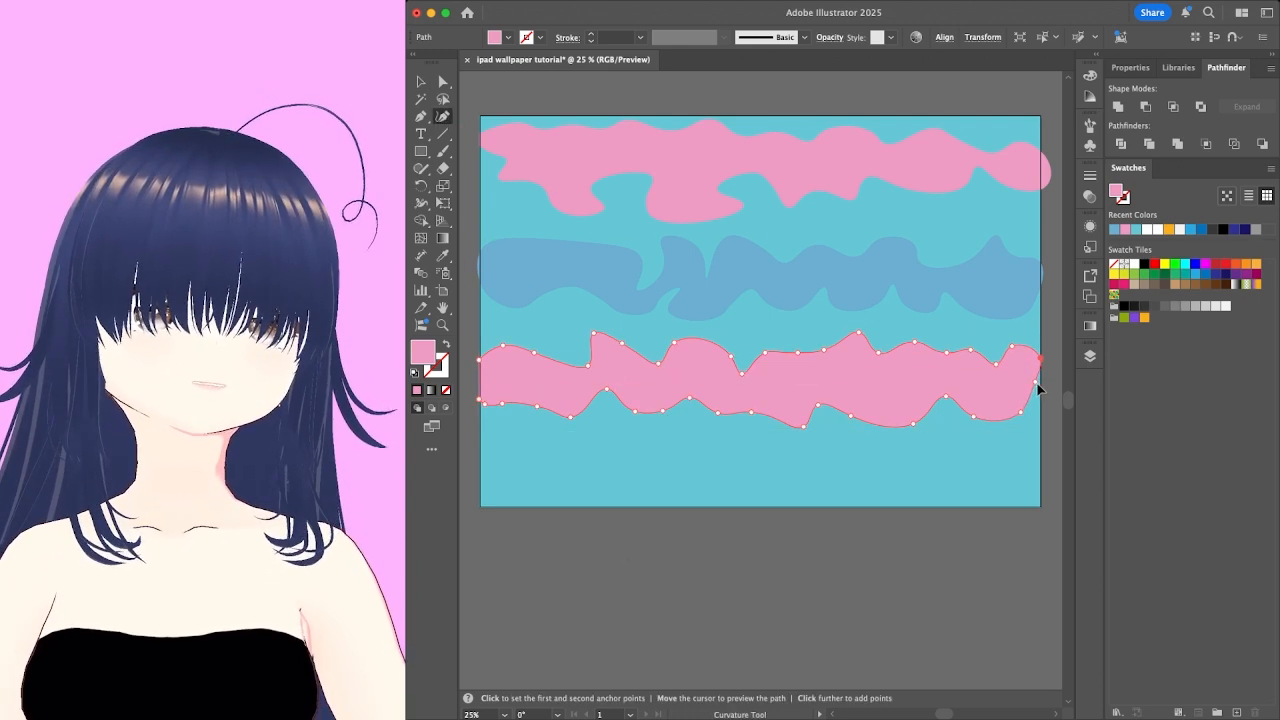
pyautogui.click(1040, 393)
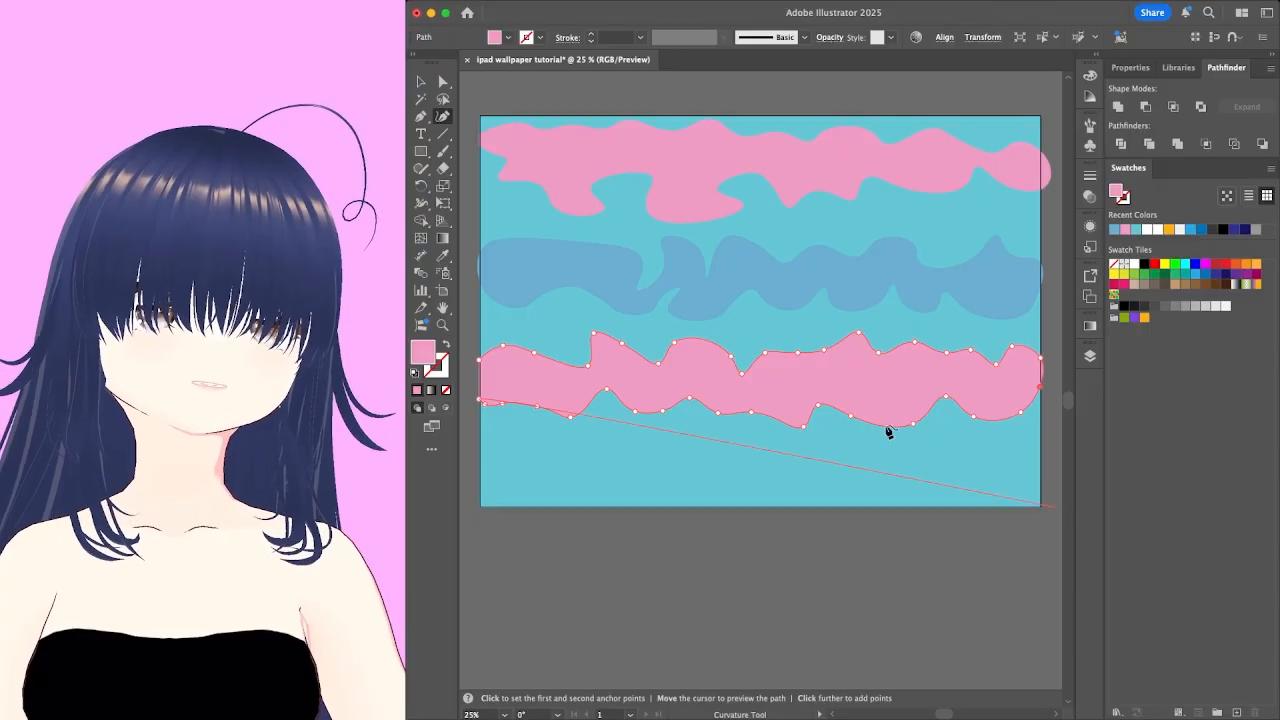
pyautogui.press('v')
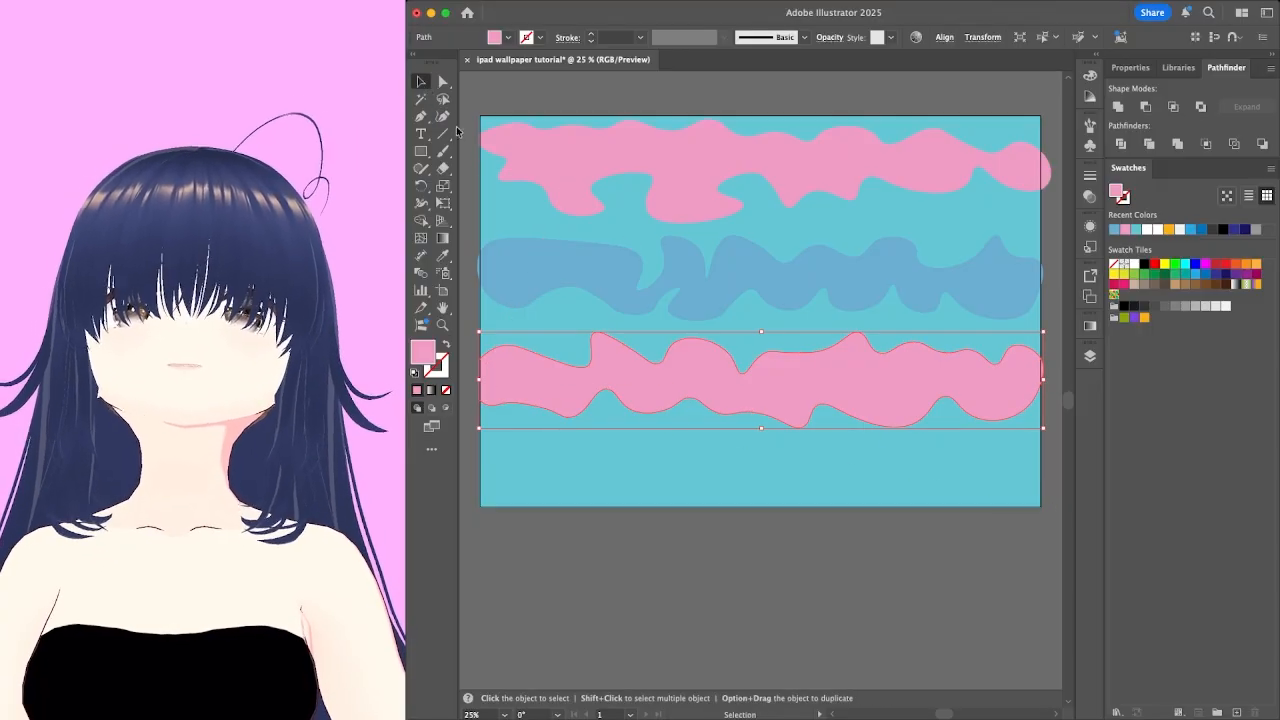
pyautogui.click(837, 578)
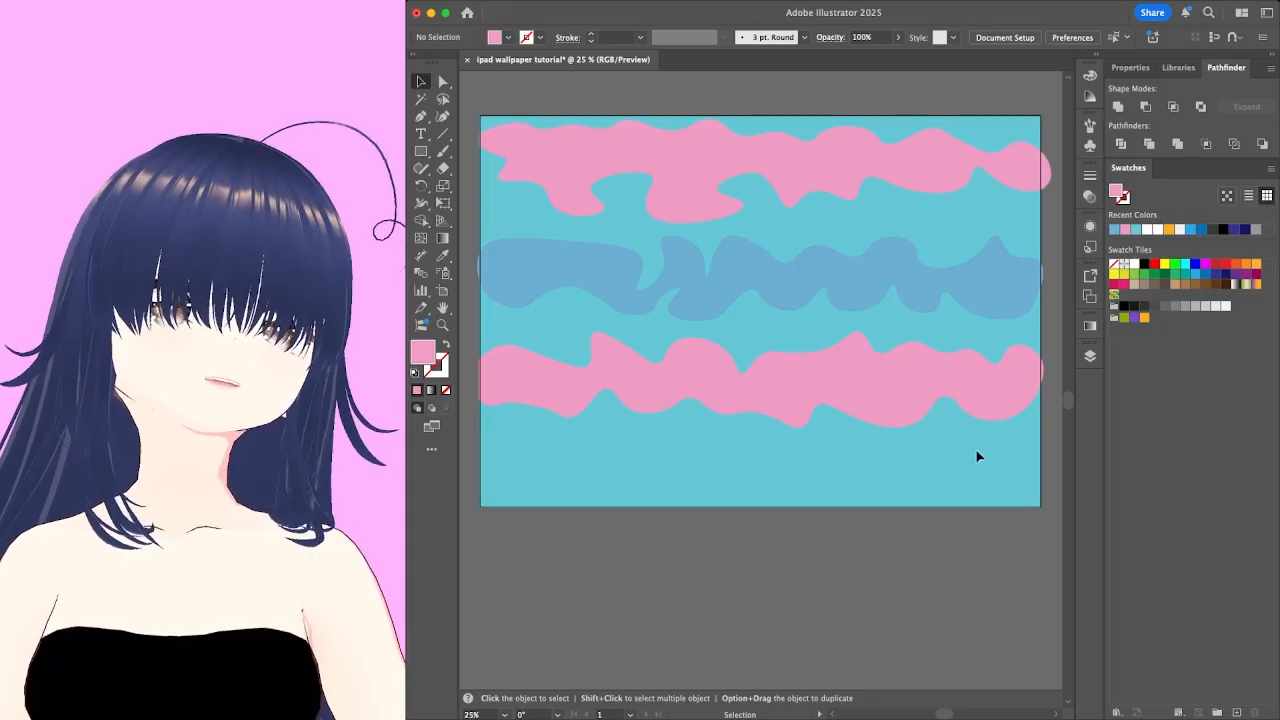
# Recolor the third band light purple and save the purple, blue and pink band colors in a new swatch group.
pyautogui.click(846, 383)
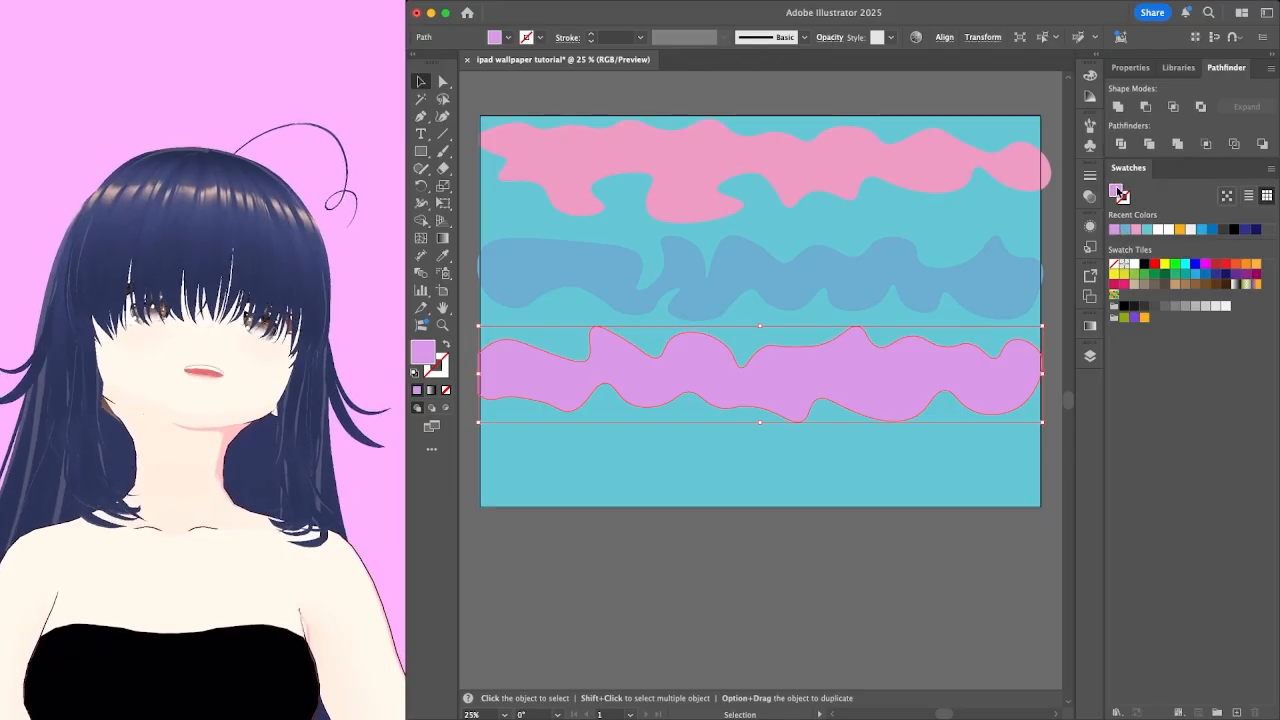
pyautogui.moveTo(1117, 190)
pyautogui.mouseDown()
pyautogui.moveTo(1146, 344)
pyautogui.moveTo(1152, 326)
pyautogui.mouseUp()
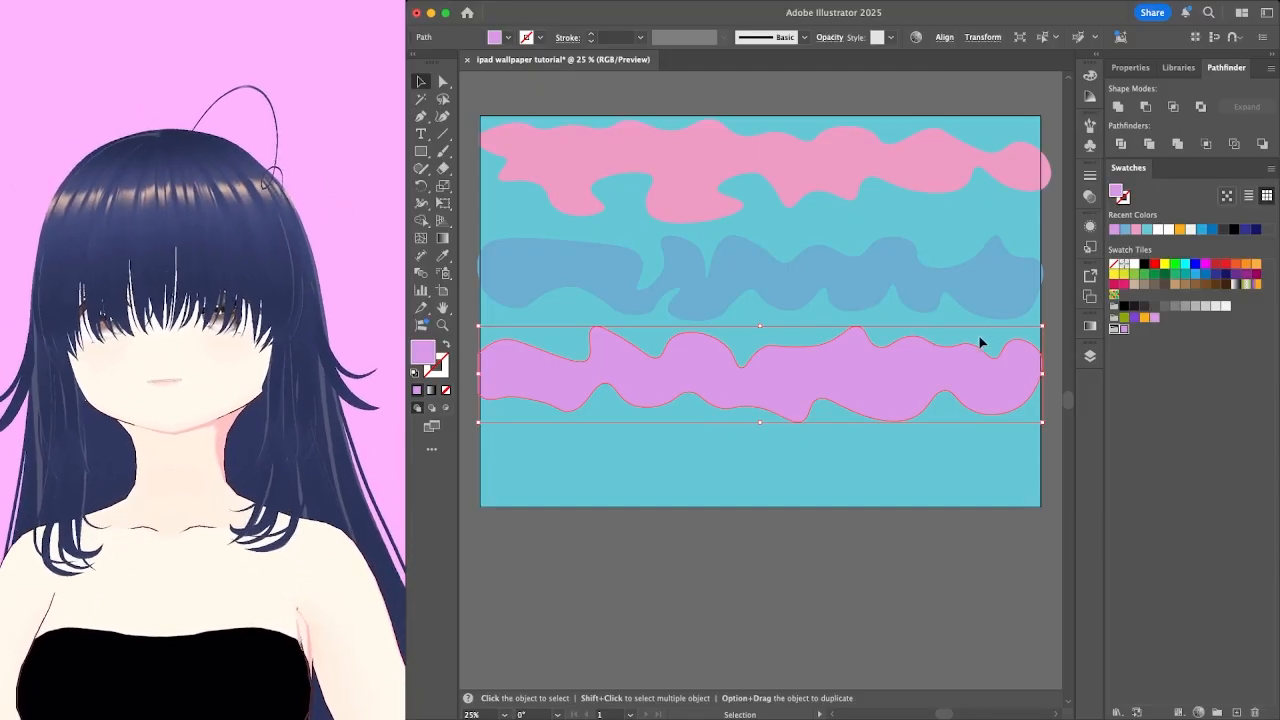
pyautogui.click(914, 274)
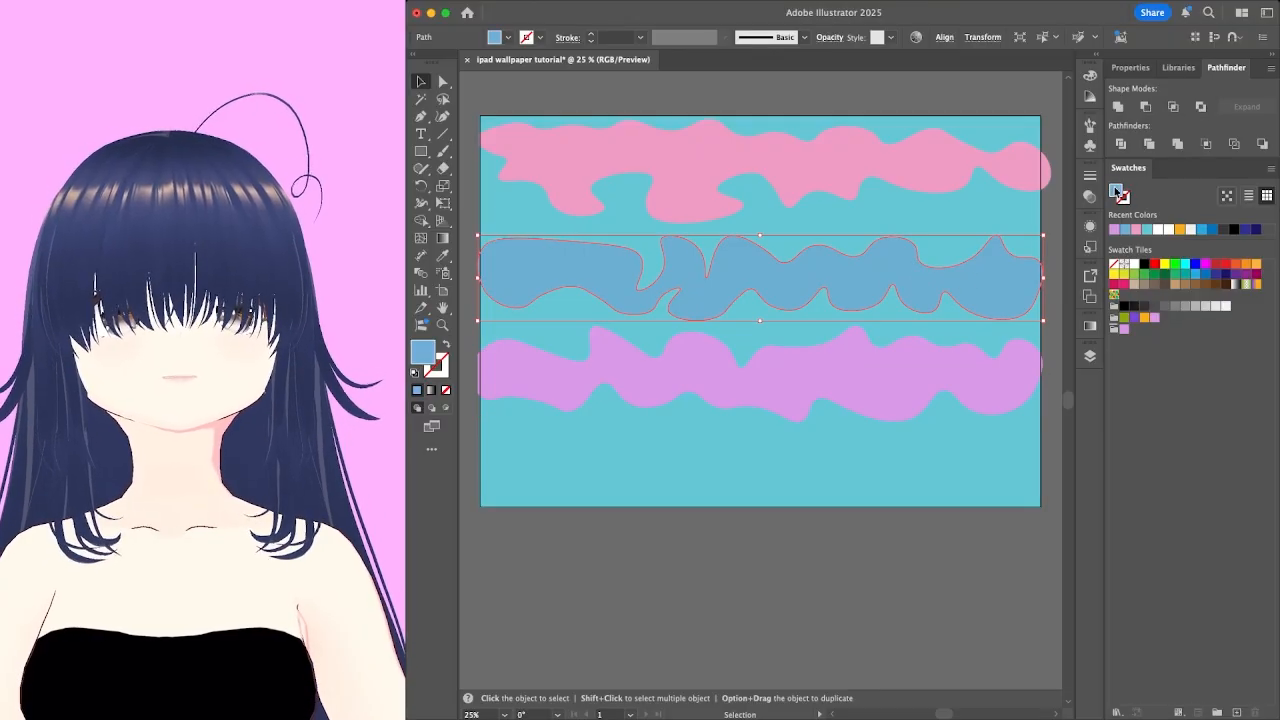
pyautogui.moveTo(1117, 190); pyautogui.dragTo(1129, 334)
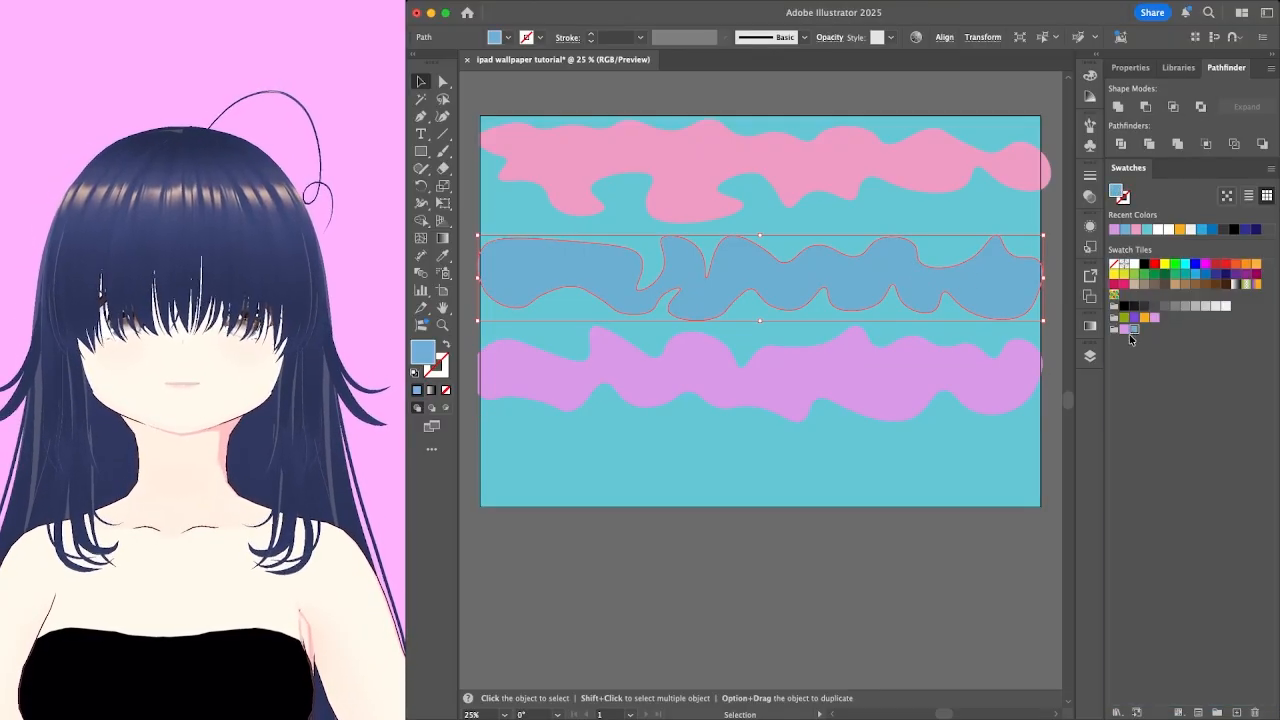
pyautogui.click(840, 168)
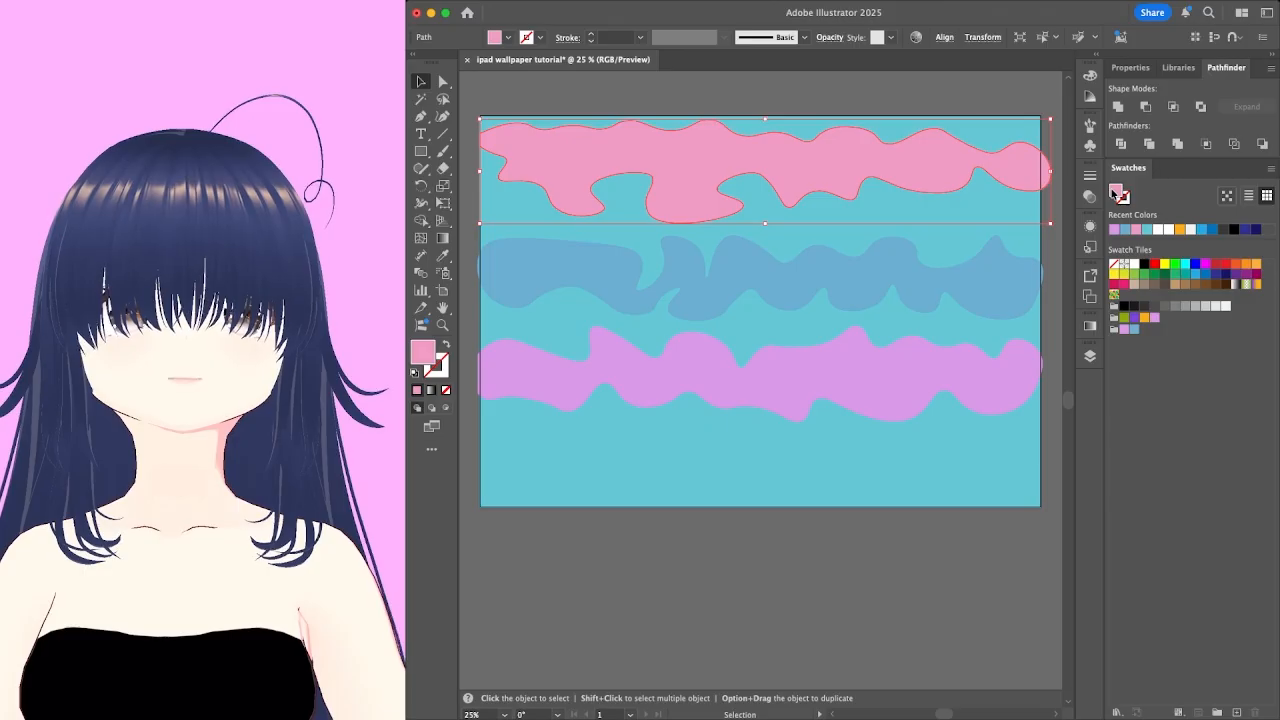
pyautogui.moveTo(1115, 190); pyautogui.dragTo(1140, 333)
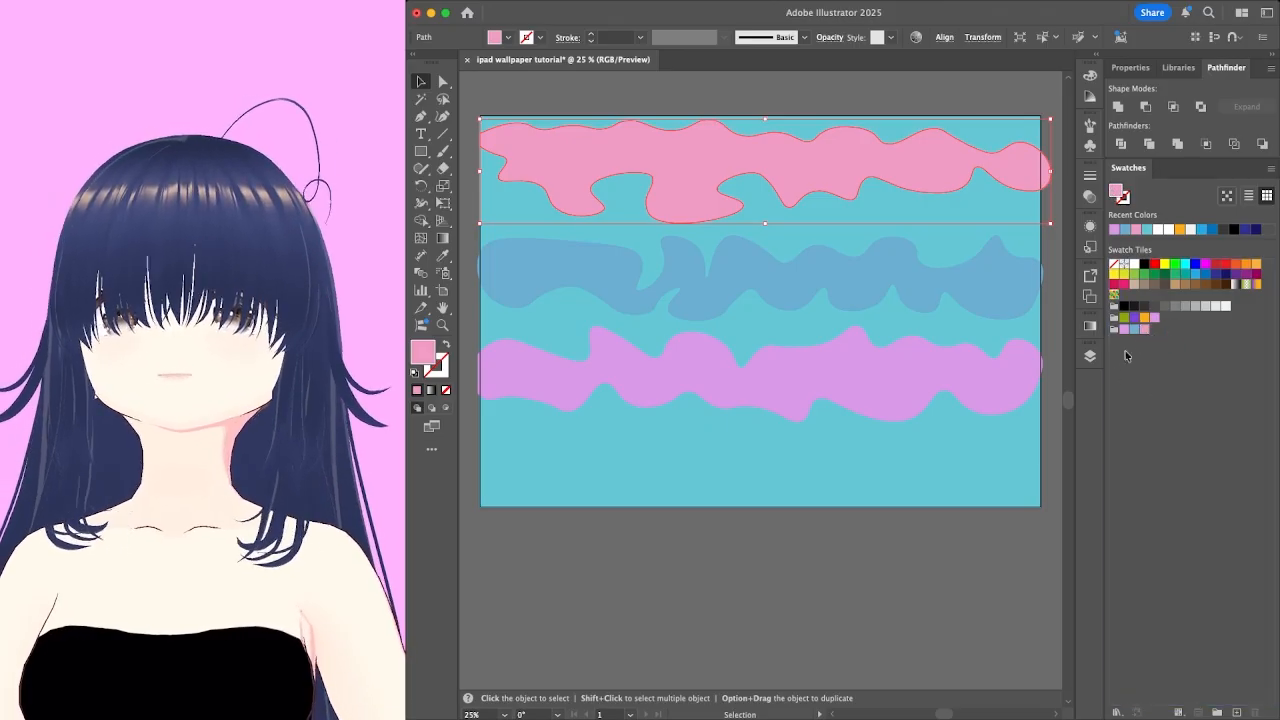
pyautogui.click(723, 489)
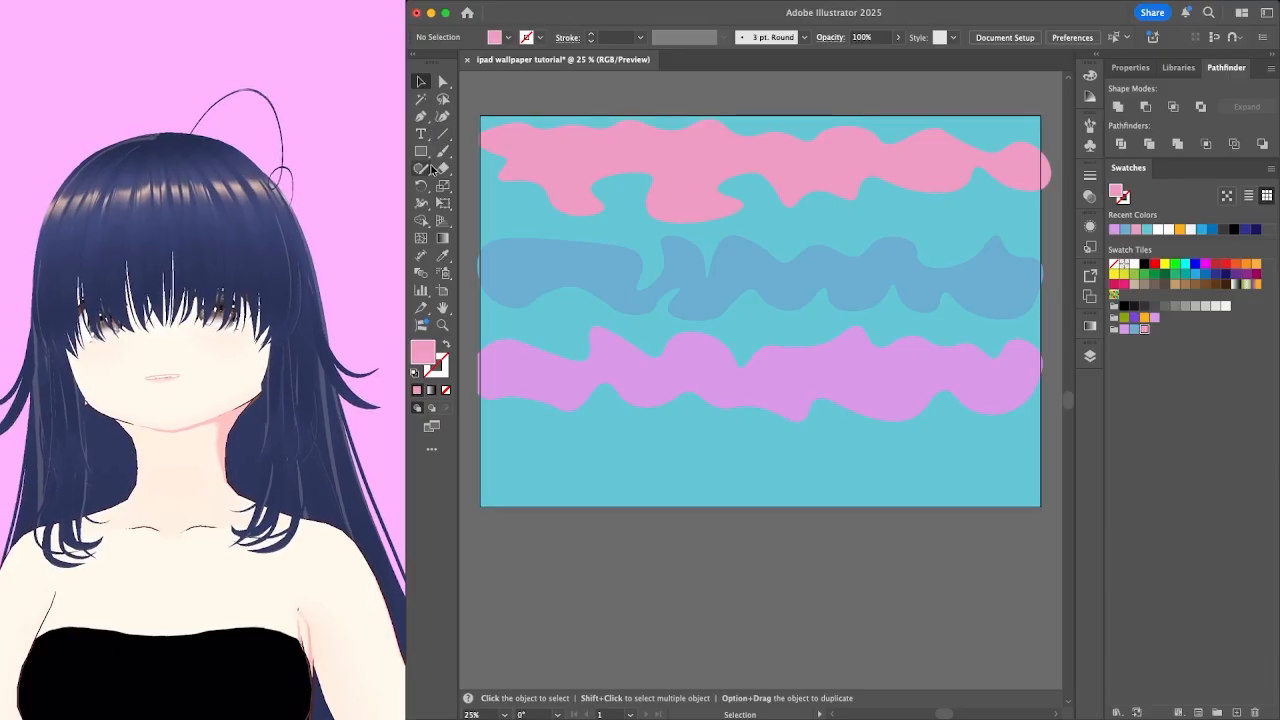
# Start a pink fourth path with the Curvature tool at the artboard's left edge below the purple band, drawing three rounded humps rightward.
pyautogui.click(442, 116)
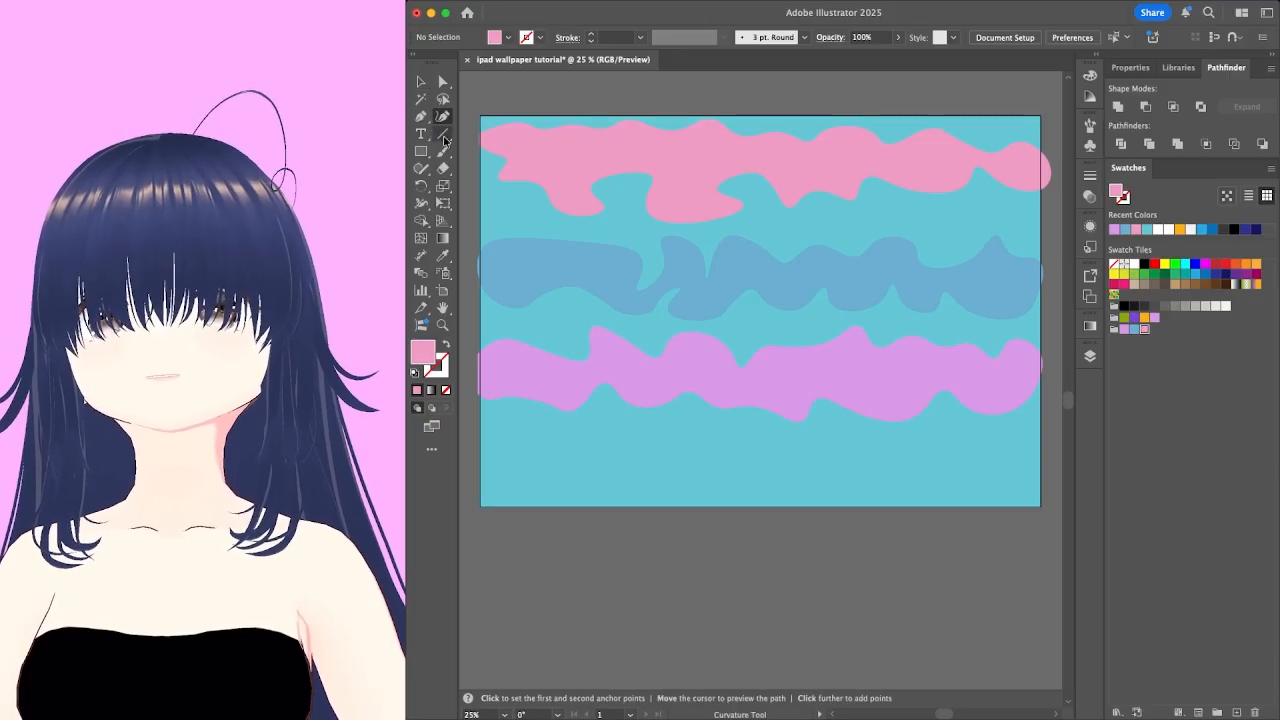
pyautogui.click(480, 450)
pyautogui.click(524, 434)
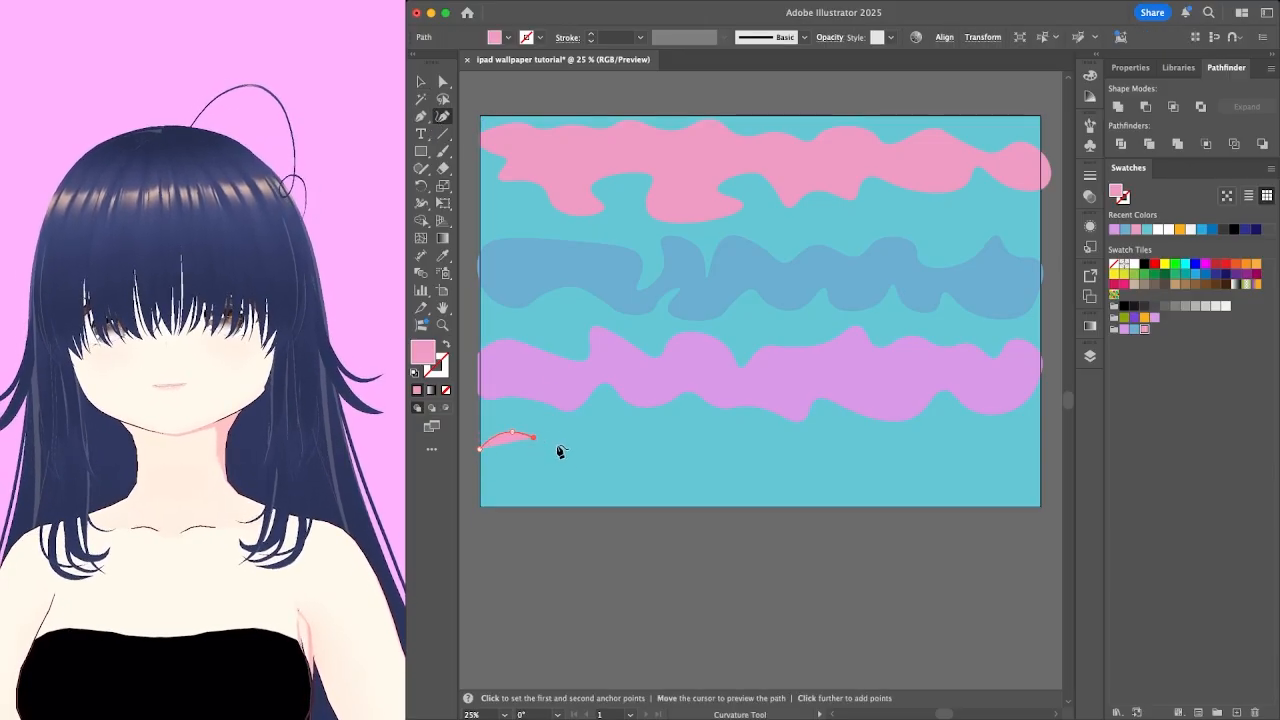
pyautogui.click(575, 443)
pyautogui.click(591, 429)
pyautogui.click(617, 432)
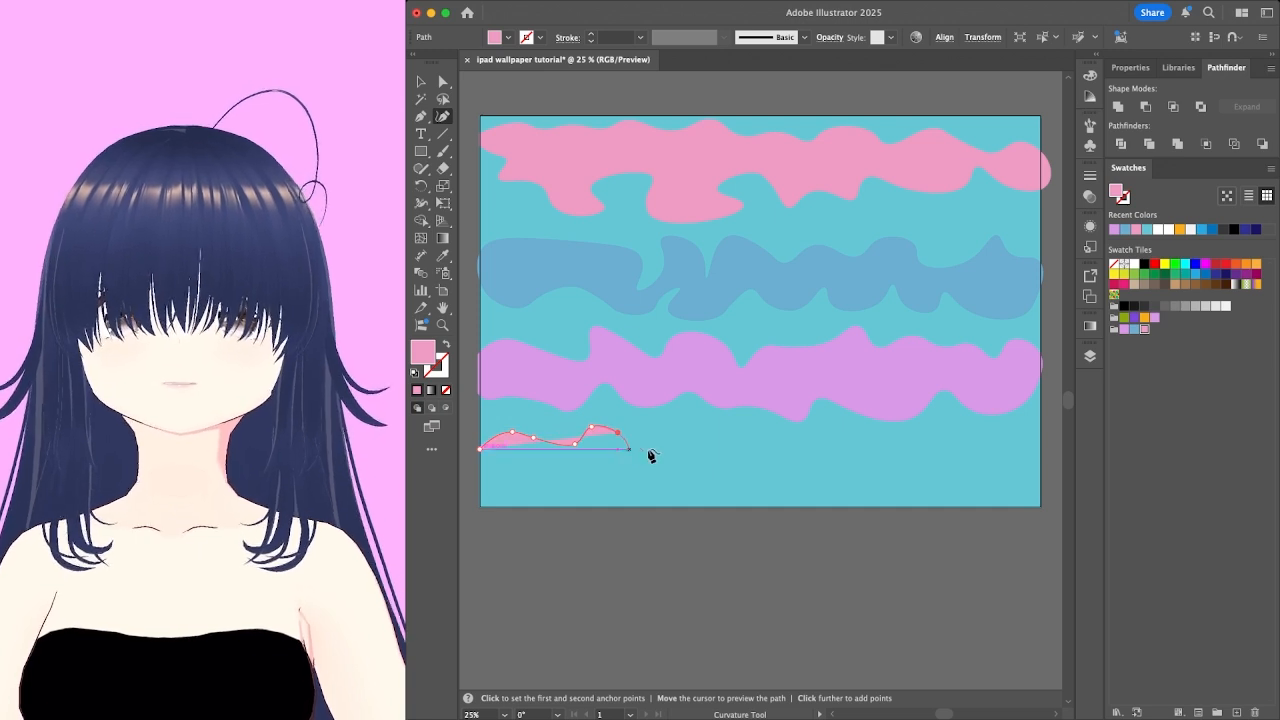
pyautogui.click(648, 449)
pyautogui.click(668, 436)
pyautogui.click(690, 437)
pyautogui.click(729, 455)
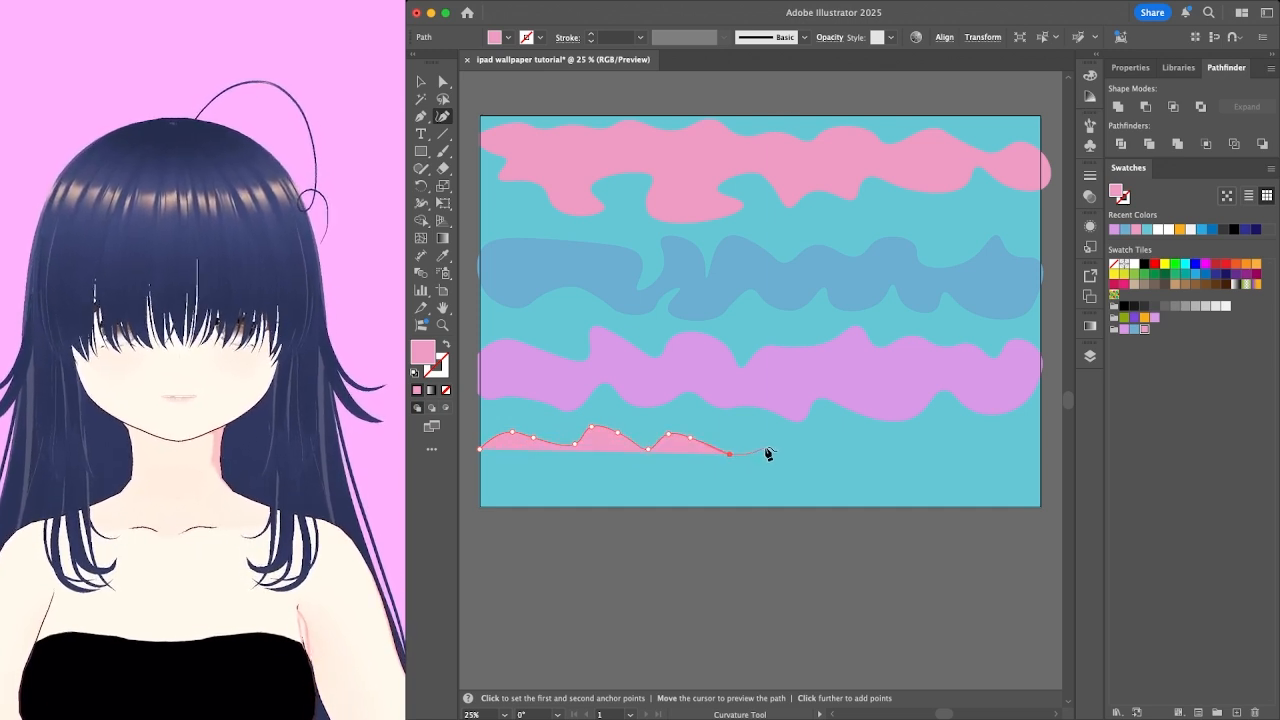
# Continue the fourth path's upper side rightward with a shallow rise, a dip and a narrow upright lobe.
pyautogui.click(769, 450)
pyautogui.click(798, 463)
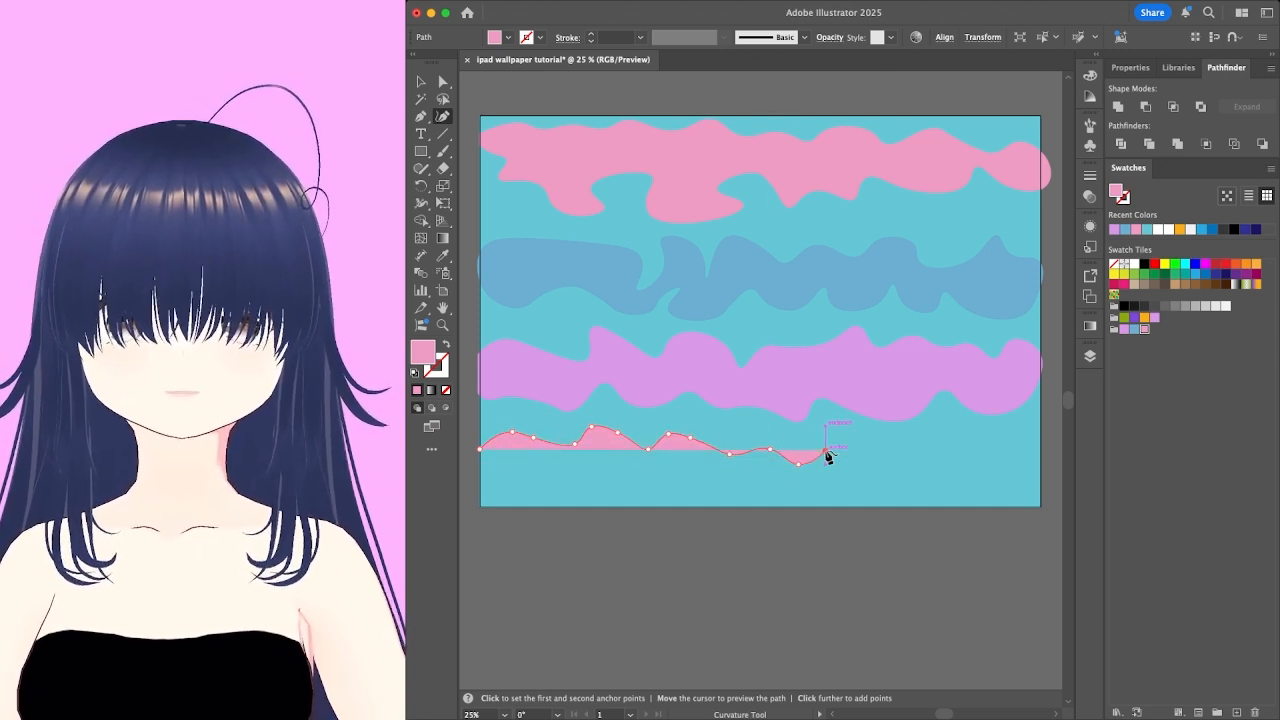
pyautogui.click(825, 454)
pyautogui.click(826, 432)
pyautogui.click(843, 432)
pyautogui.click(856, 452)
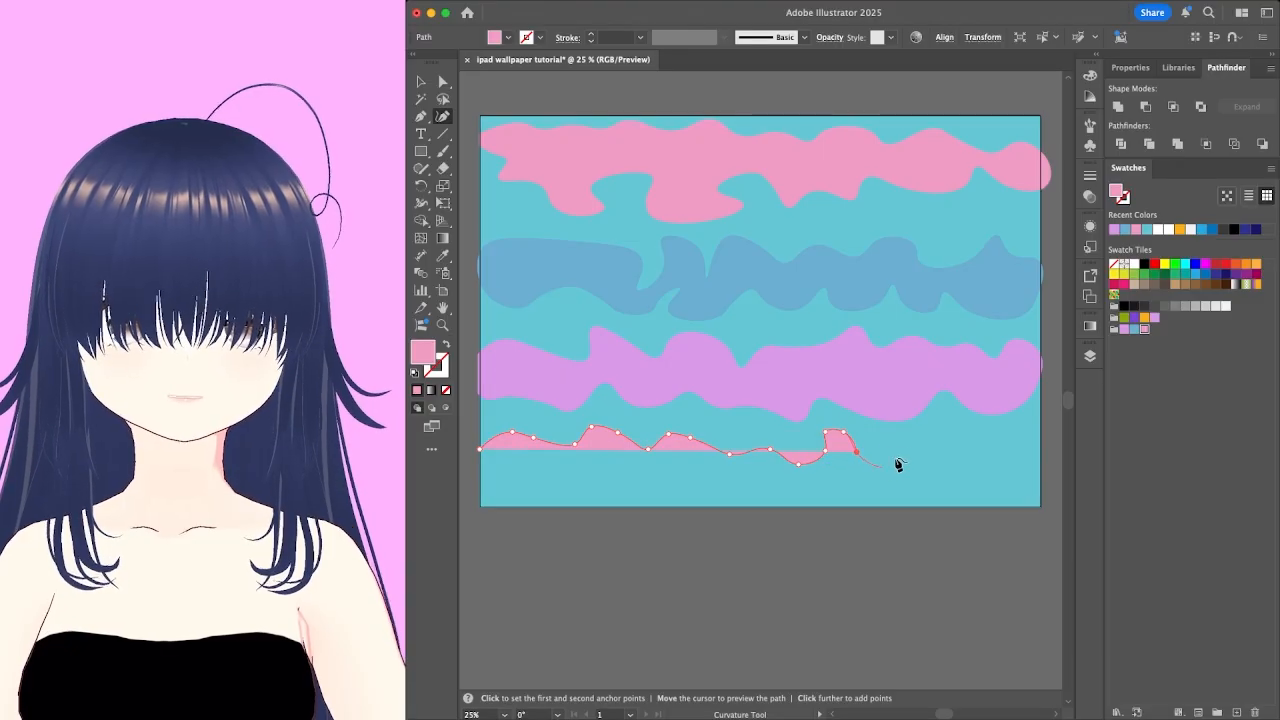
# Extend the fourth path's upper side through a wide dip and a tall rounded peak to the artboard's right edge.
pyautogui.click(904, 452)
pyautogui.click(926, 441)
pyautogui.click(940, 424)
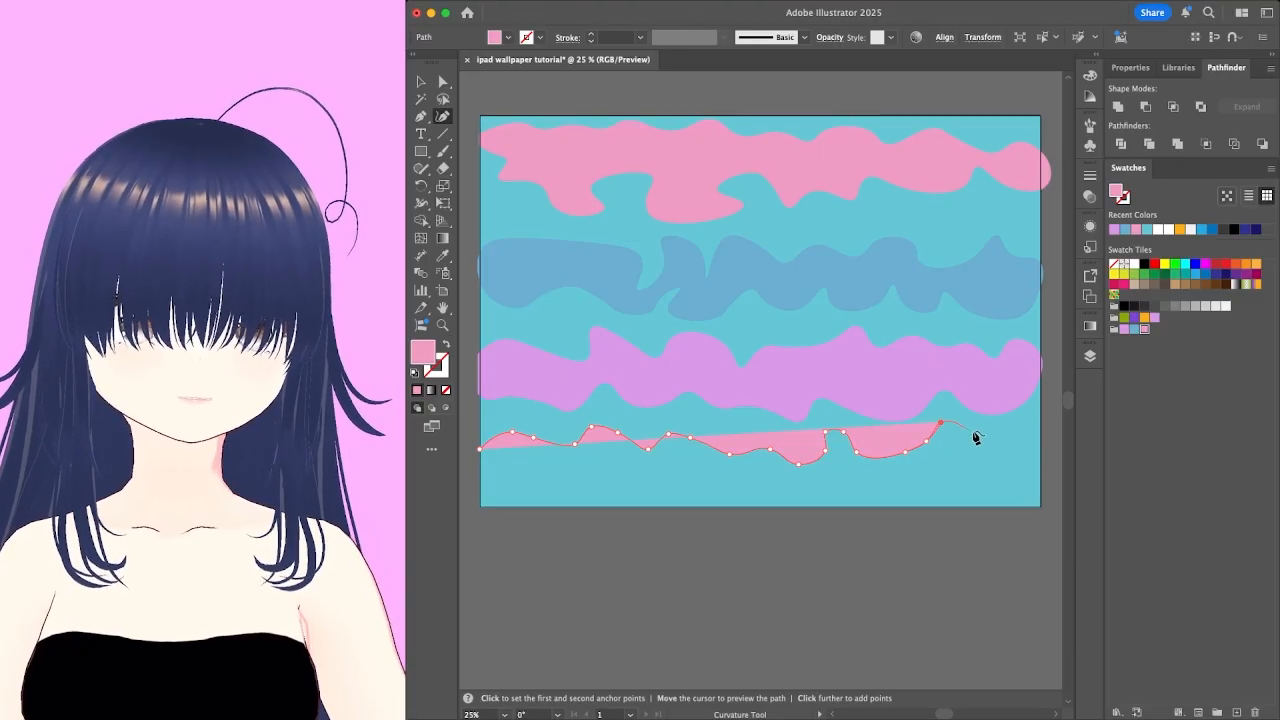
pyautogui.click(972, 431)
pyautogui.click(988, 451)
pyautogui.click(1016, 442)
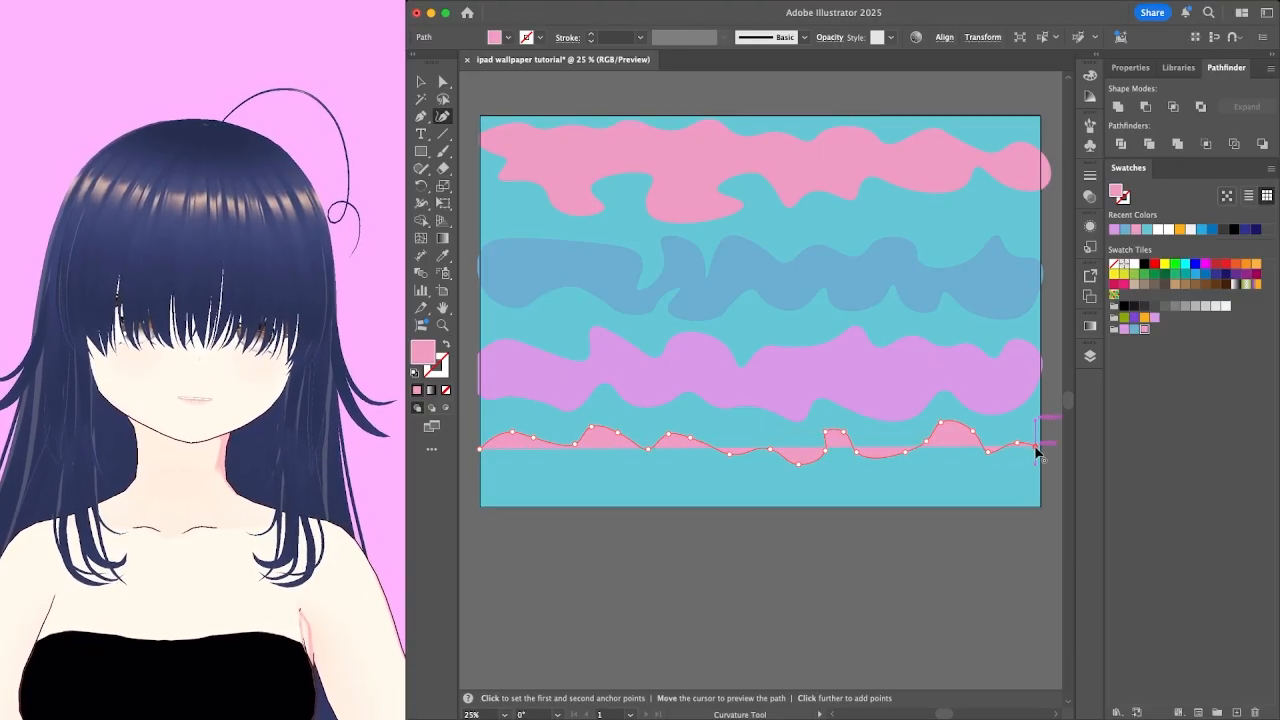
pyautogui.click(1035, 446)
# Turn the fourth path down at the right edge and draw its wavy lower side leftward to about the artboard's middle.
pyautogui.click(1040, 482)
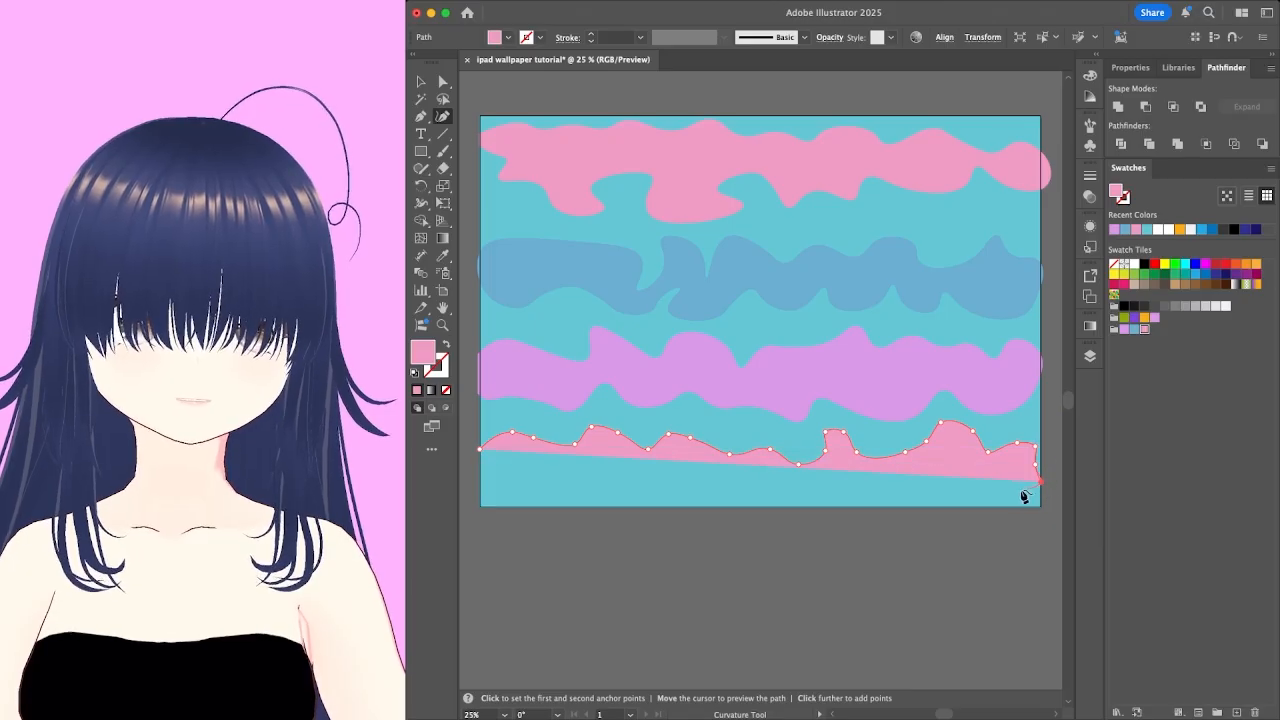
pyautogui.click(969, 494)
pyautogui.click(951, 481)
pyautogui.click(919, 500)
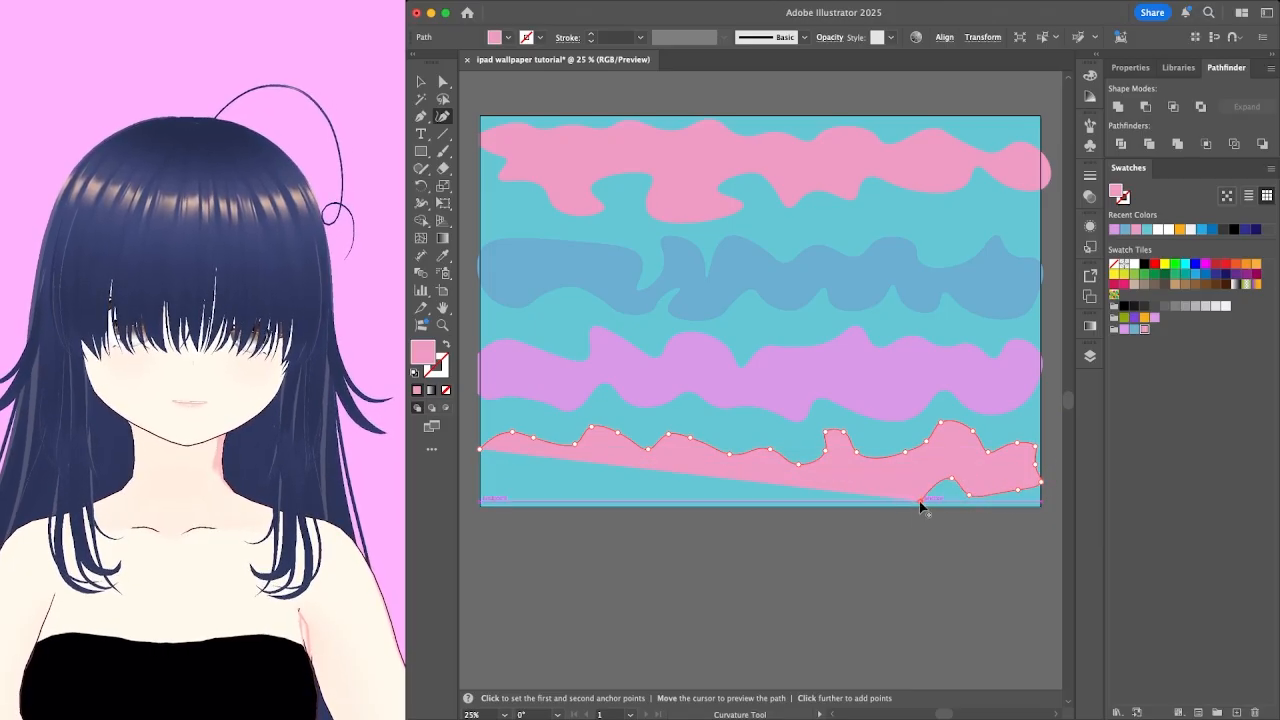
pyautogui.click(868, 499)
pyautogui.click(820, 496)
pyautogui.click(780, 487)
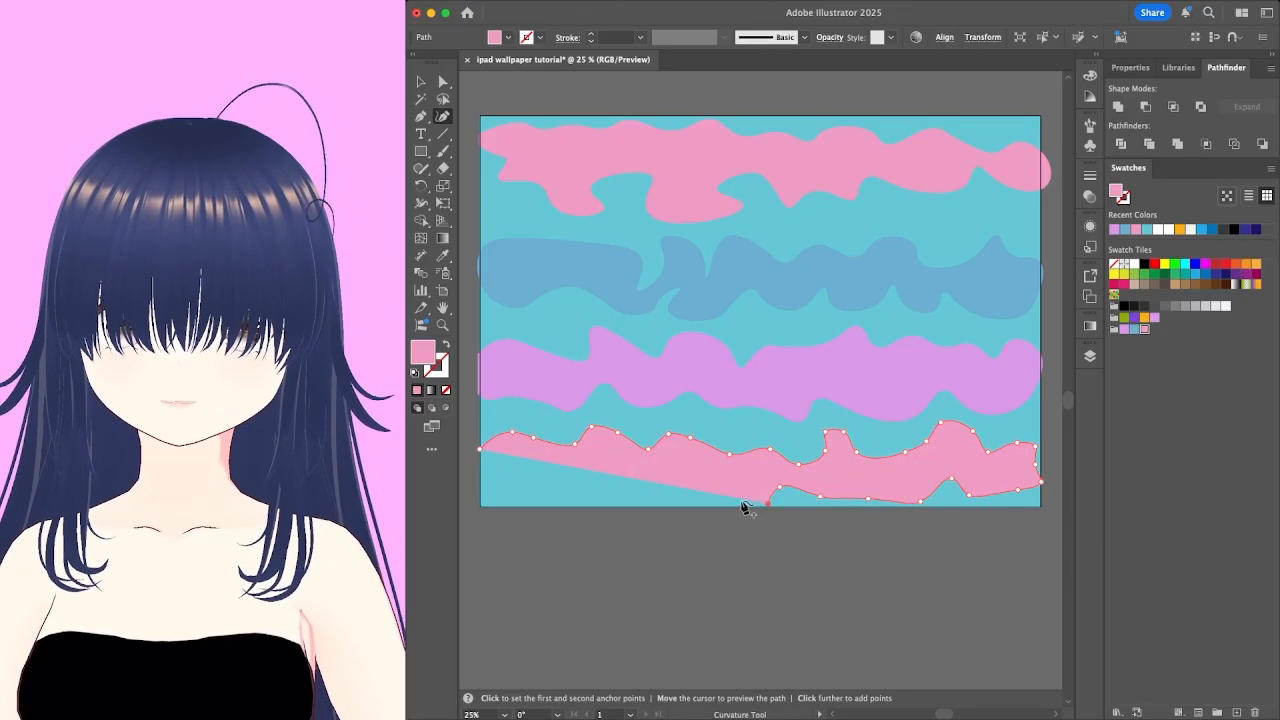
# Finish the fourth path's lower side with pointed lobes leftward and close the shape at its starting point.
pyautogui.click(729, 499)
pyautogui.click(686, 481)
pyautogui.click(676, 501)
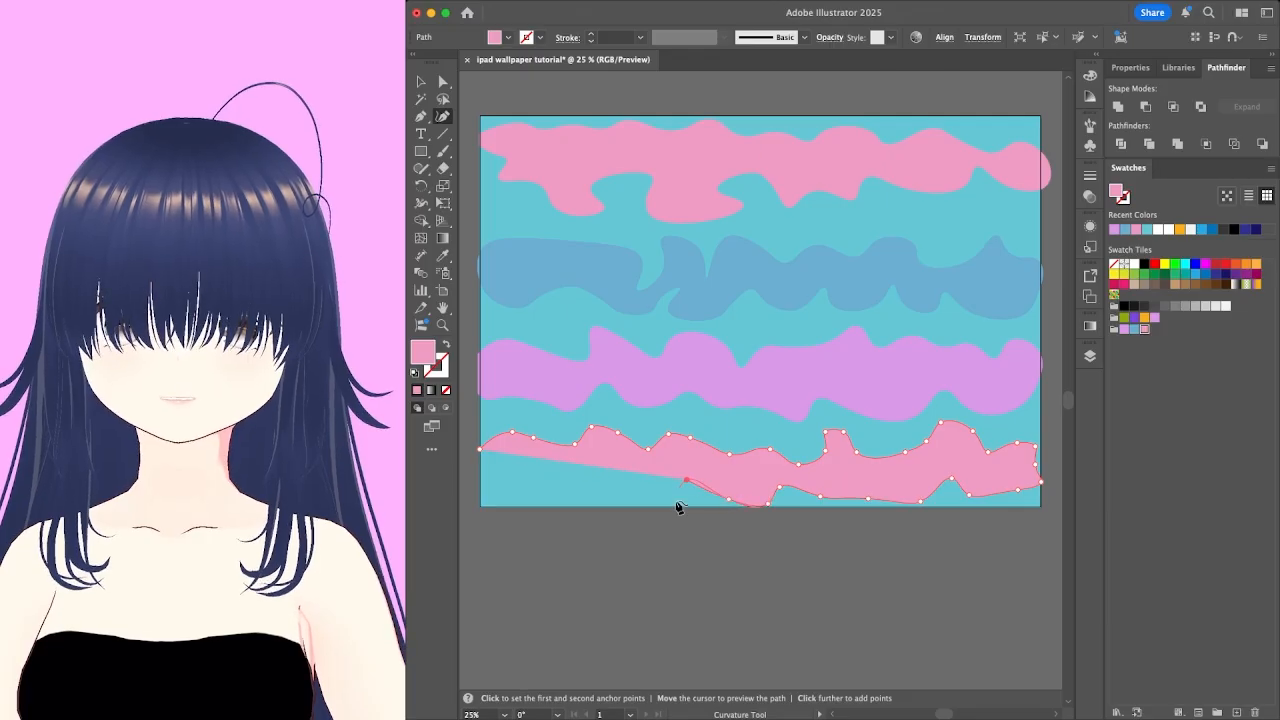
pyautogui.click(615, 488)
pyautogui.click(601, 494)
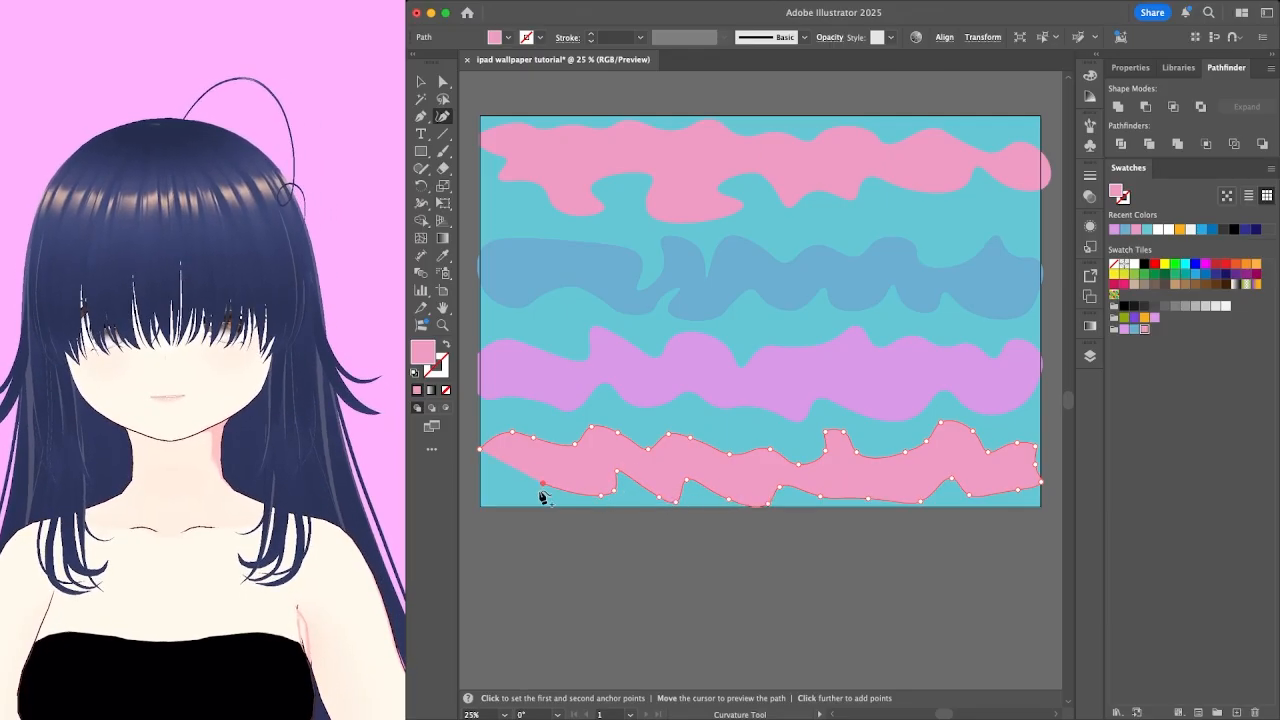
pyautogui.click(541, 487)
pyautogui.click(512, 491)
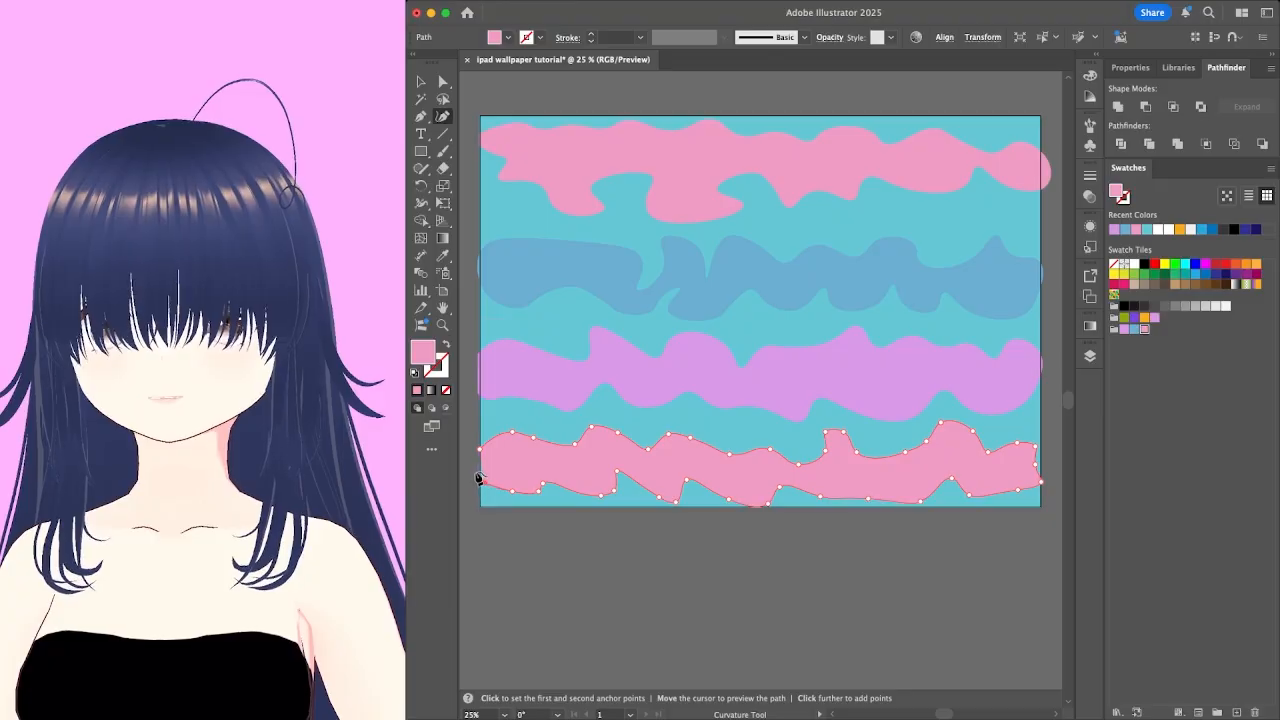
pyautogui.click(480, 450)
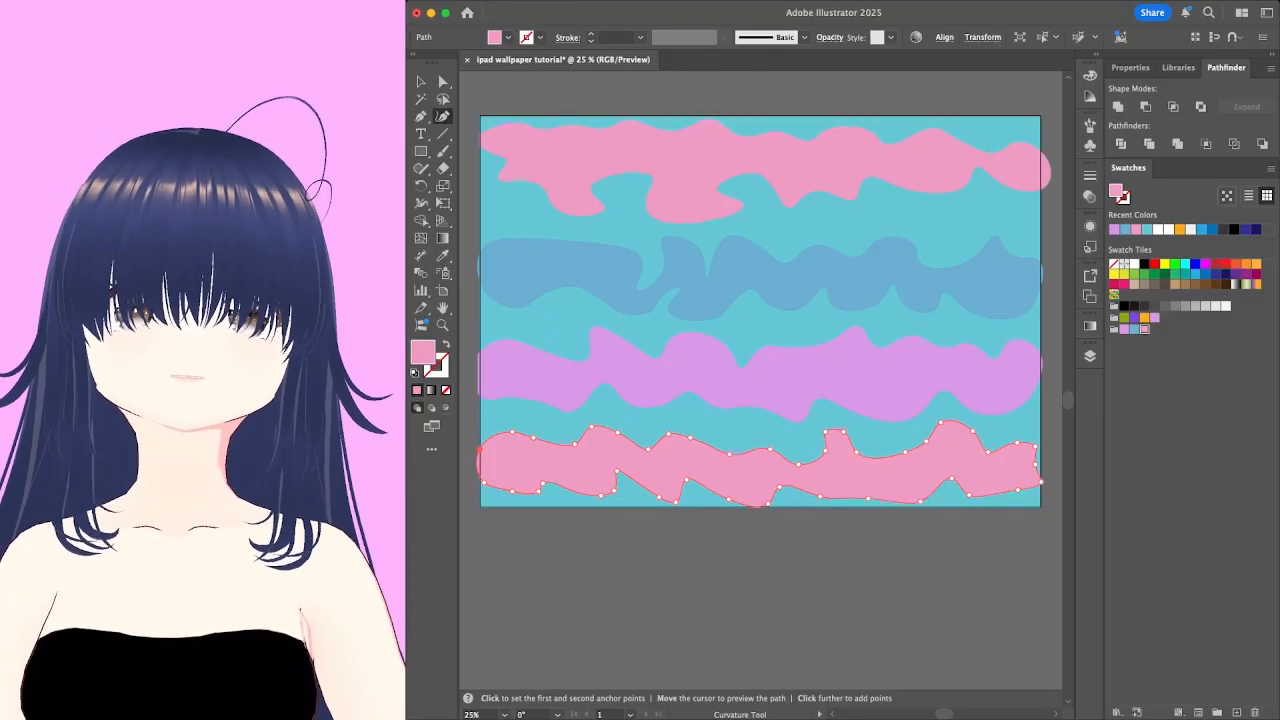
# Move the fourth band slightly upward, closer to the purple band.
pyautogui.click(421, 82)
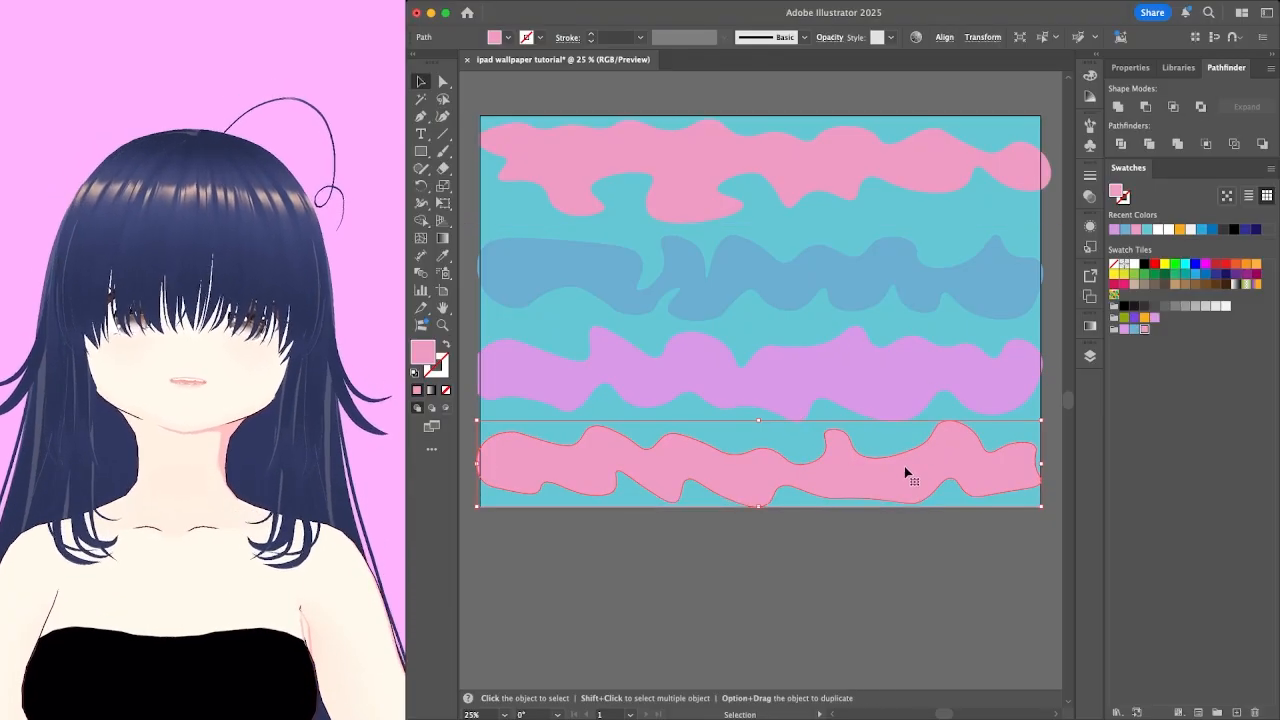
pyautogui.moveTo(906, 474); pyautogui.dragTo(904, 465)
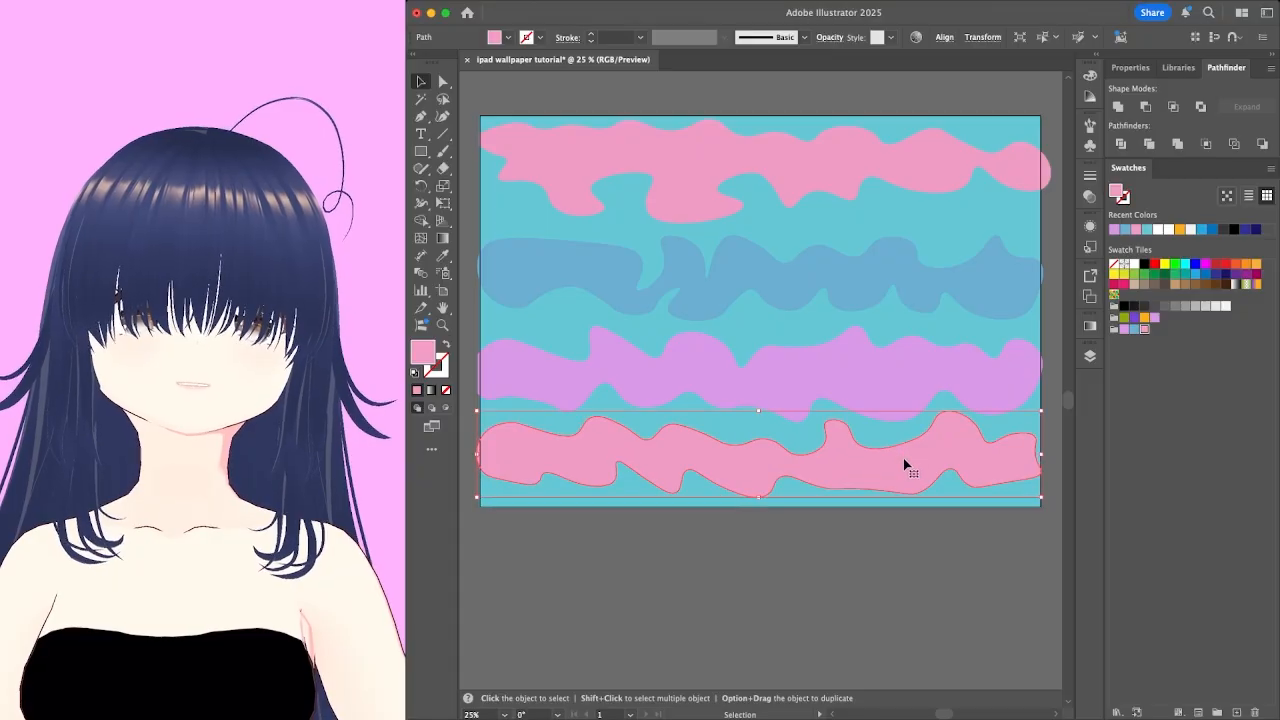
# Move the purple third band and the blue second band slightly upward to even out the gaps between bands.
pyautogui.click(961, 528)
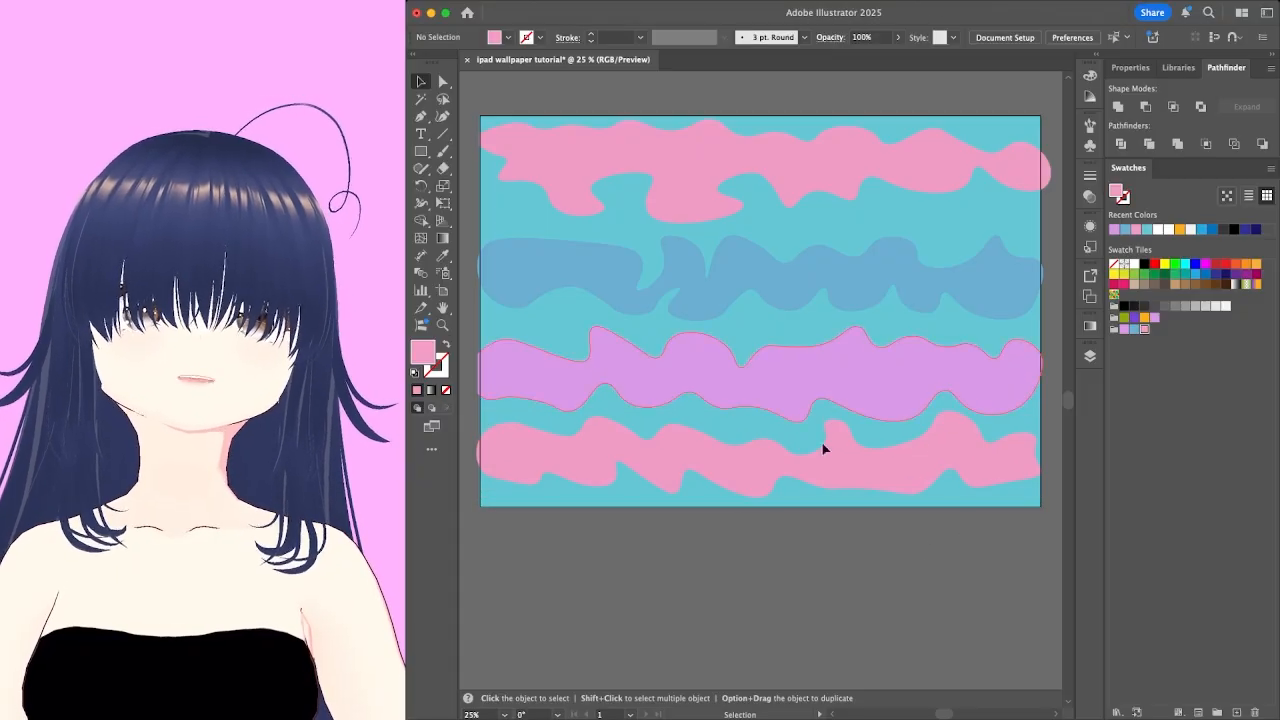
pyautogui.moveTo(822, 373); pyautogui.dragTo(823, 373)
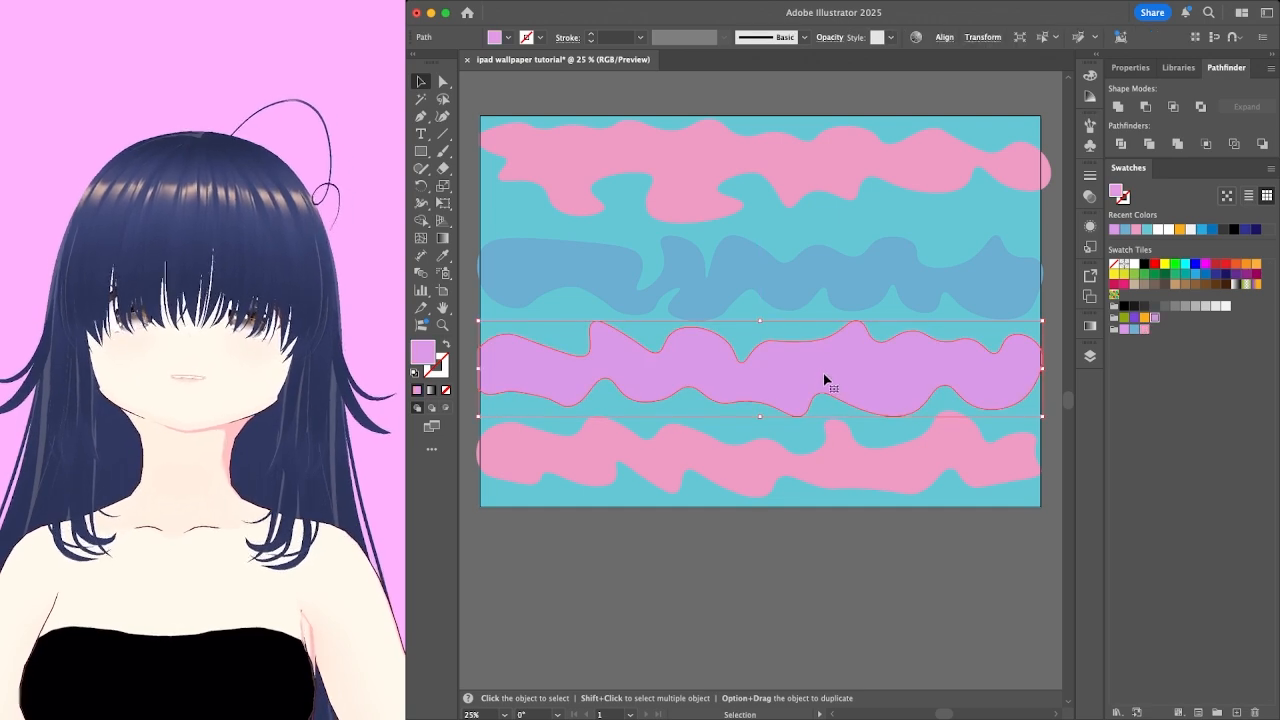
pyautogui.click(889, 510)
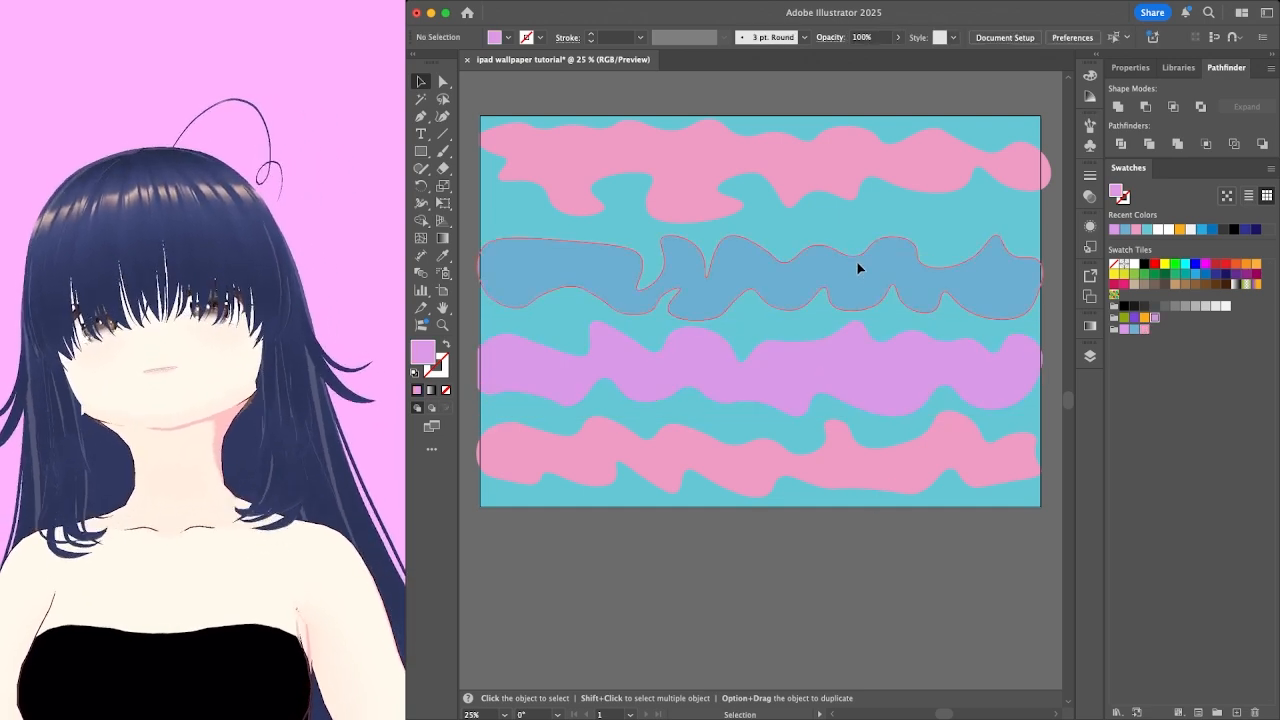
pyautogui.moveTo(857, 262); pyautogui.dragTo(857, 257)
pyautogui.click(836, 518)
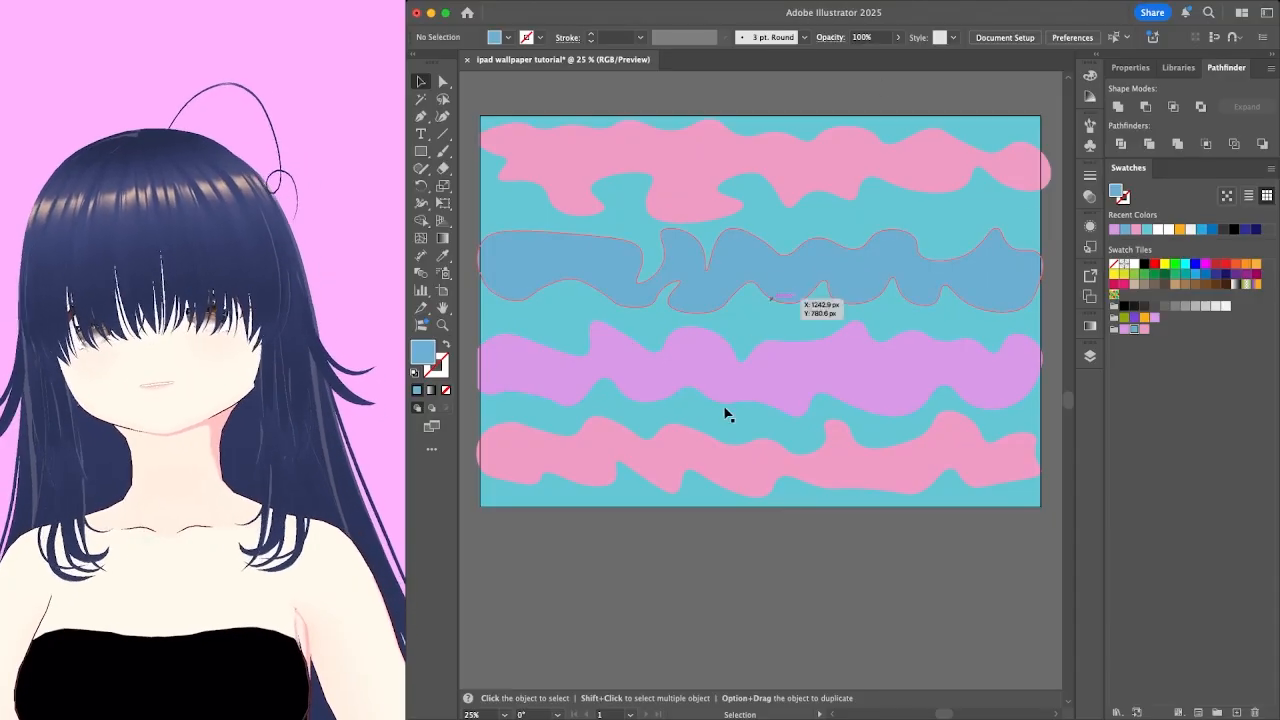
# Stretch the bottom pink band slightly taller at its upper edge.
pyautogui.click(803, 472)
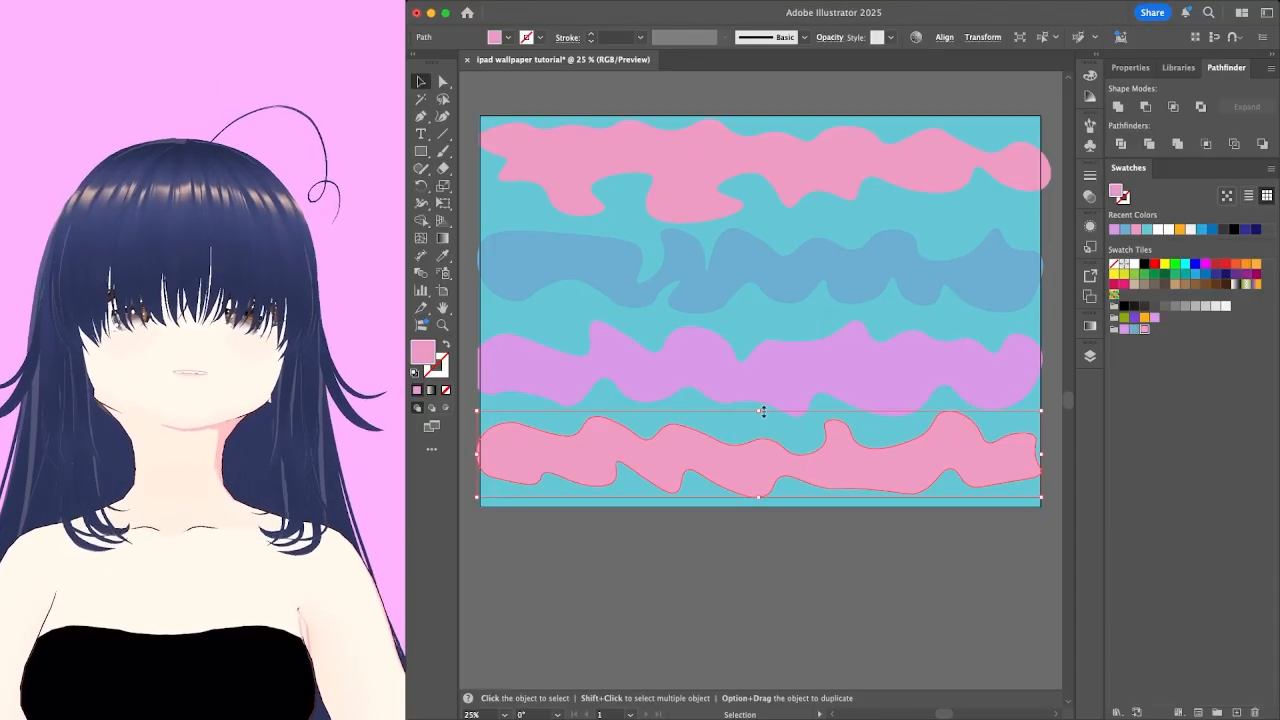
pyautogui.moveTo(762, 411); pyautogui.dragTo(763, 409)
pyautogui.click(788, 508)
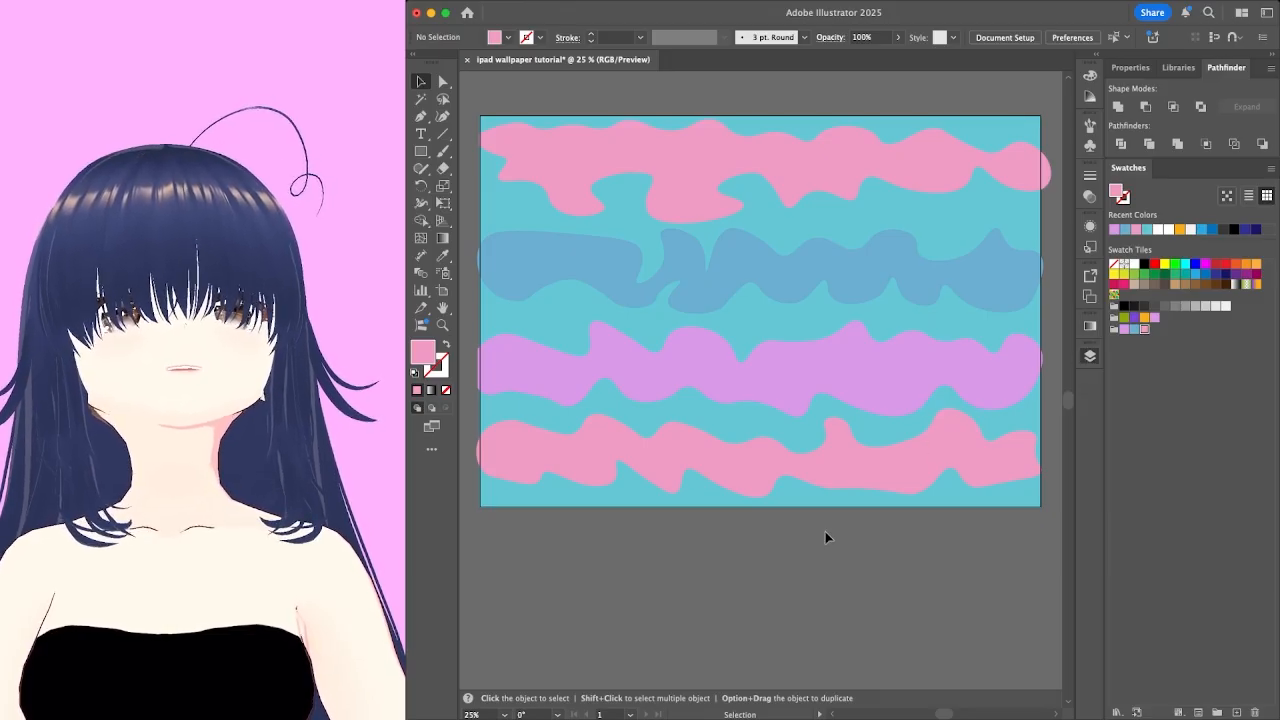
# Fill the background rectangle with the light purple and recolour the third wavy band turquoise.
pyautogui.click(817, 505)
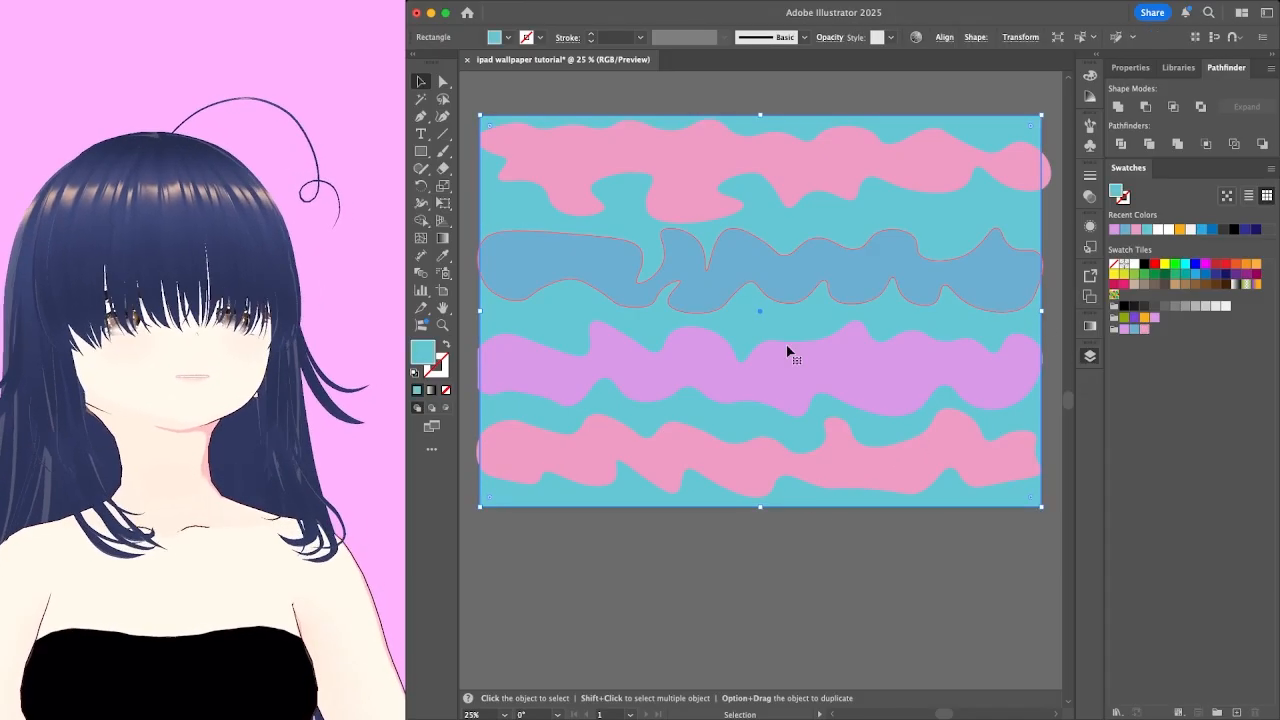
pyautogui.click(1113, 230)
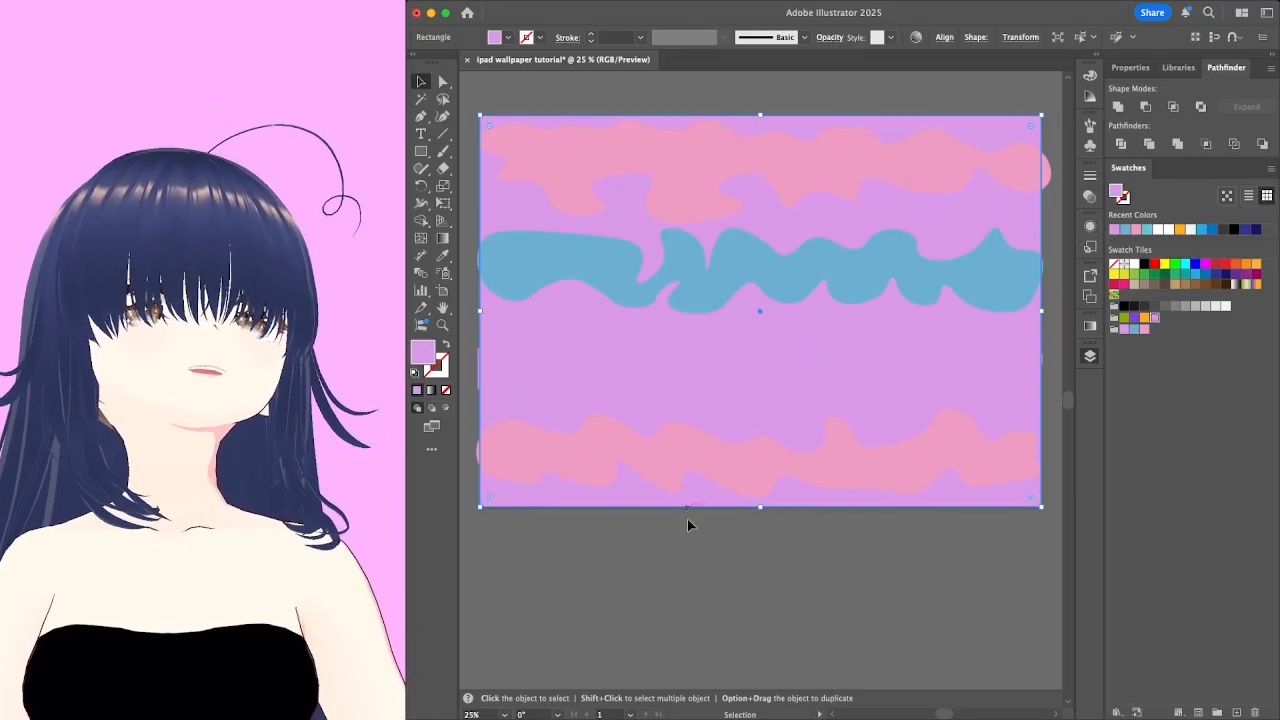
pyautogui.click(674, 466)
pyautogui.moveTo(686, 441); pyautogui.dragTo(694, 370)
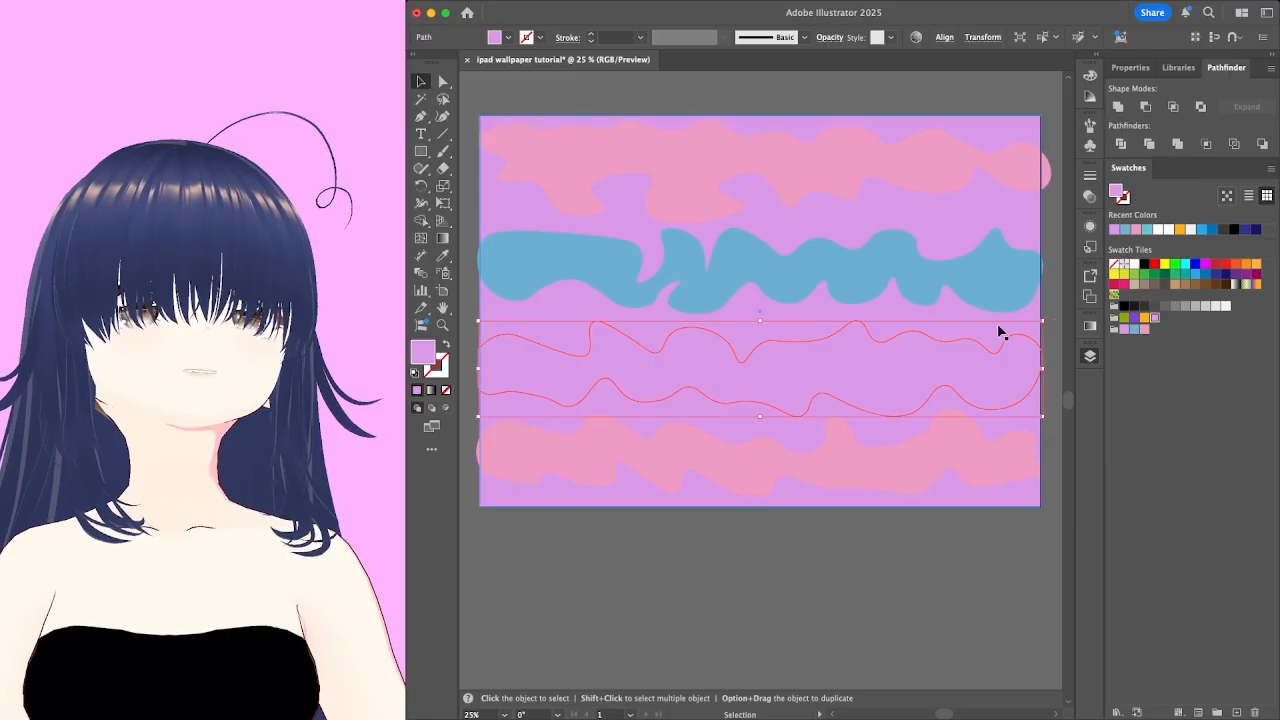
pyautogui.click(1155, 317)
pyautogui.click(1130, 328)
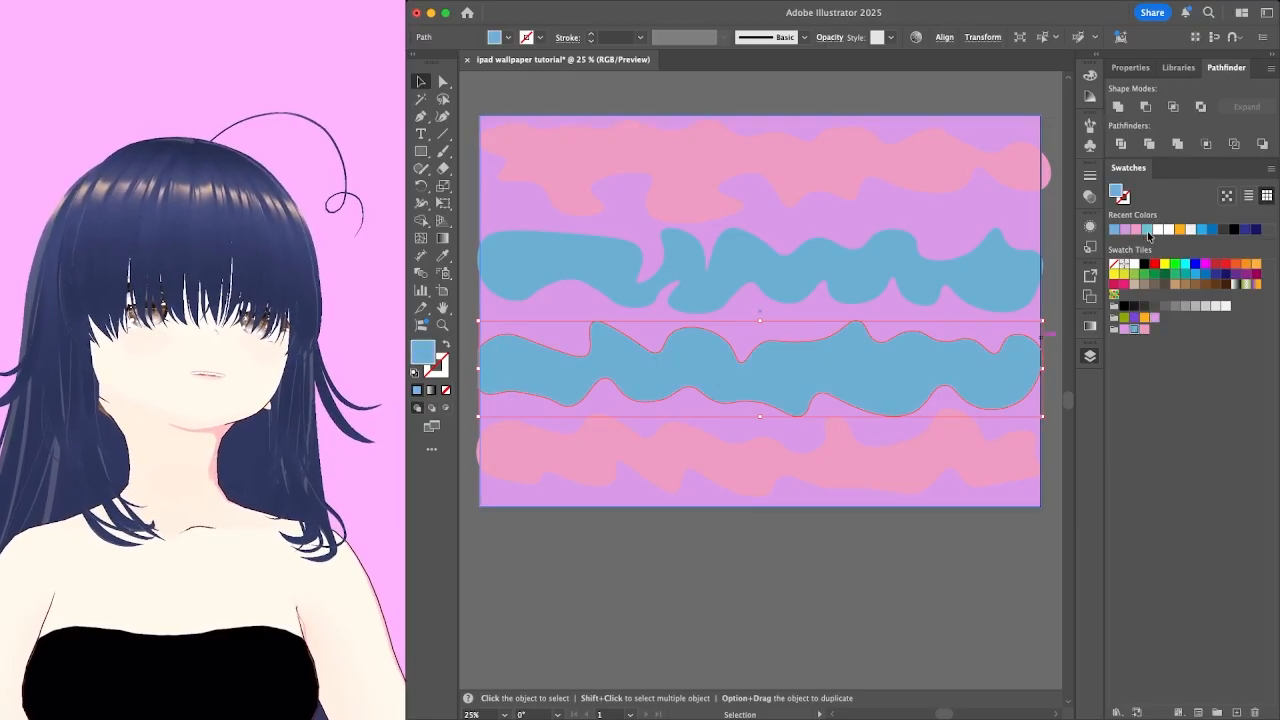
pyautogui.click(1148, 232)
# Recolour the second, top and bottom wavy bands with the same turquoise as the third band.
pyautogui.click(854, 276)
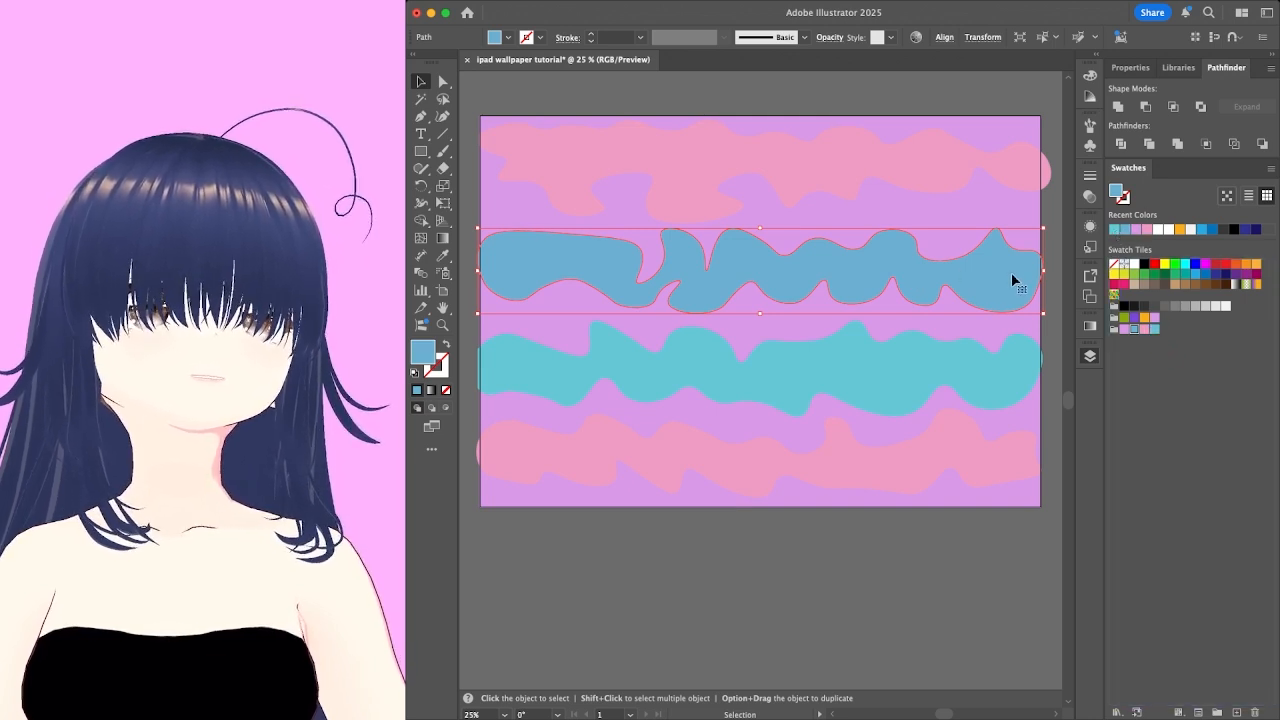
pyautogui.click(1155, 328)
pyautogui.click(897, 188)
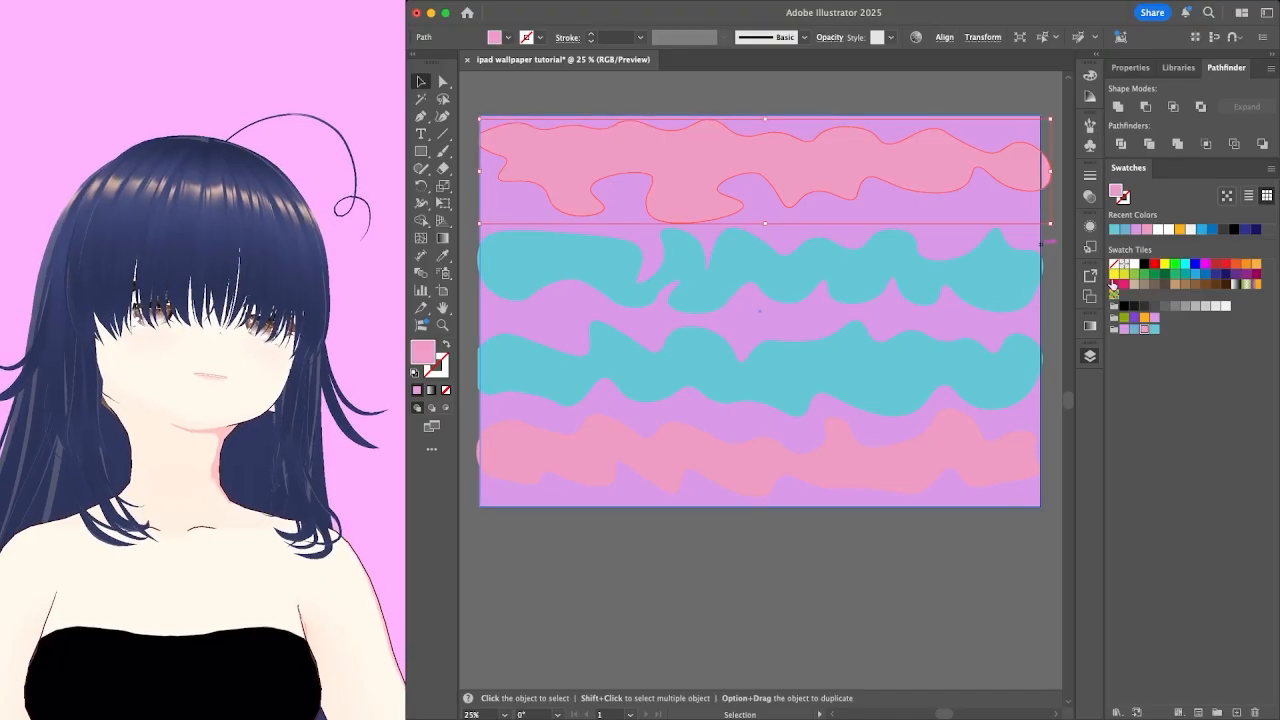
pyautogui.click(811, 466)
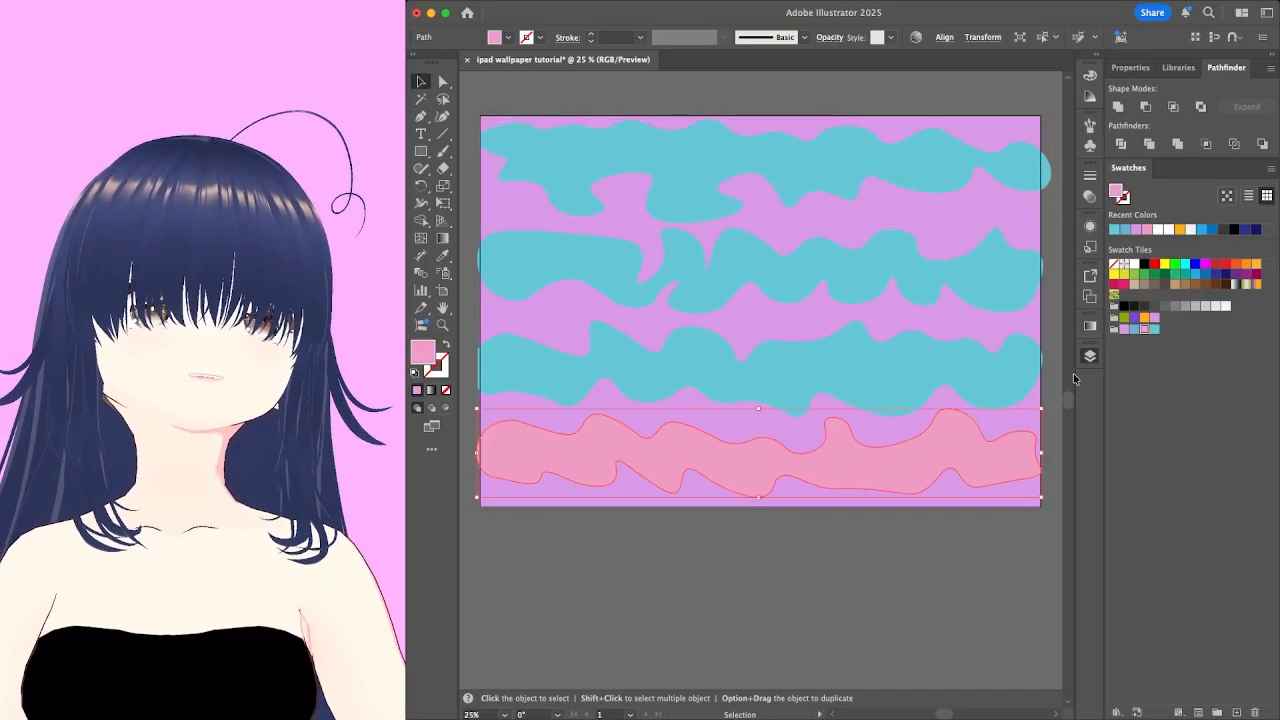
pyautogui.click(1155, 329)
pyautogui.click(880, 522)
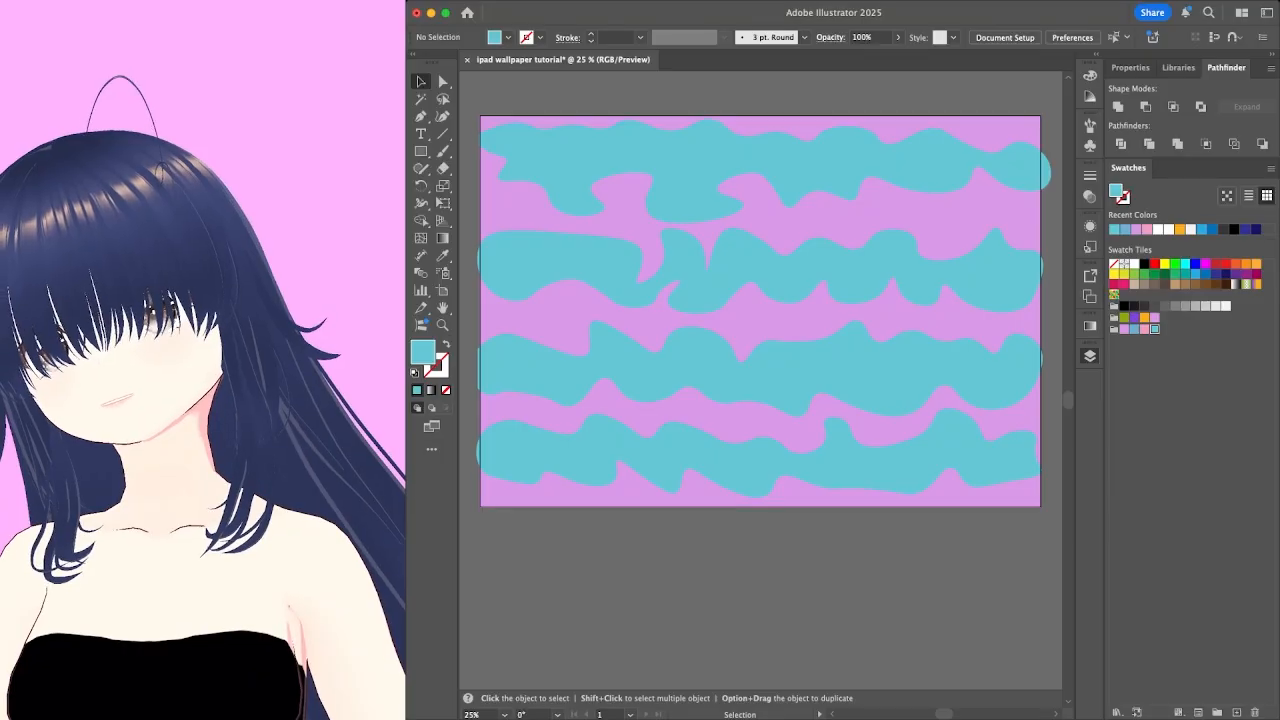
# Save the iPad wallpaper document.
pyautogui.press('super+Tab')
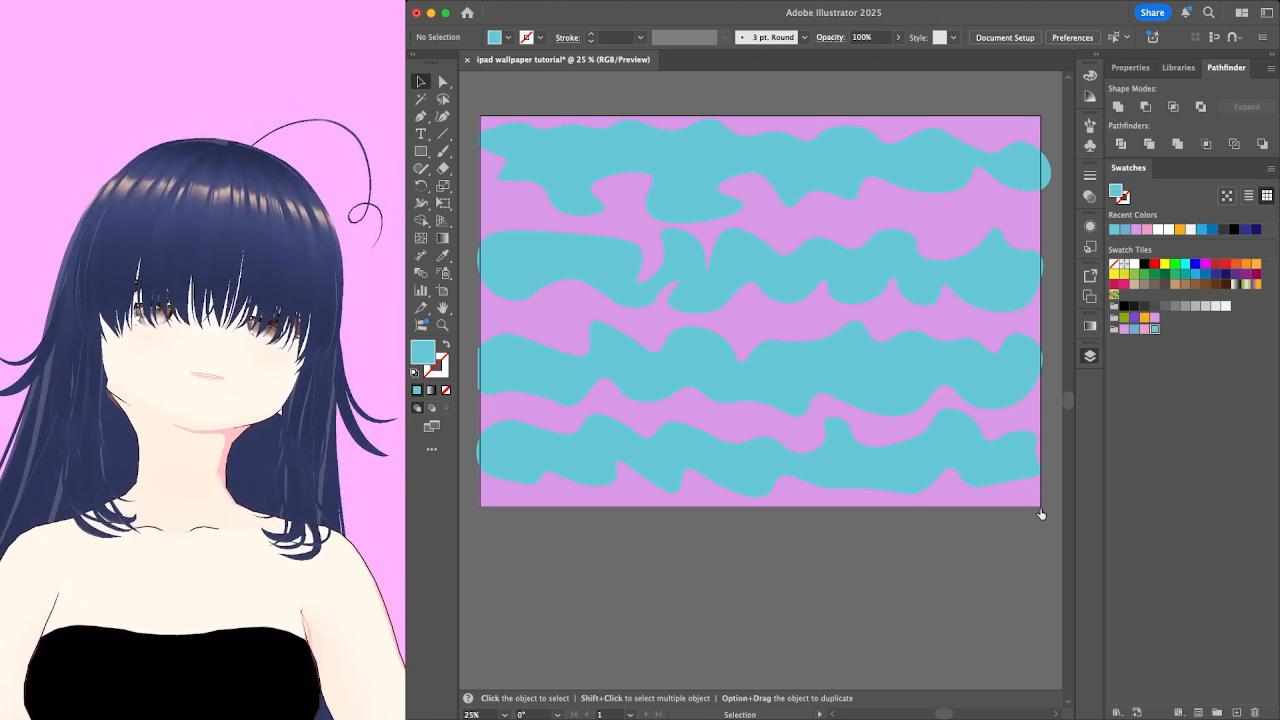
pyautogui.press('super+s')
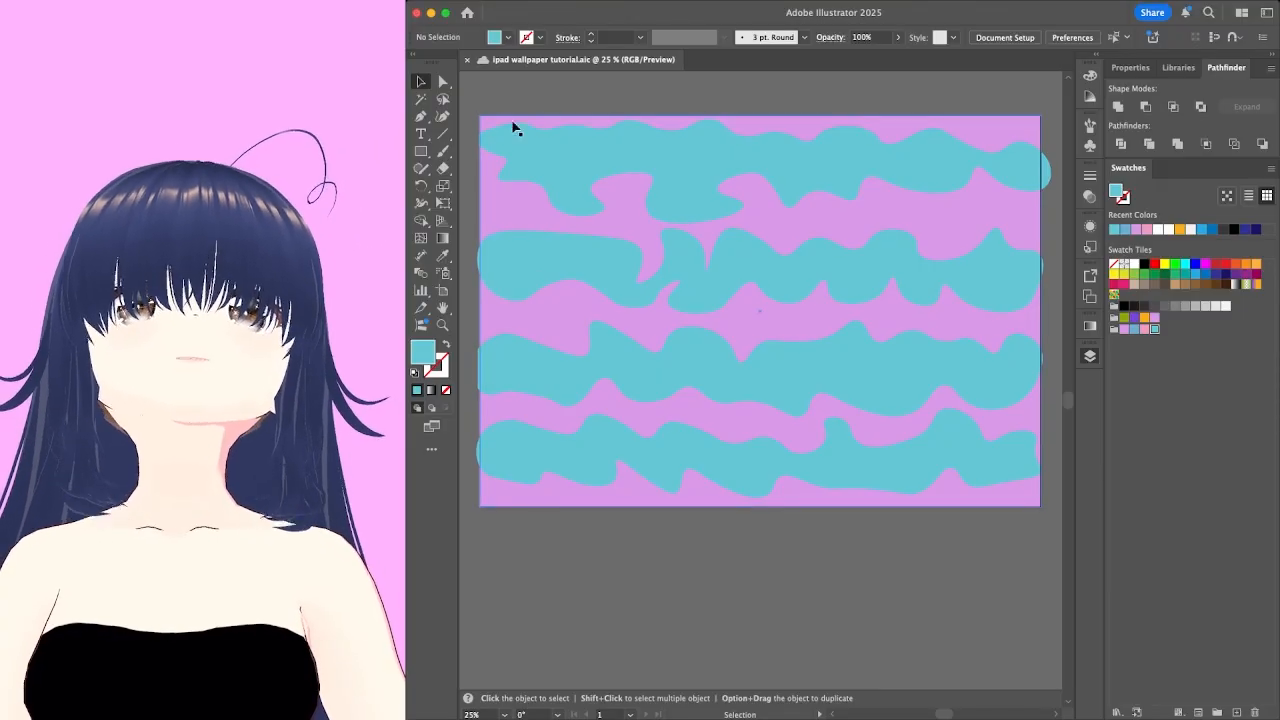